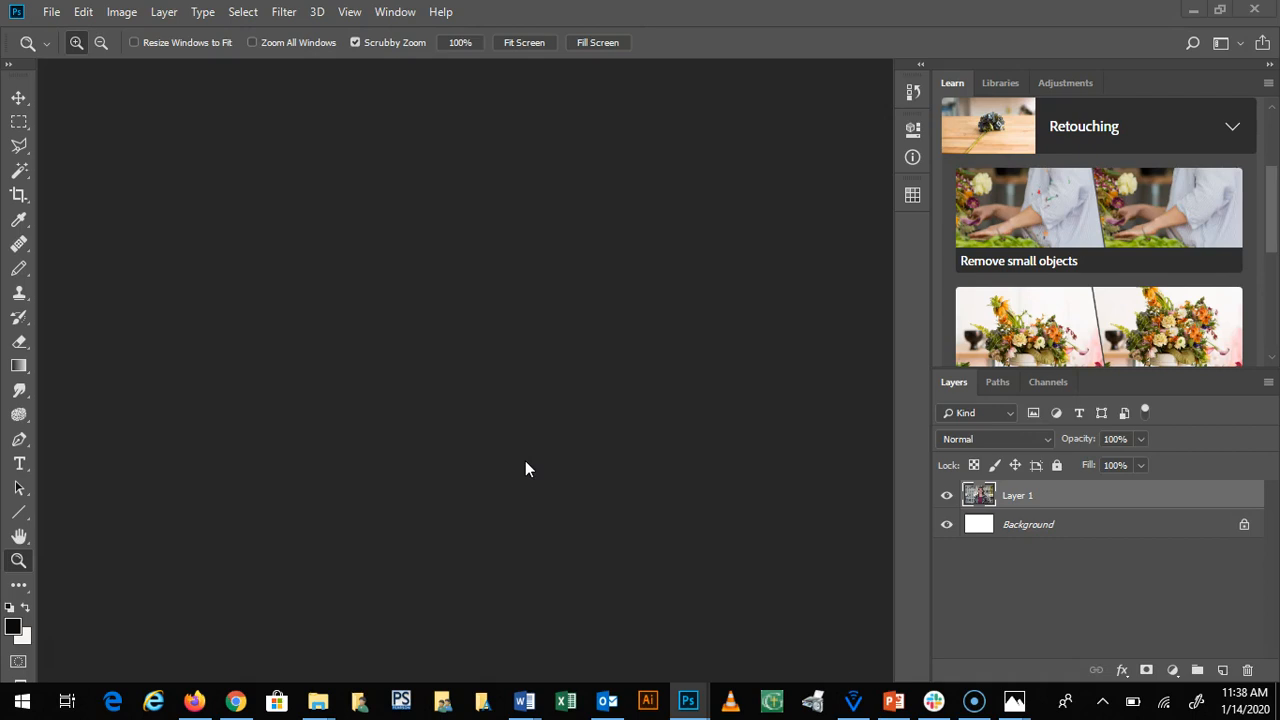
Switch to the File Explorer window and locate the Student Lessons (L:) network drive under This PC
left_click(530, 520)
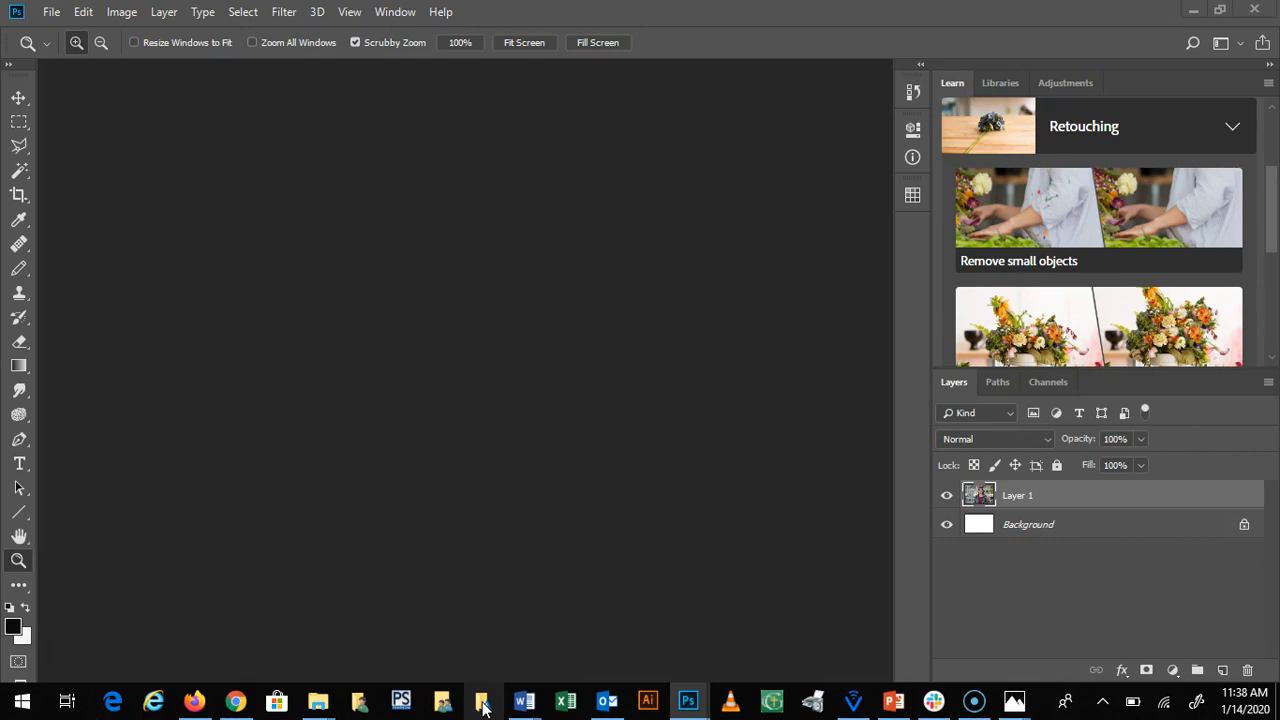
mouse_move(326, 706)
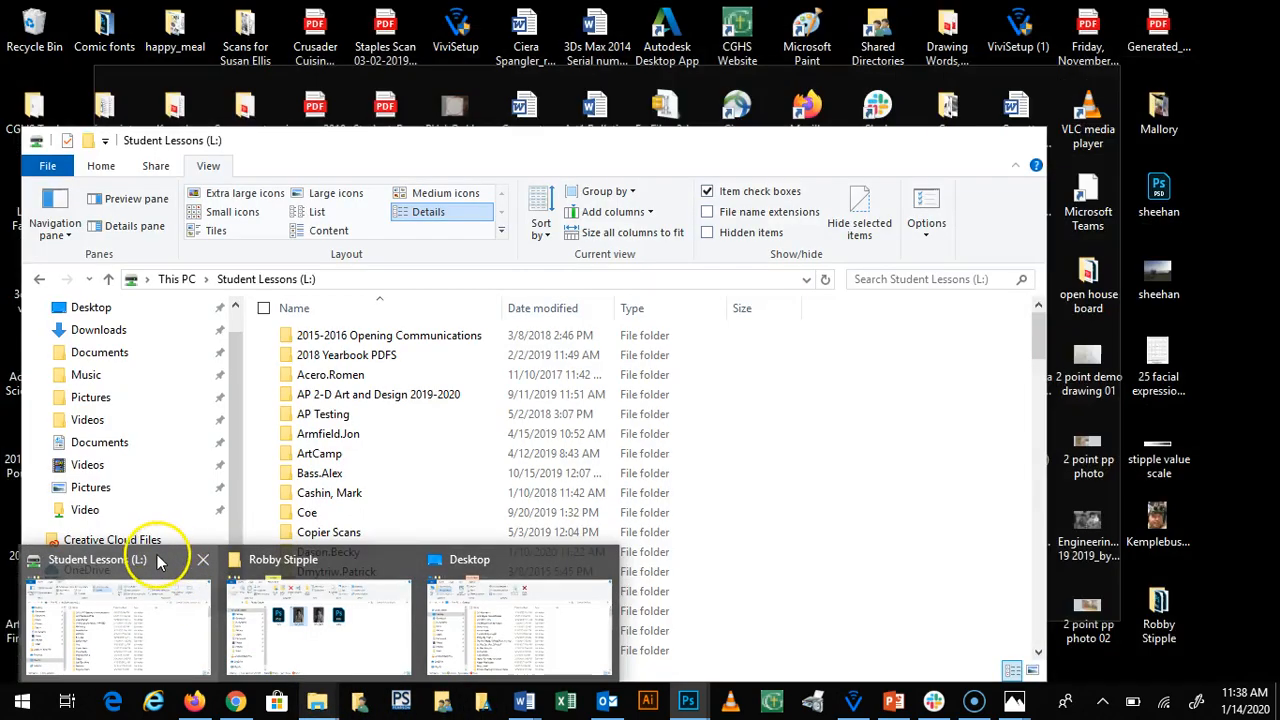
left_click(163, 560)
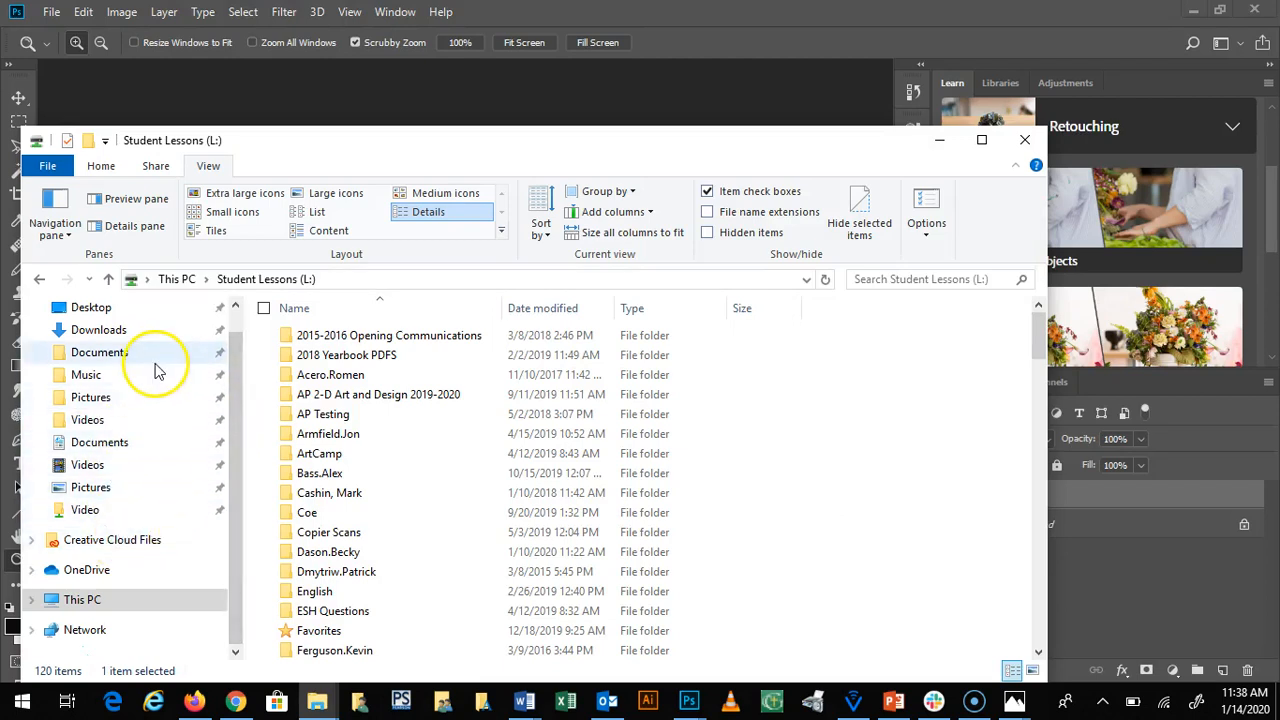
left_click(83, 603)
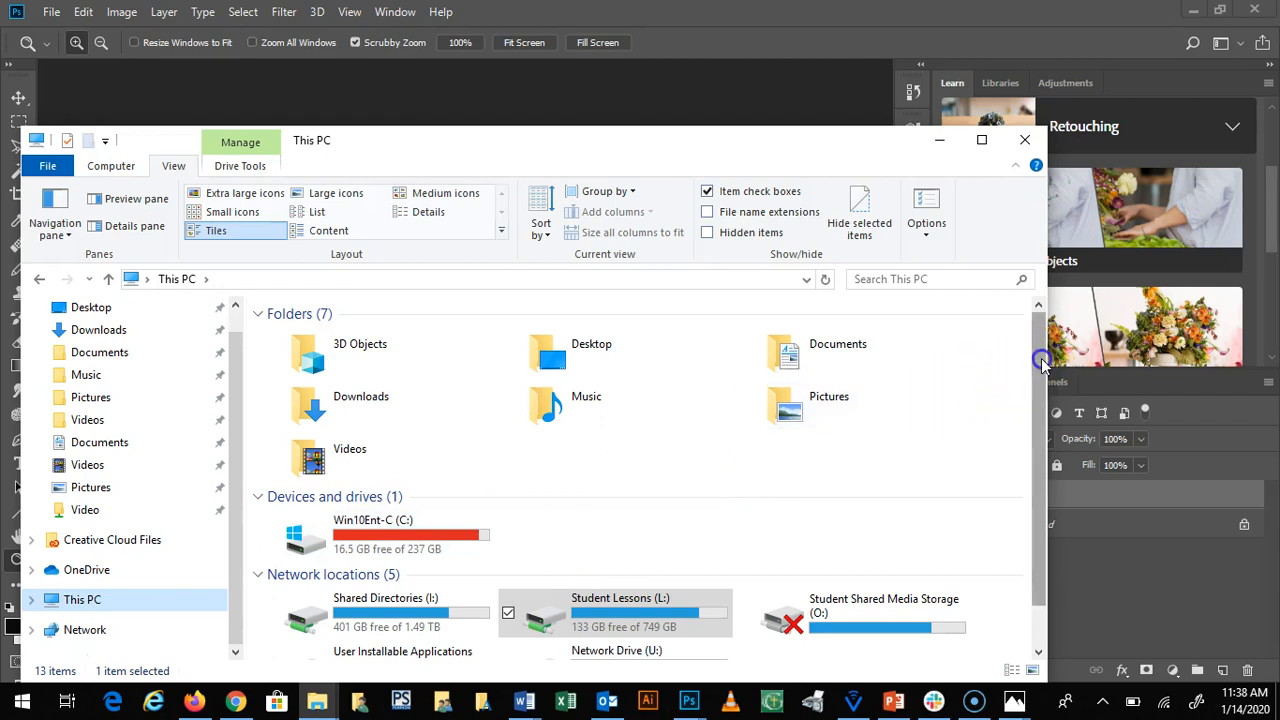
left_click_drag(1042, 366, 1044, 410)
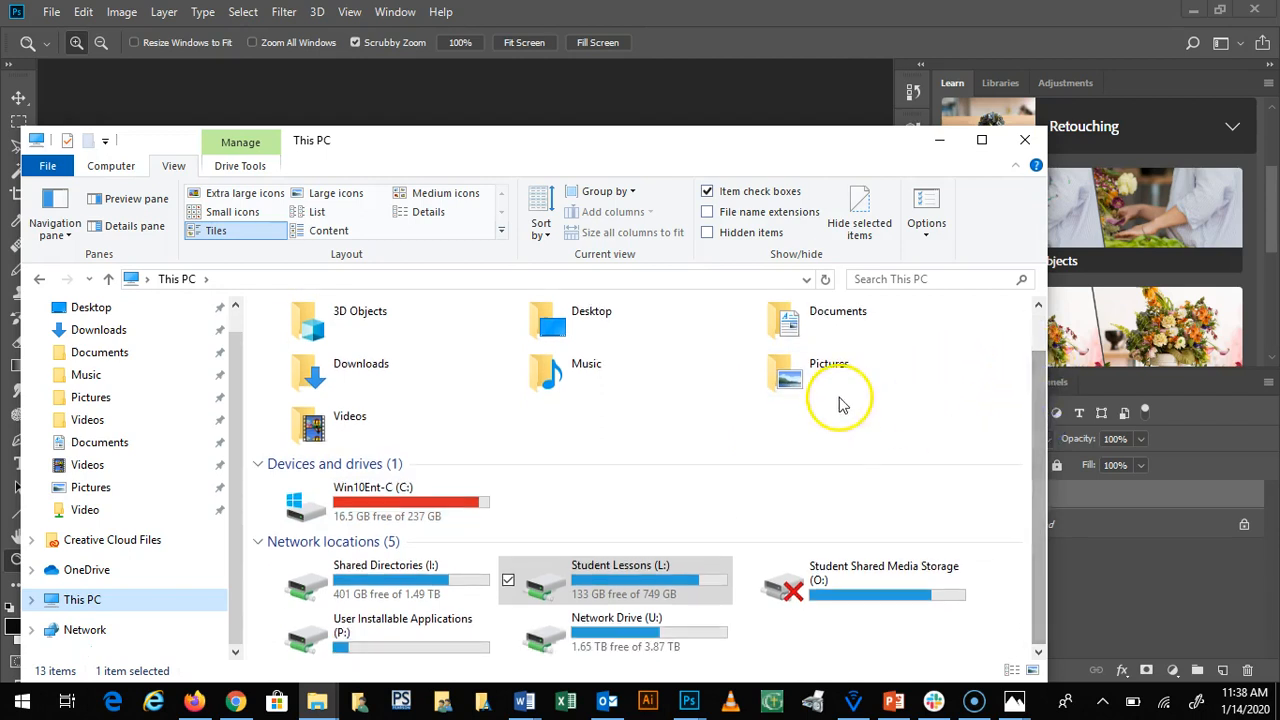
left_click(574, 589)
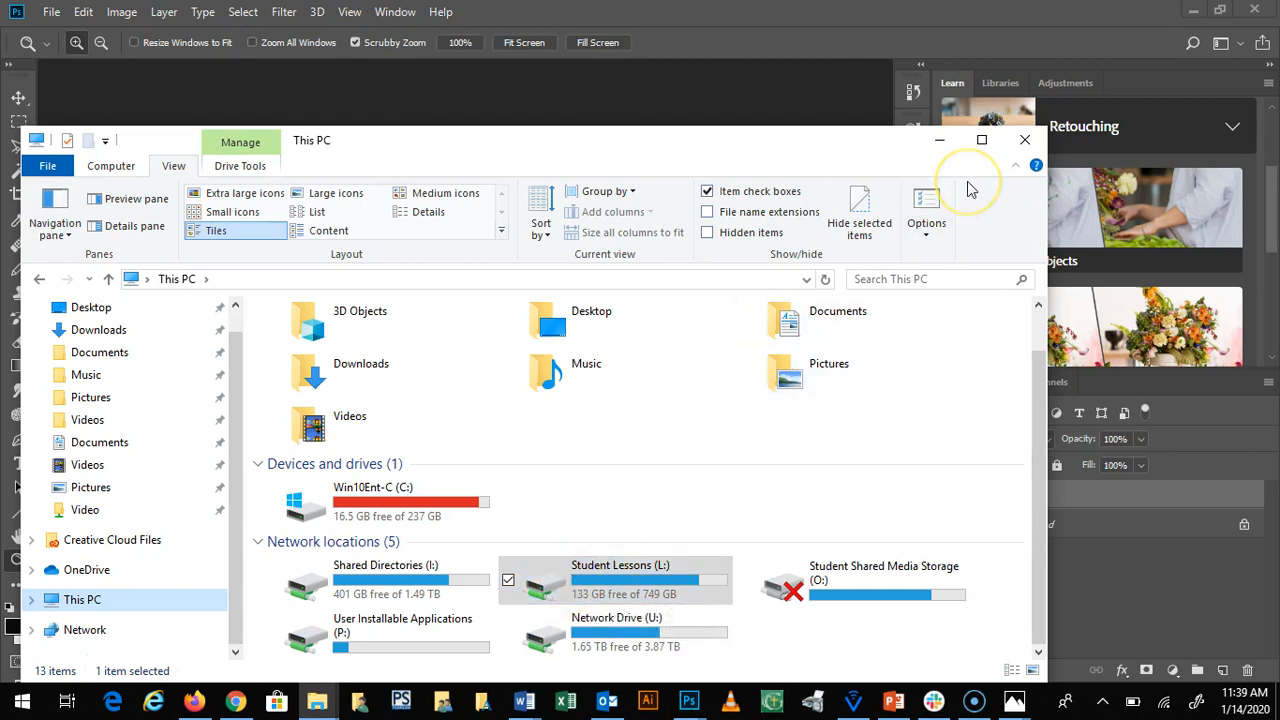
Minimize all open windows to reach the desktop and locate the CGHS Tools folder
left_click(941, 147)
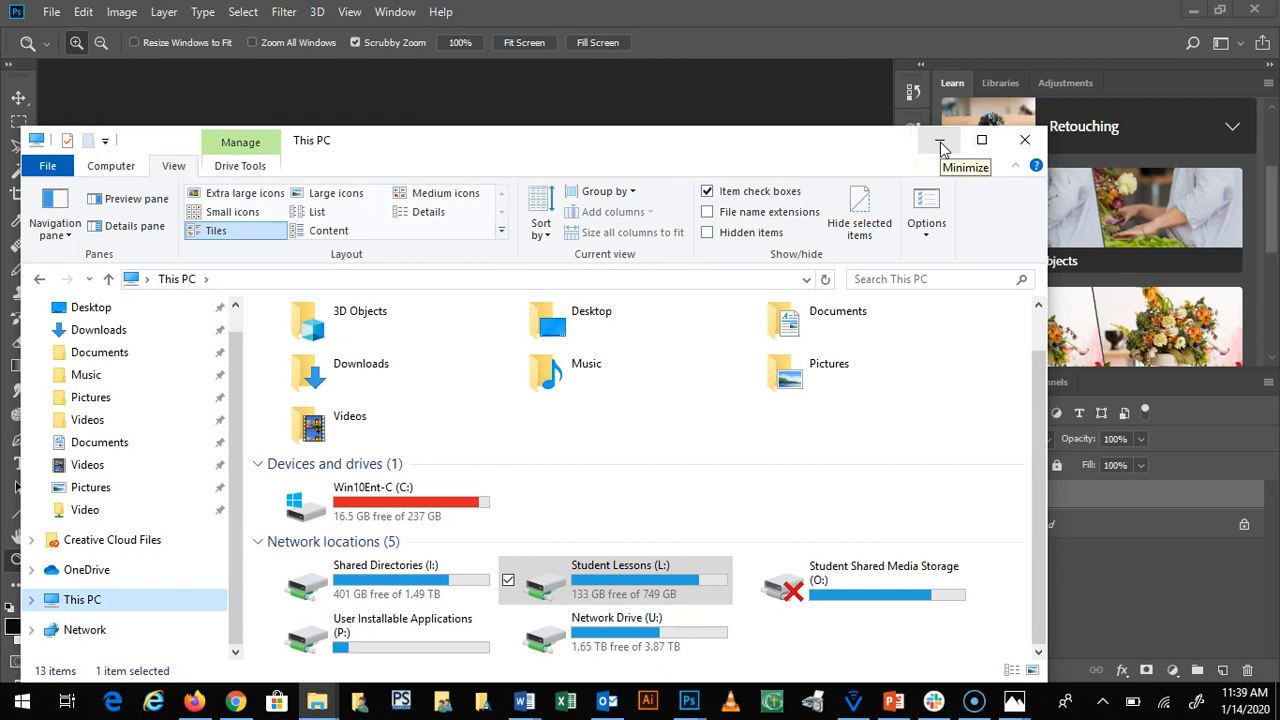
left_click(941, 147)
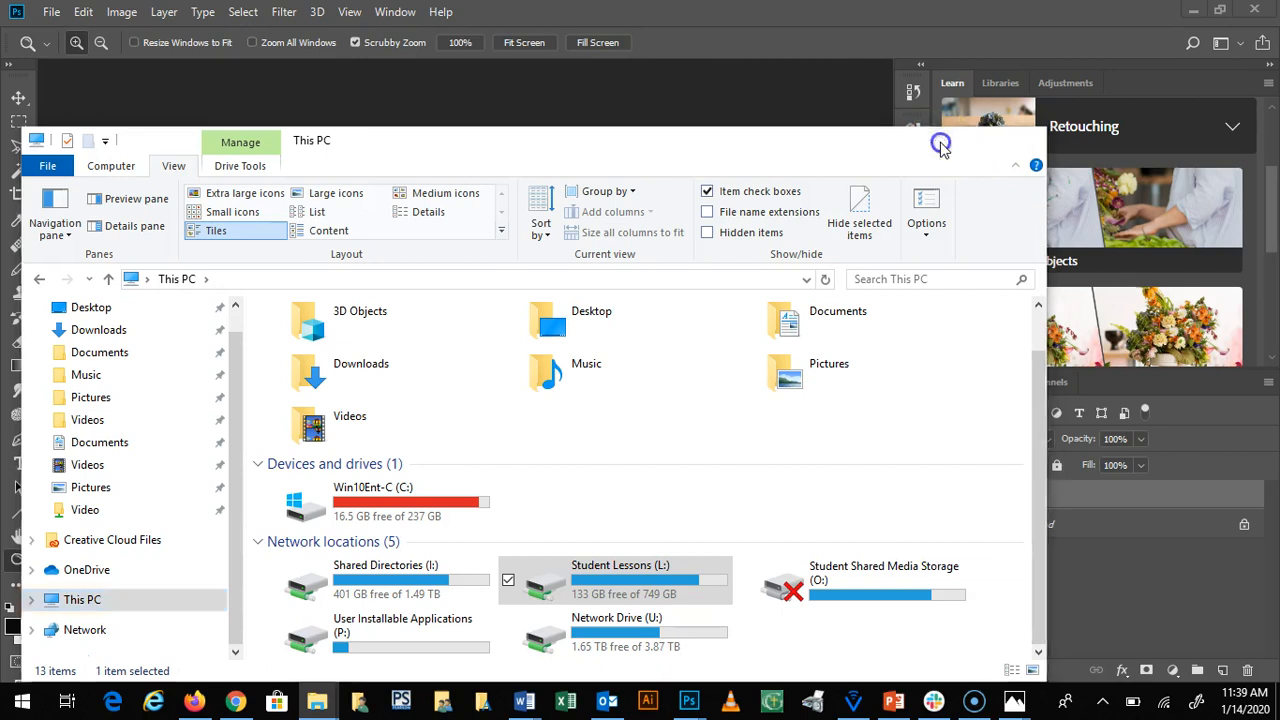
left_click(1187, 10)
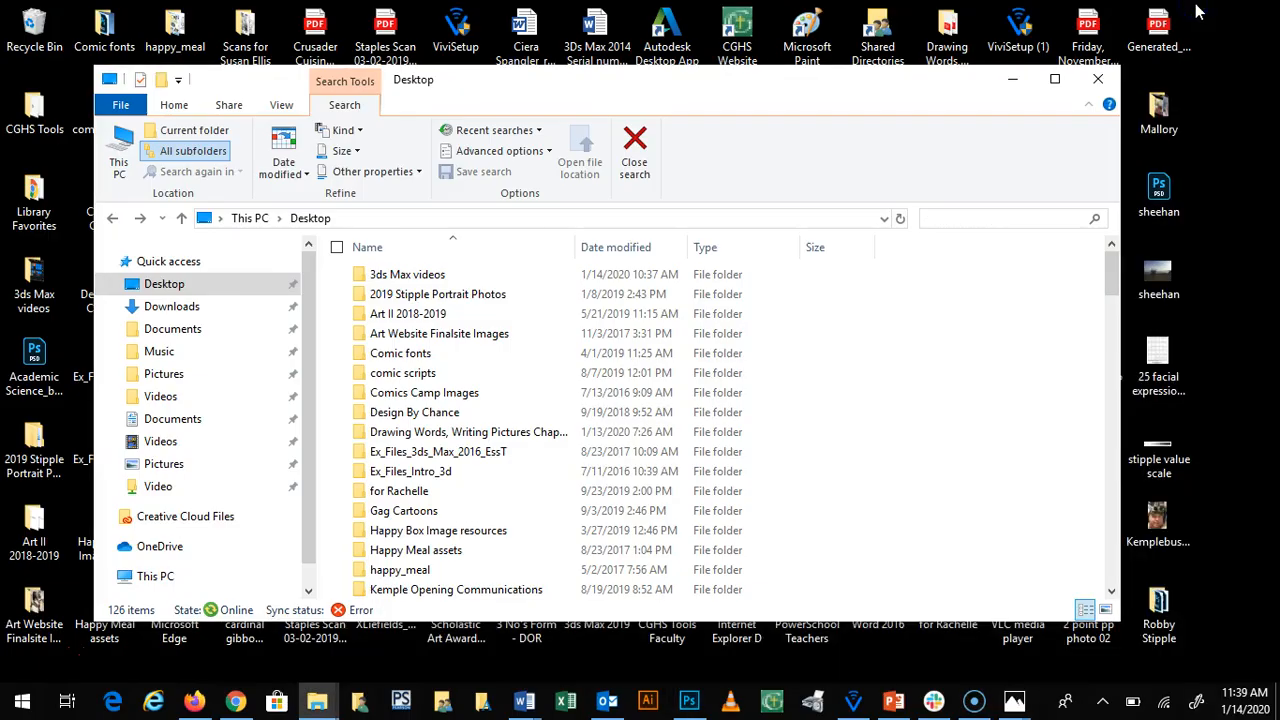
left_click(1012, 82)
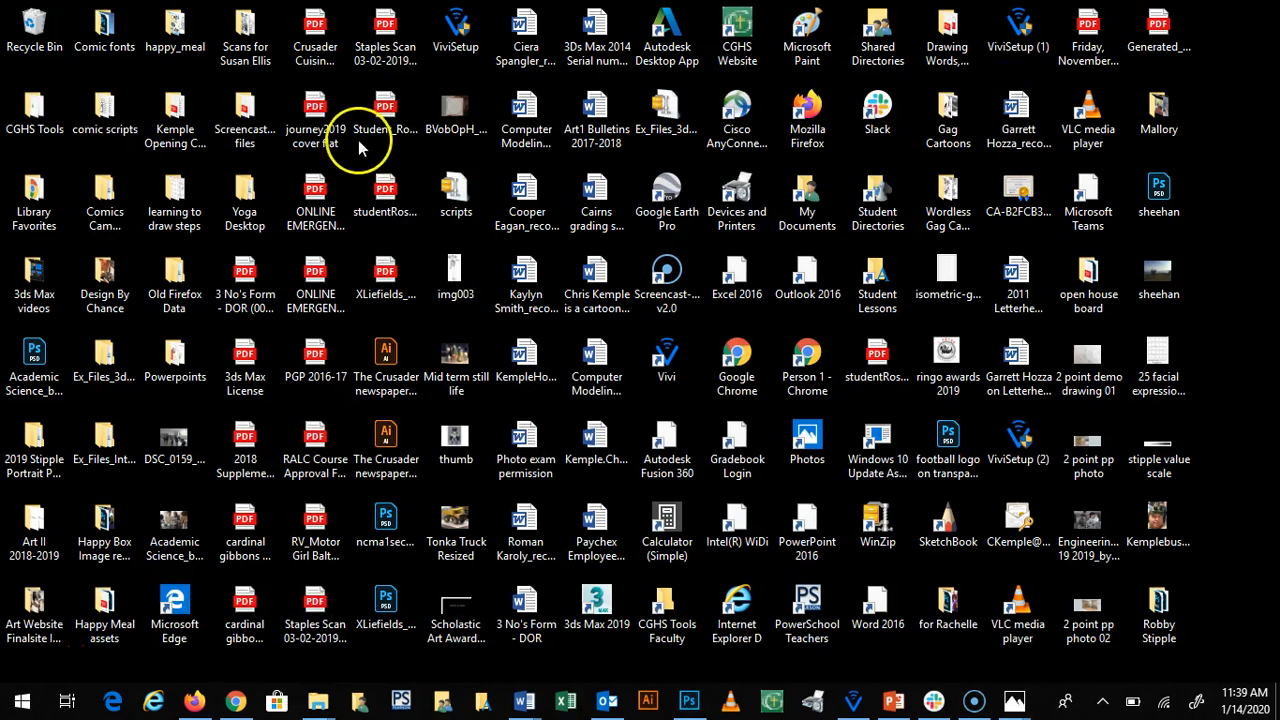
left_click(47, 120)
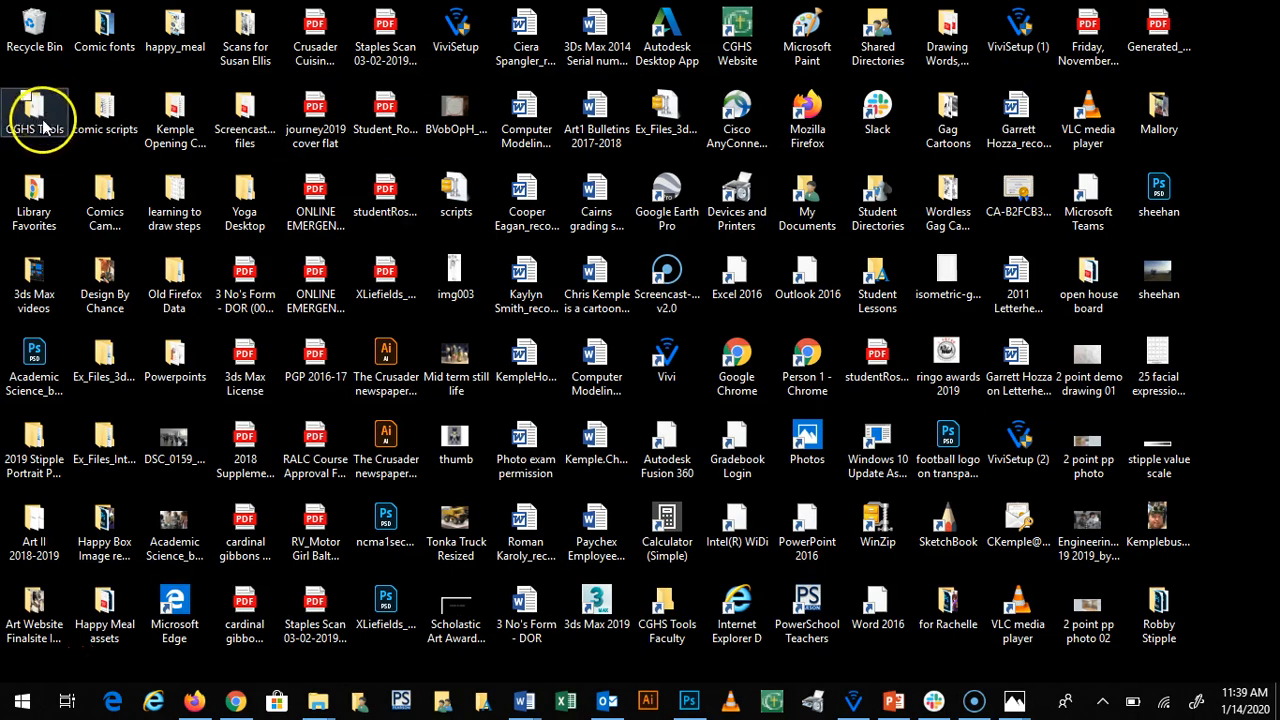
left_click(39, 137)
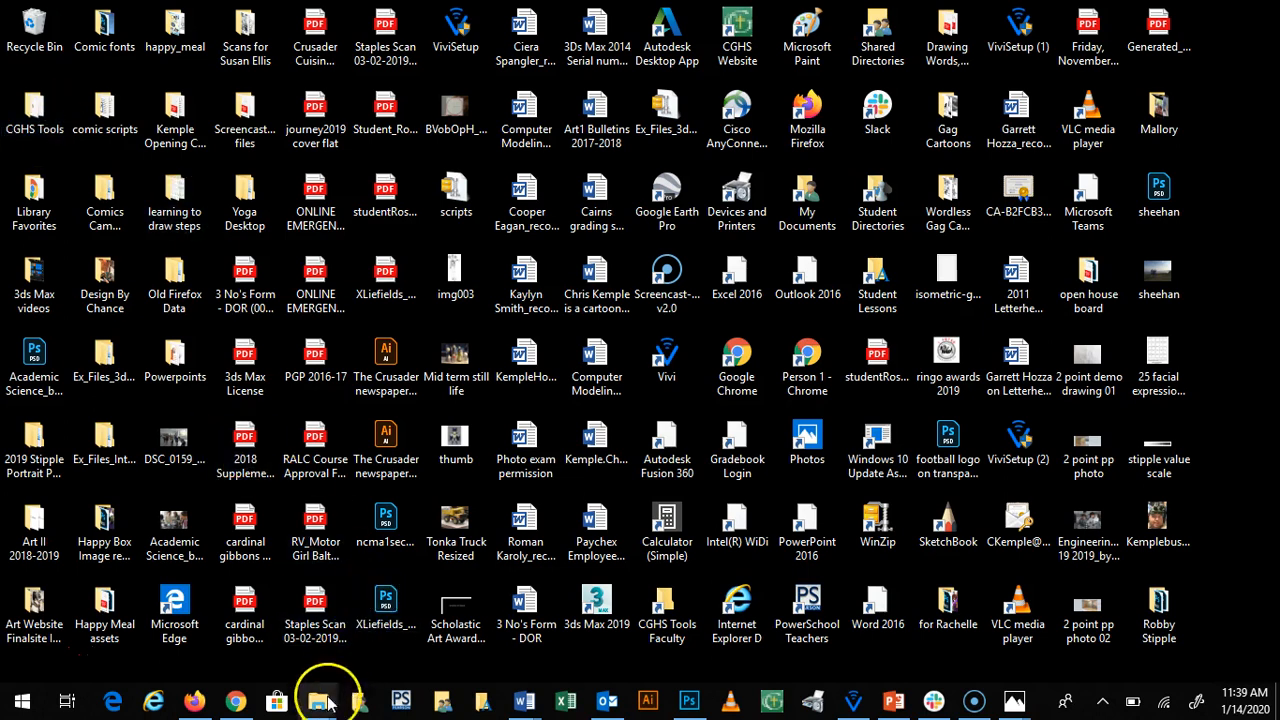
Bring back the This PC window and open the Student Lessons (L:) drive to browse its folders
left_click(317, 705)
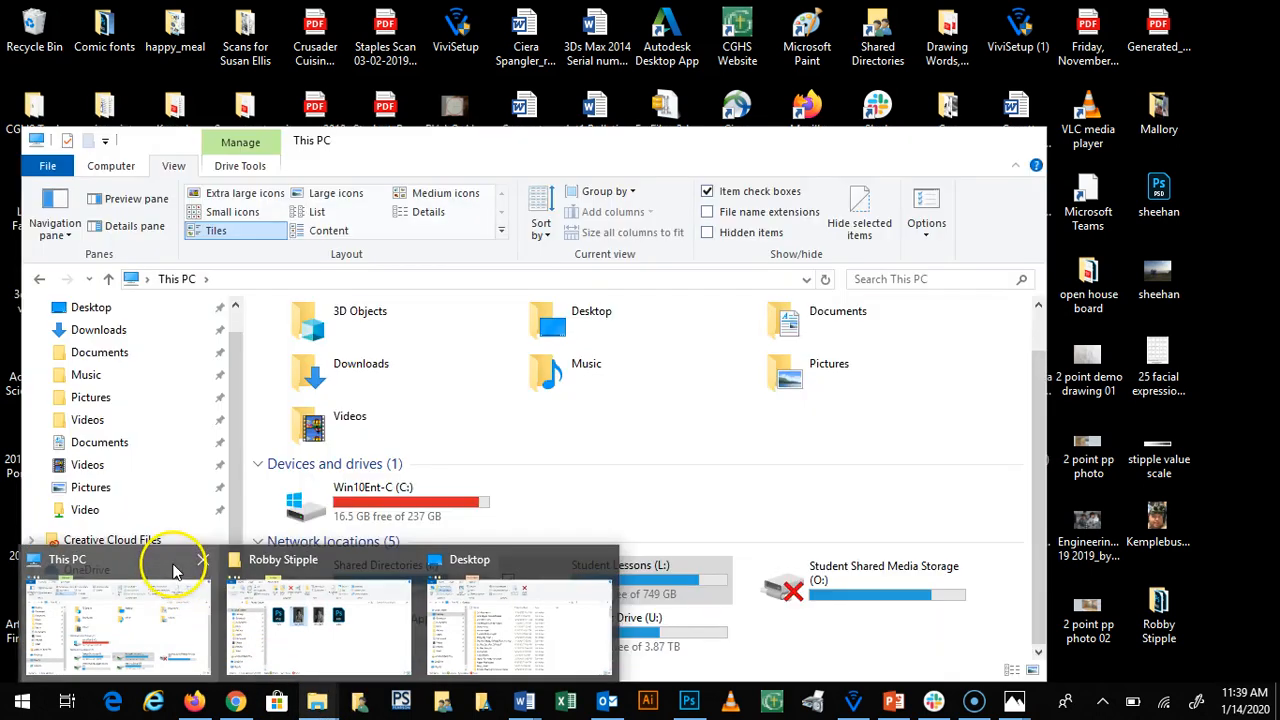
left_click(173, 566)
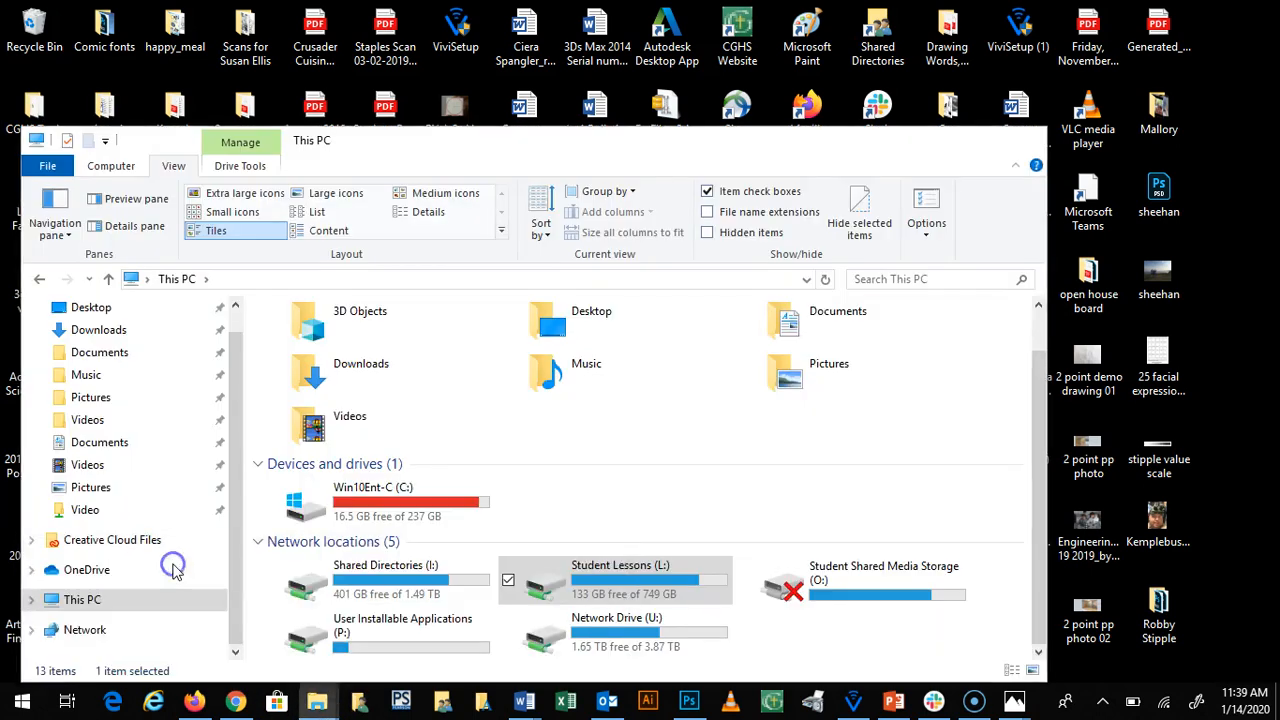
double_click(540, 585)
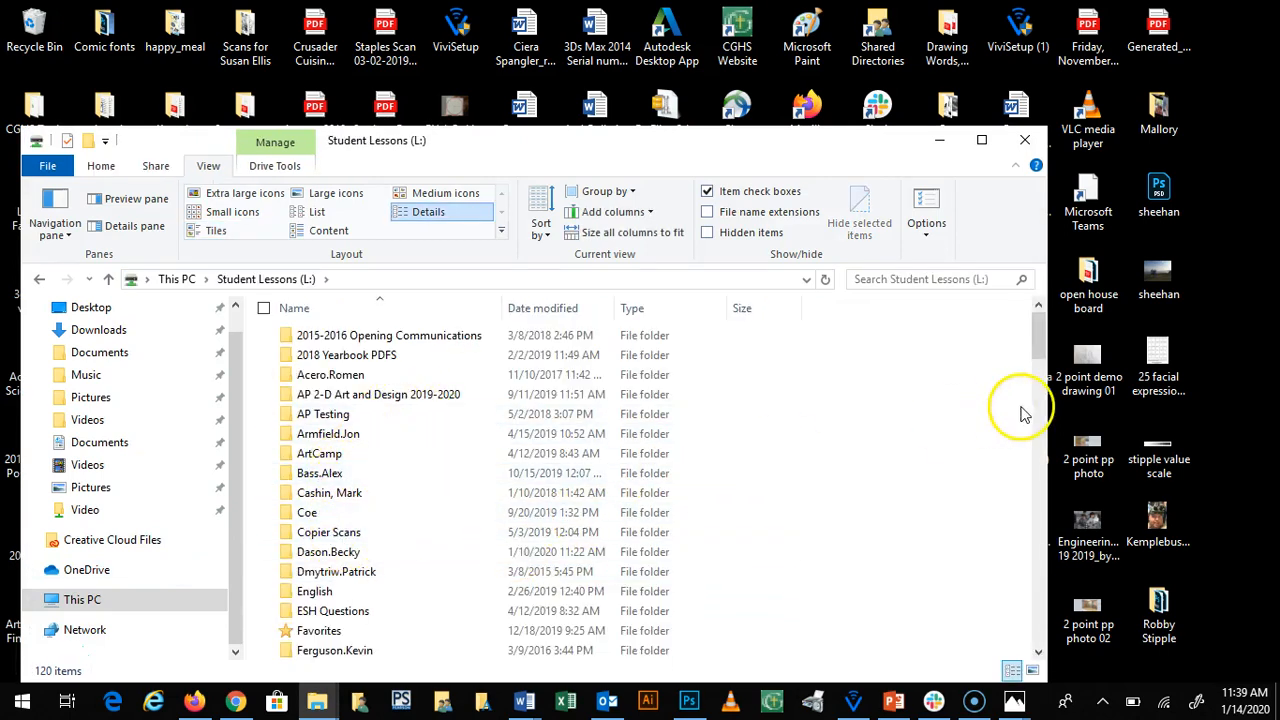
left_click_drag(1037, 337, 1040, 407)
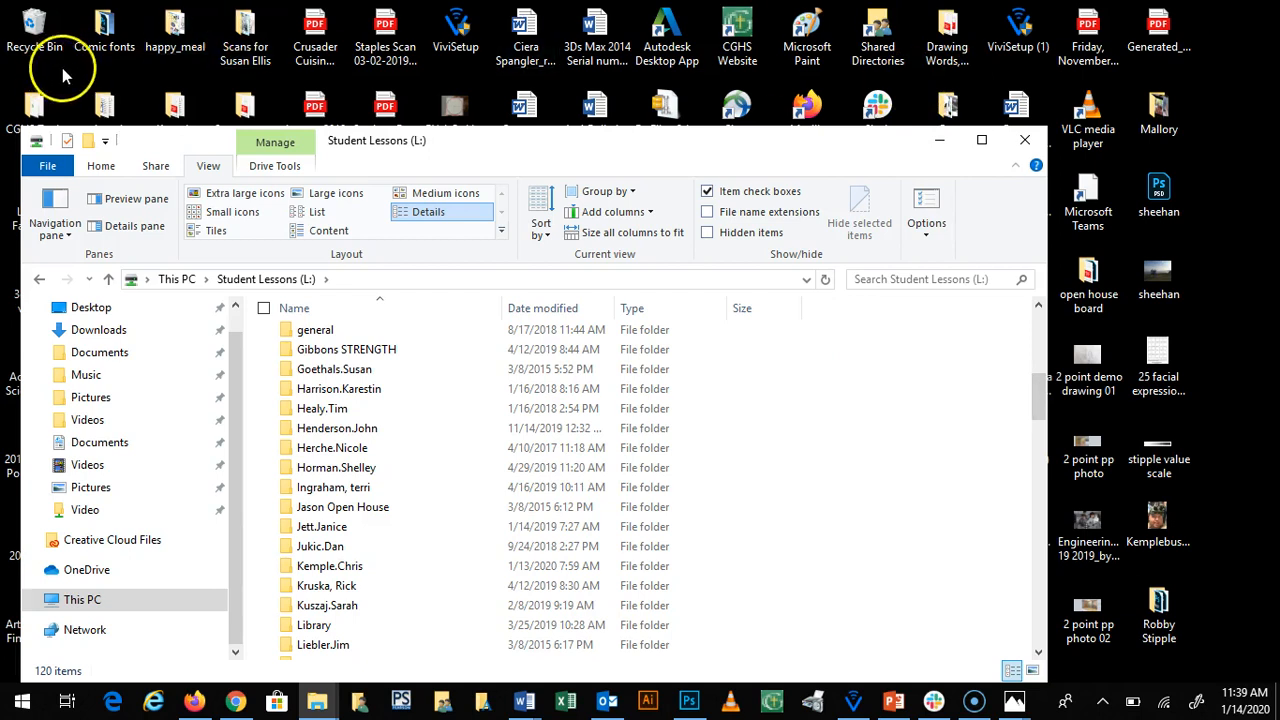
Run the Login Script shortcut from the CGHS Tools folder on the desktop, and minimize the folder
left_click(936, 140)
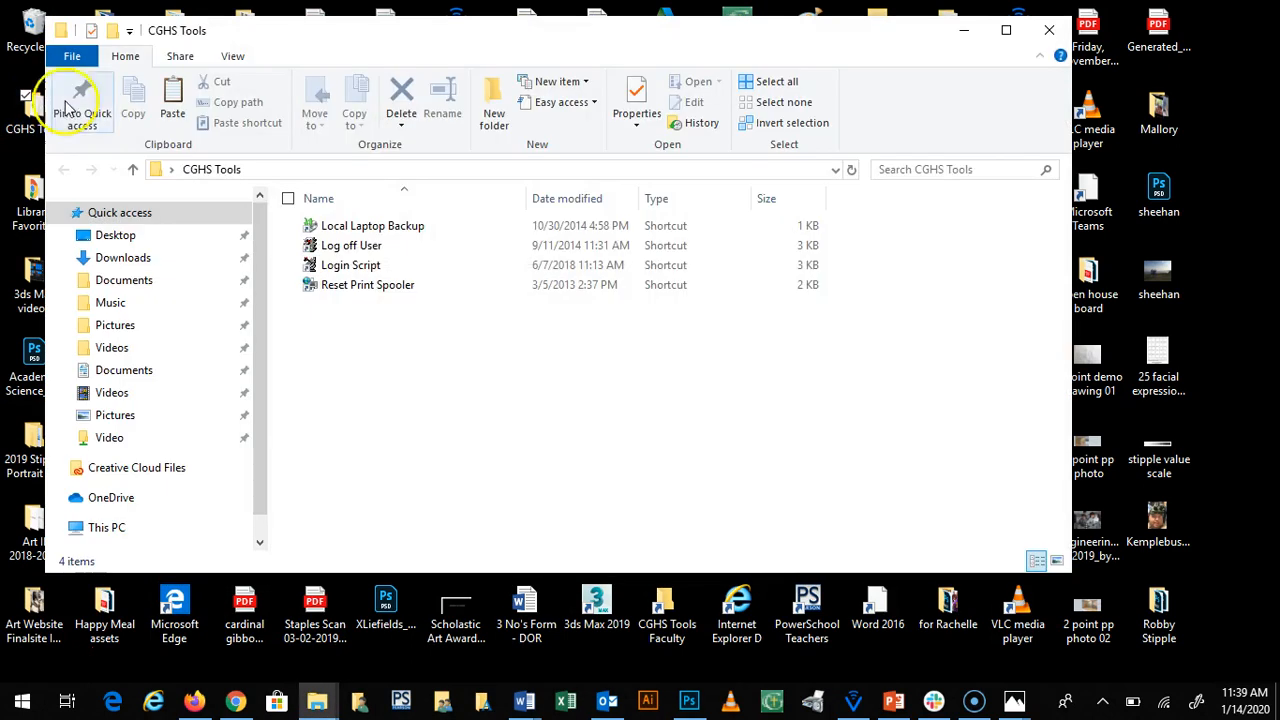
double_click(322, 268)
left_click(697, 371)
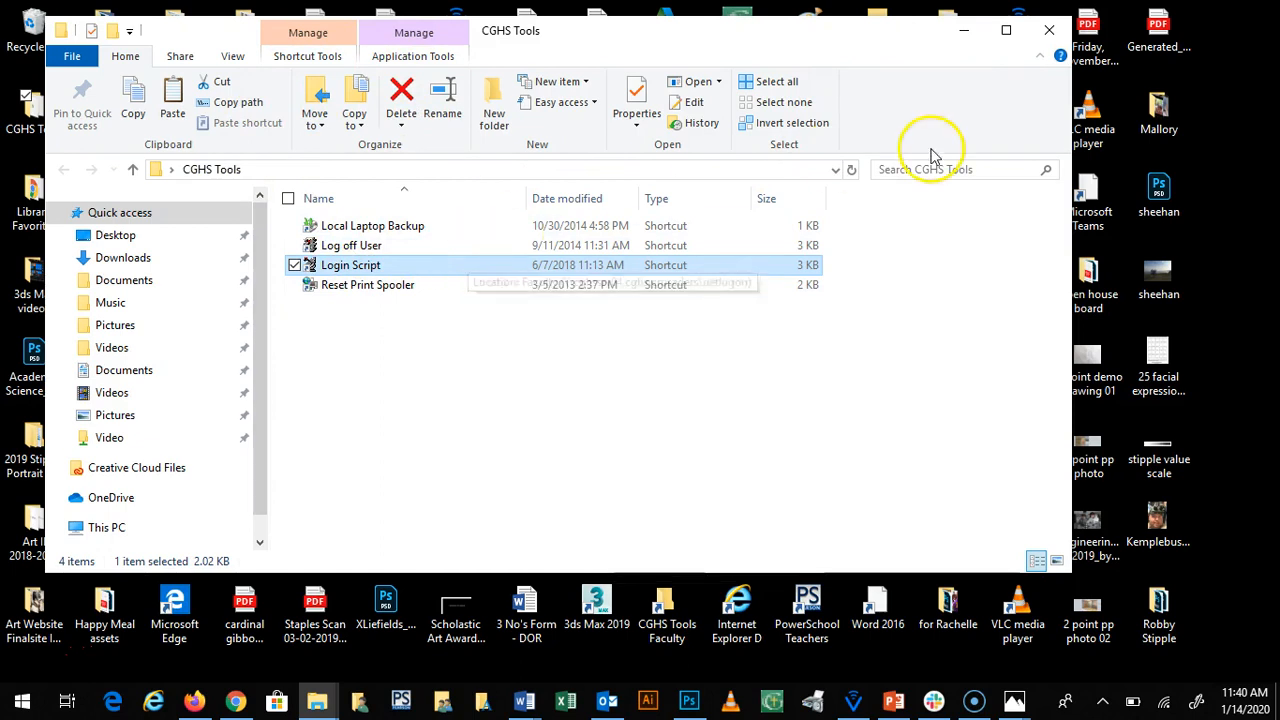
left_click(963, 30)
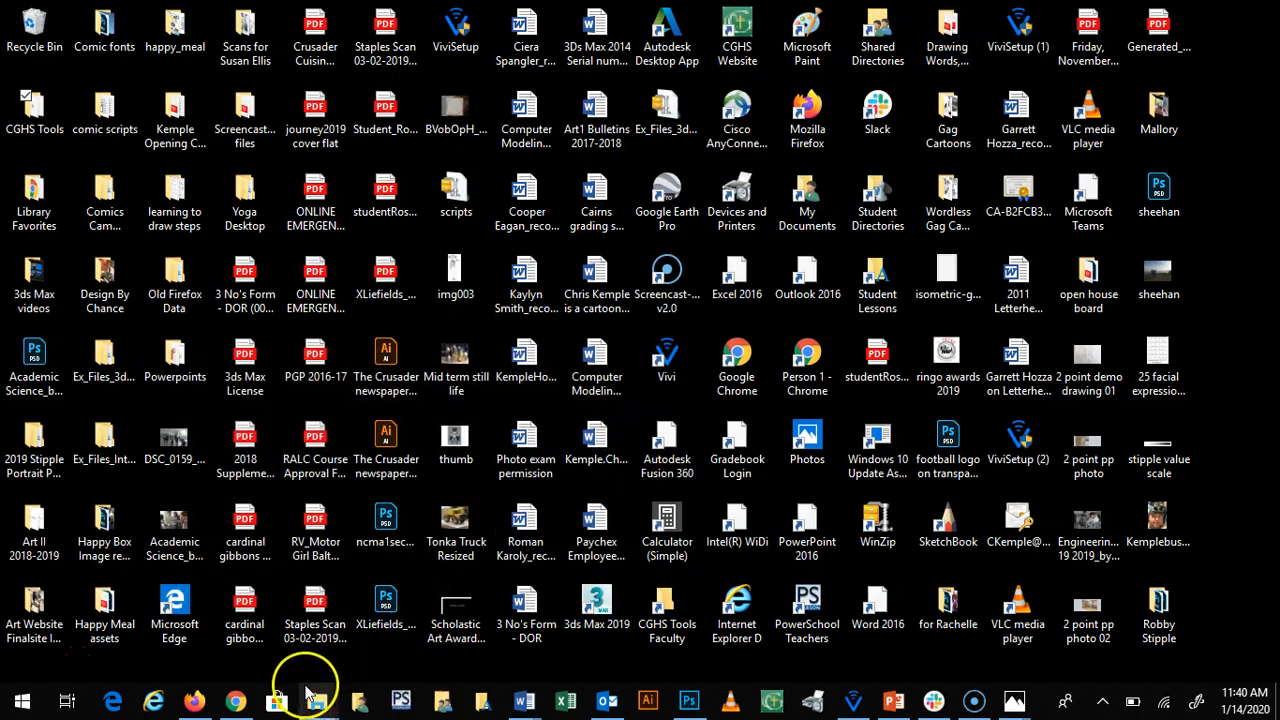
Return to the Student Lessons (L:) drive and open Period 5 inside the teacher's 2020 Stipple Portrait Photos folder
left_click(316, 703)
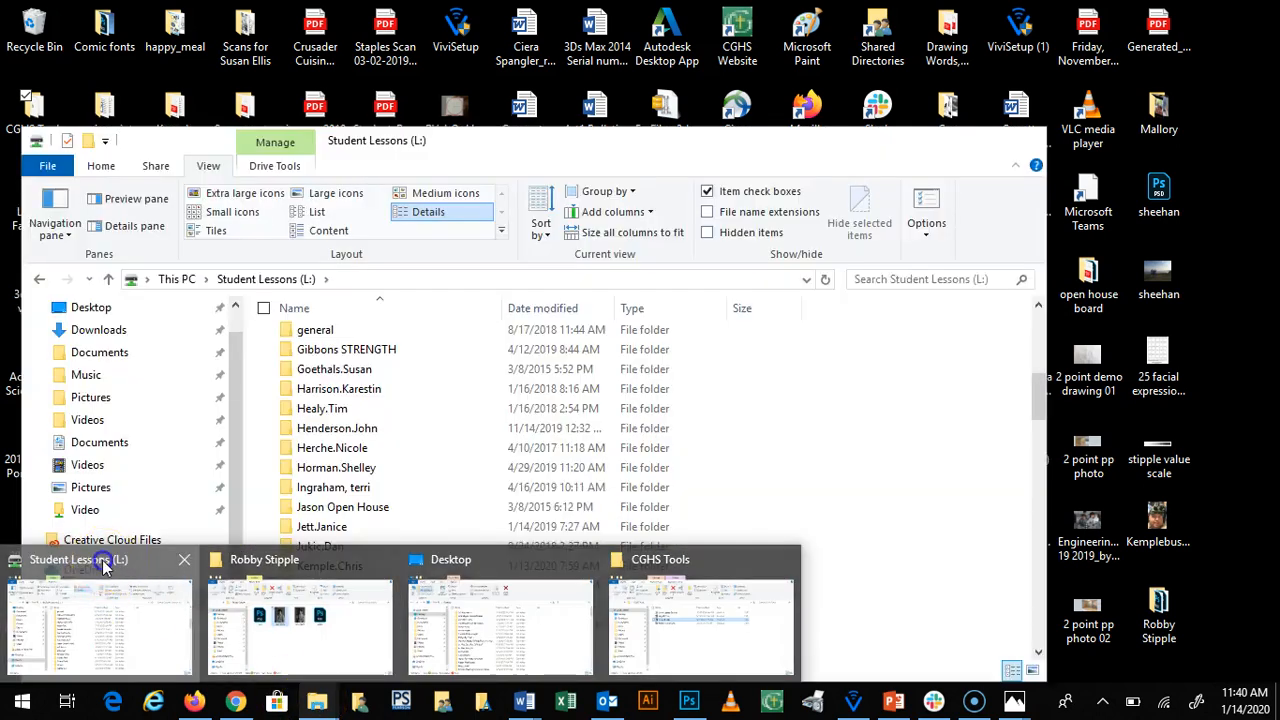
left_click(104, 562)
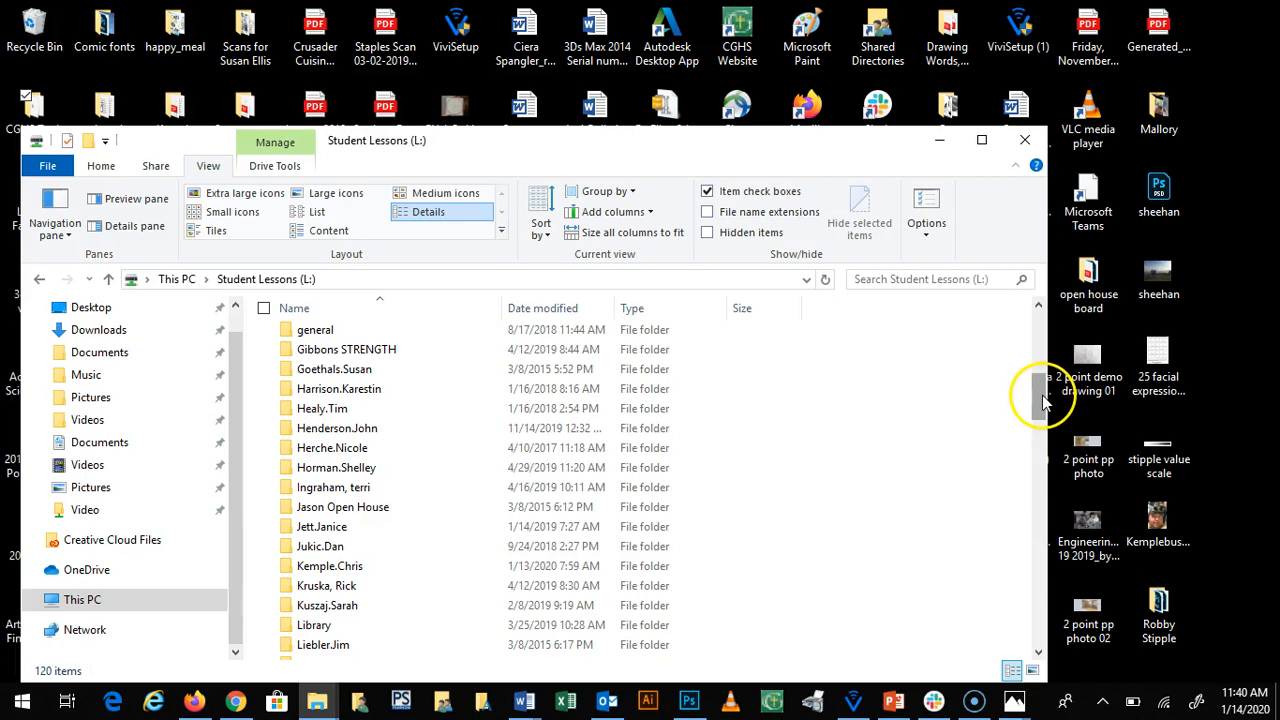
mouse_move(1042, 395)
left_mouse_down()
mouse_move(1045, 462)
mouse_move(1045, 418)
left_mouse_up()
double_click(282, 400)
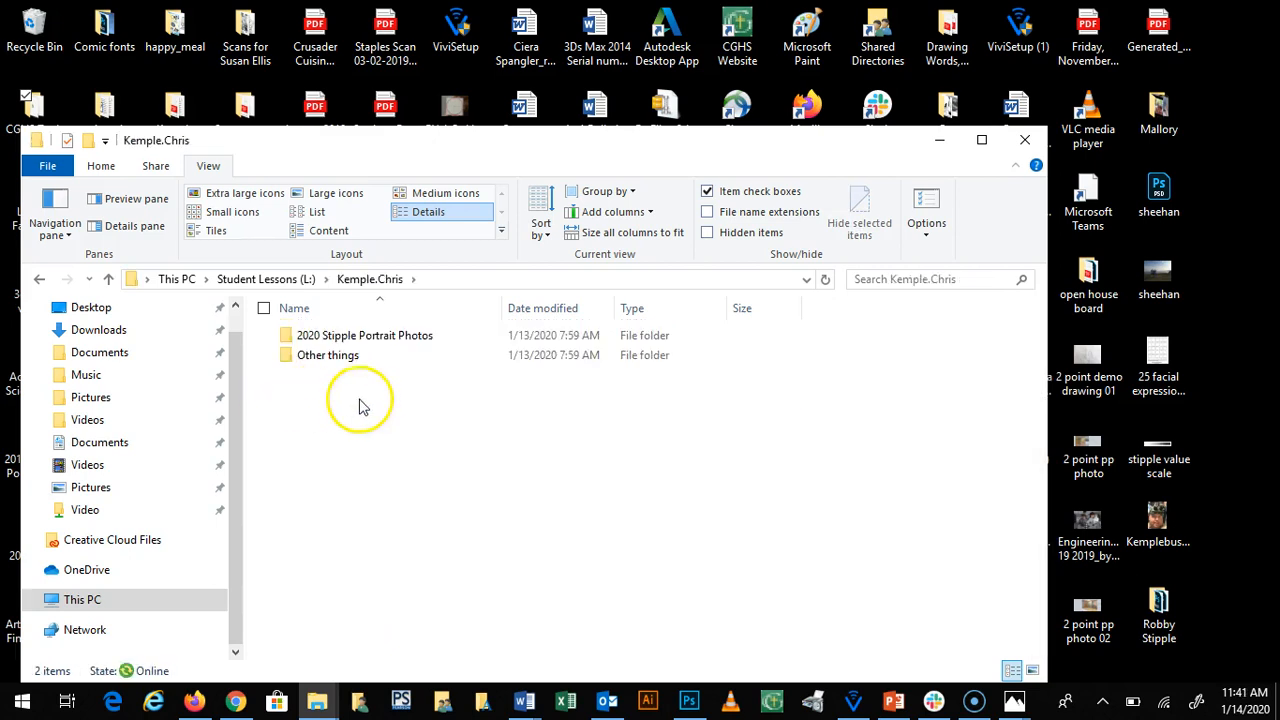
double_click(287, 339)
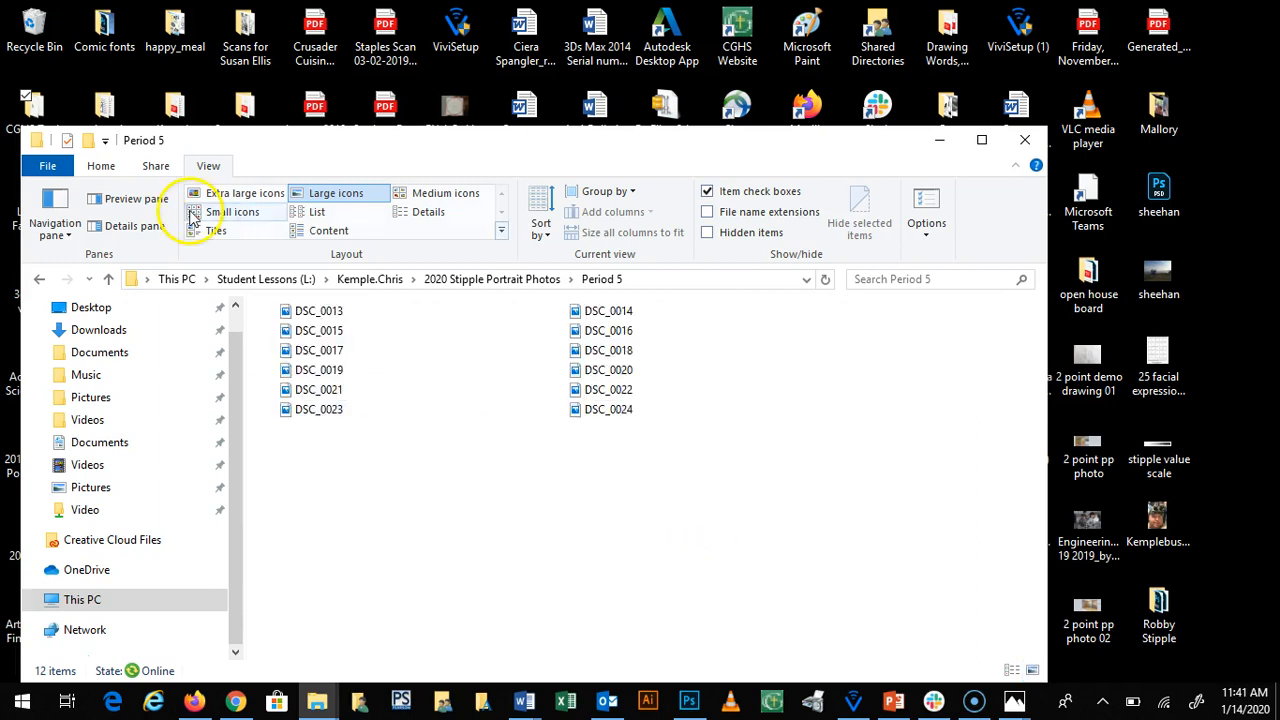
Display the Period 5 portrait photos as large icons
left_click(318, 212)
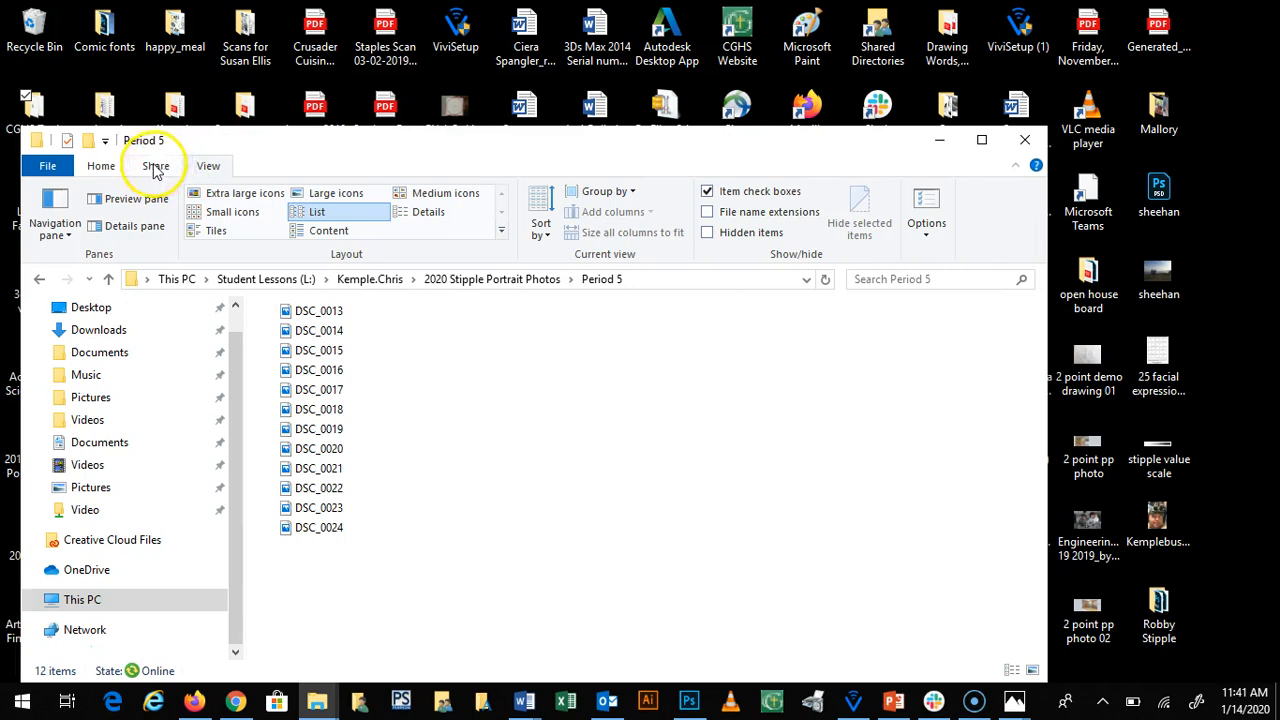
left_click(106, 167)
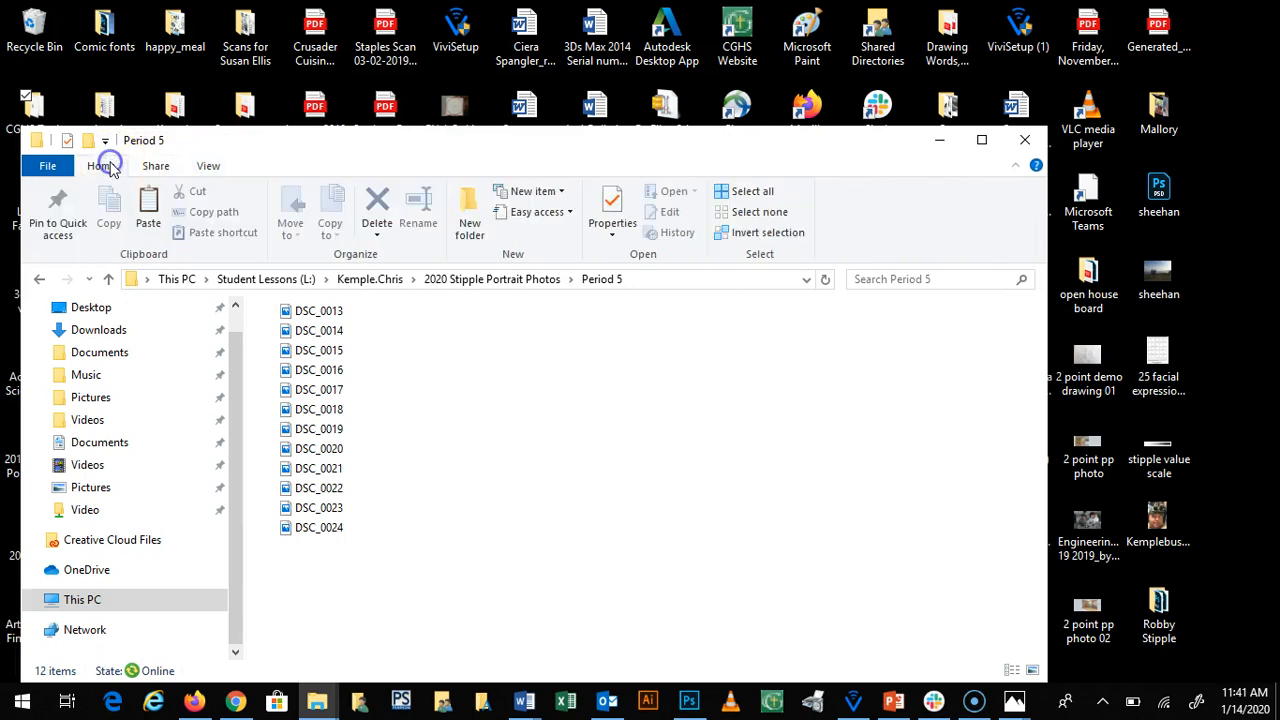
left_click(209, 168)
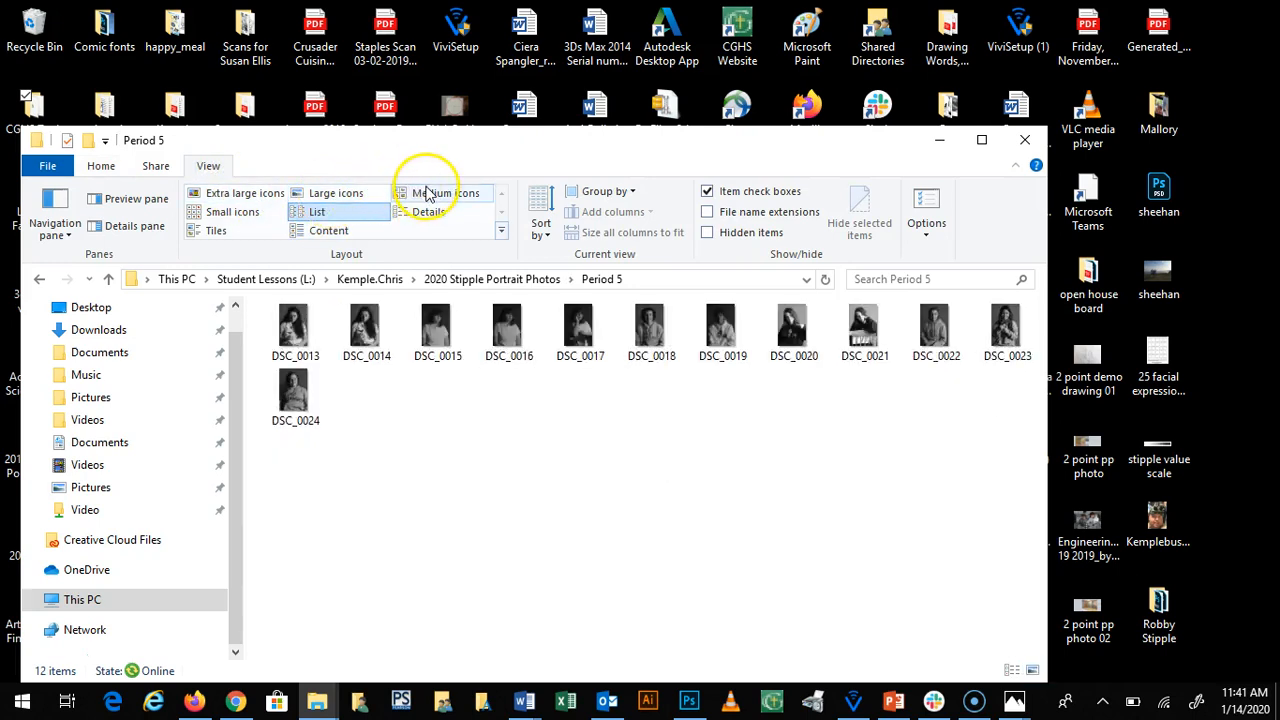
left_click(344, 195)
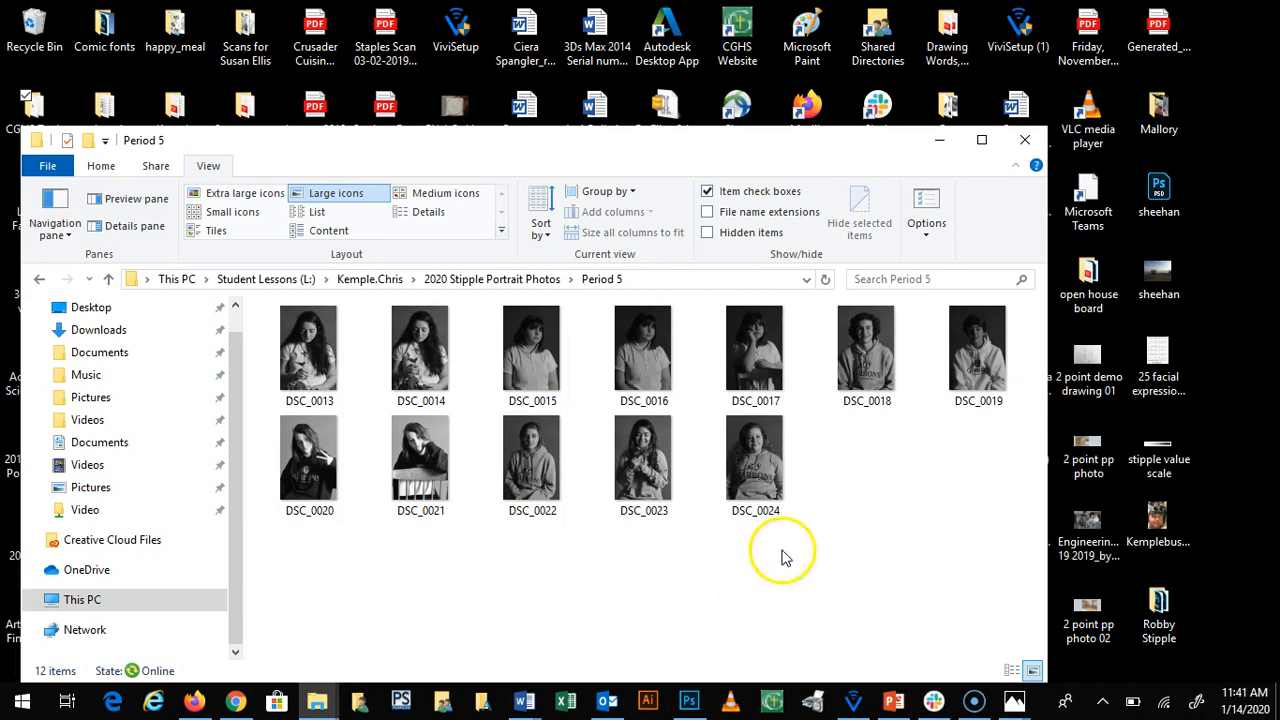
left_click(705, 387)
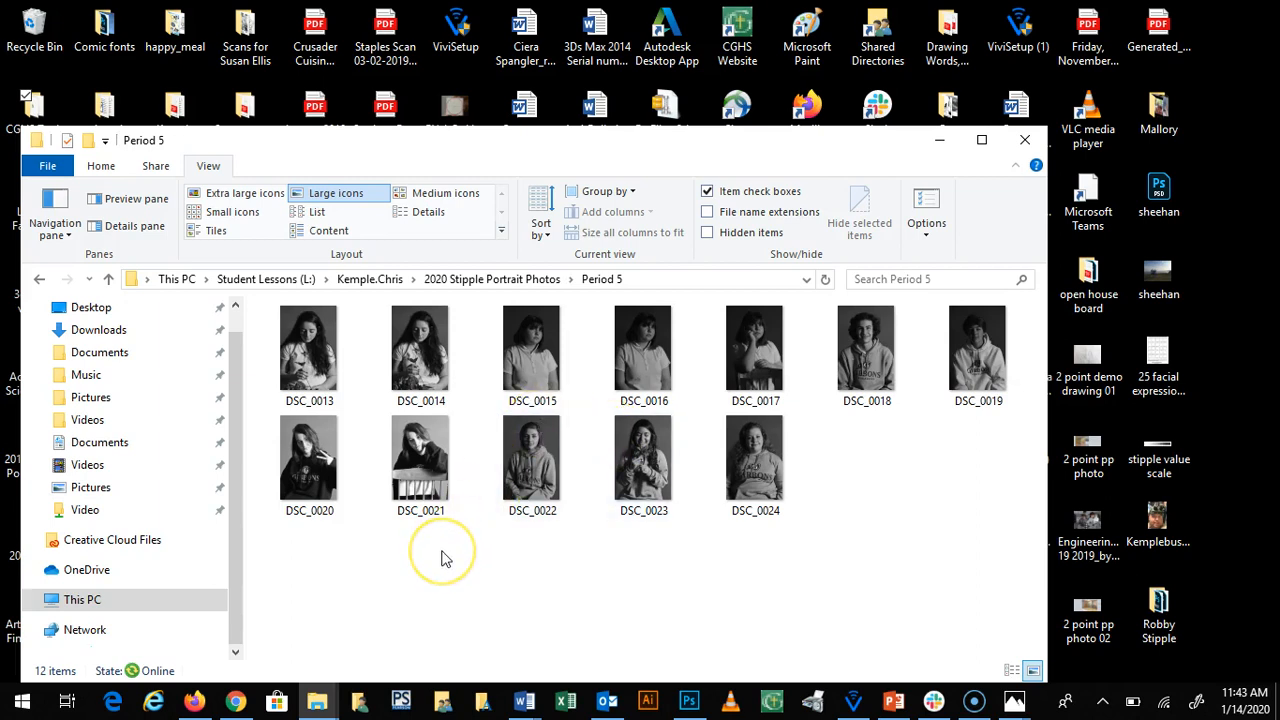
left_click(516, 558)
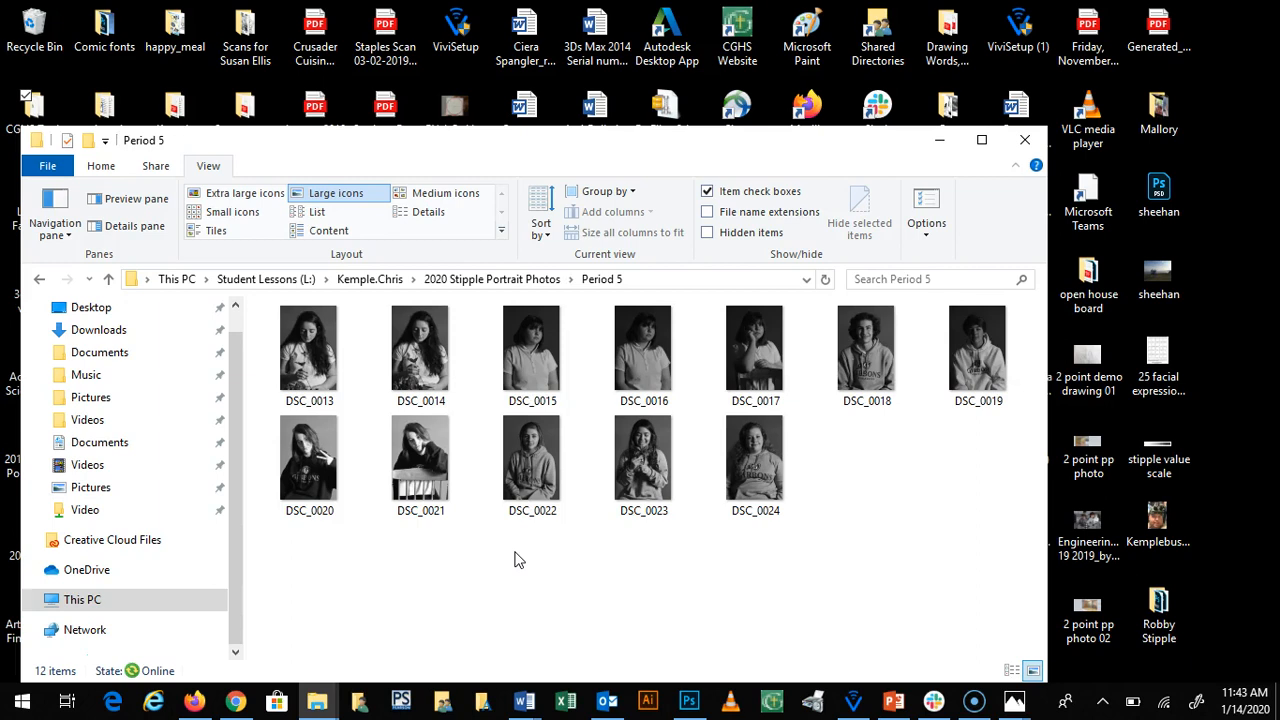
Copy the DSC_0018 photo from the Period 5 folder
left_click(870, 344)
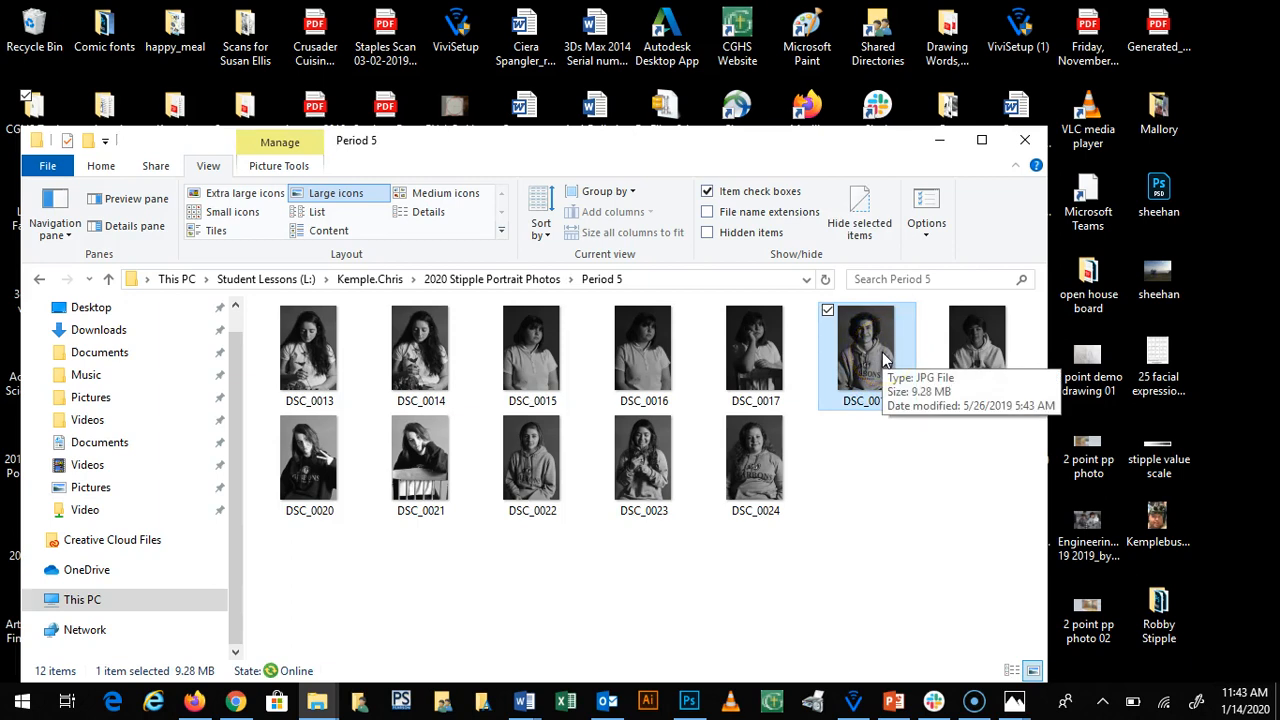
left_click(872, 350)
double_click(870, 349)
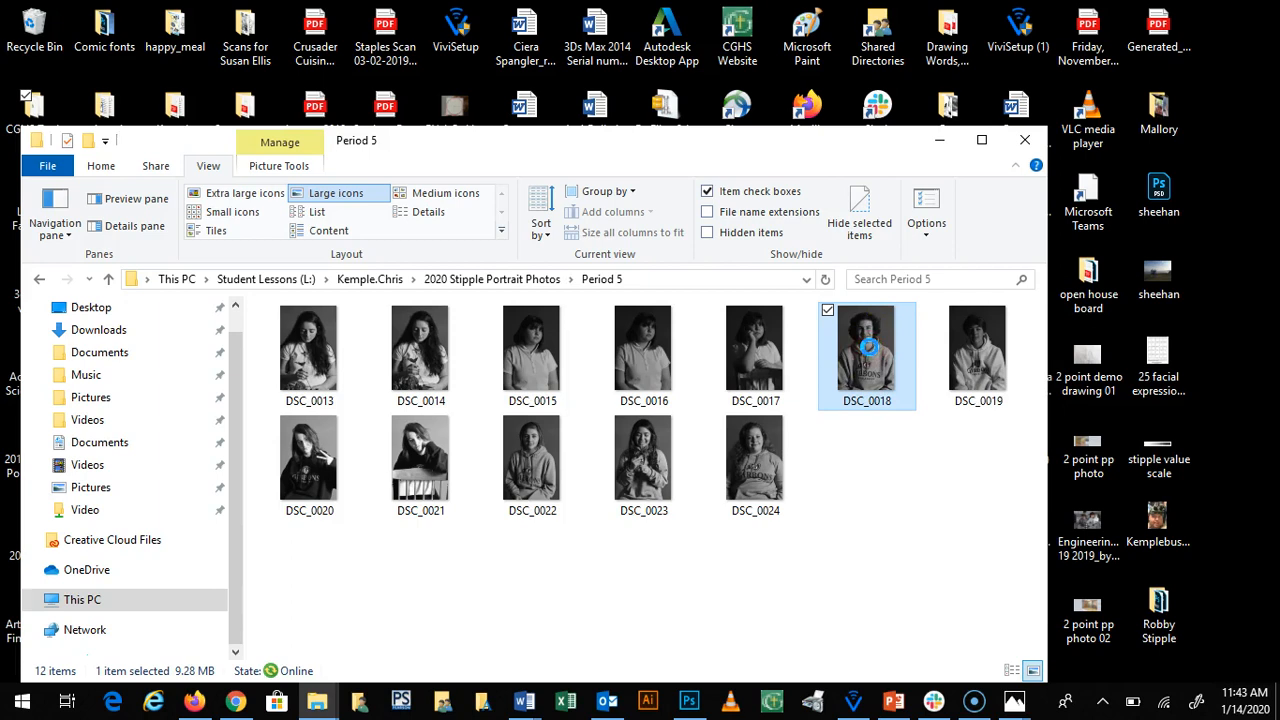
right_click(869, 346)
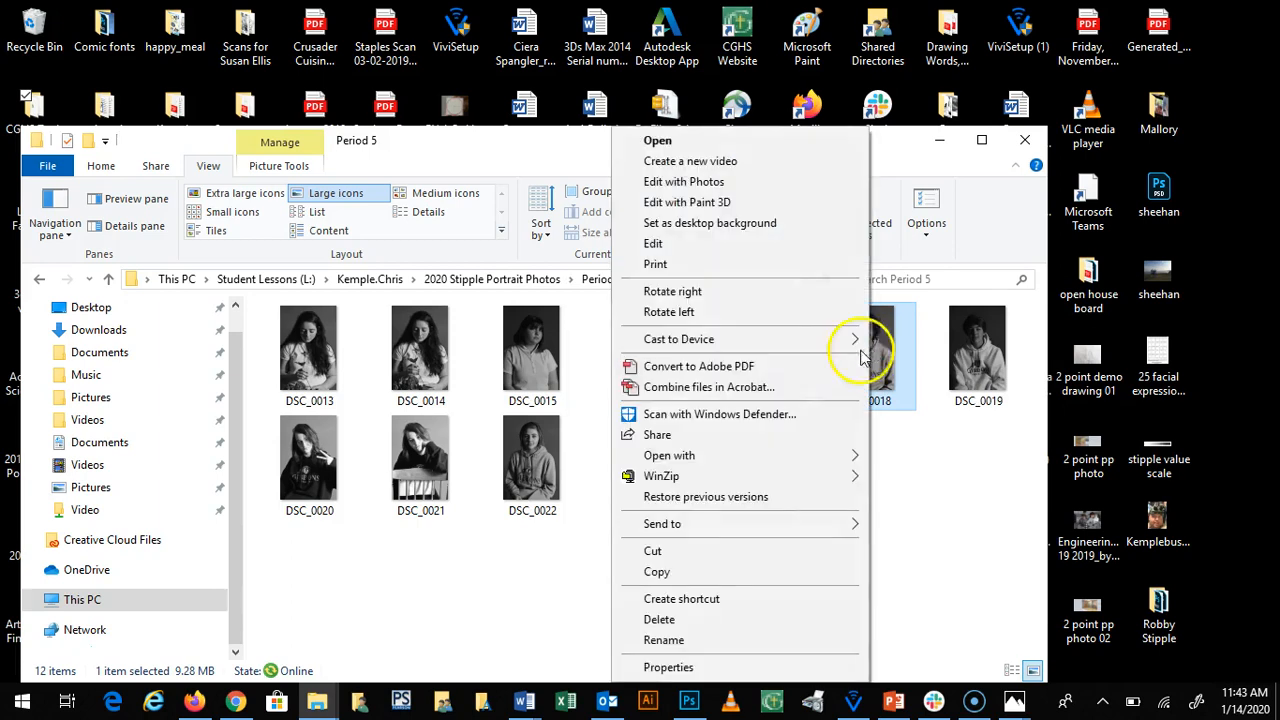
left_click(666, 576)
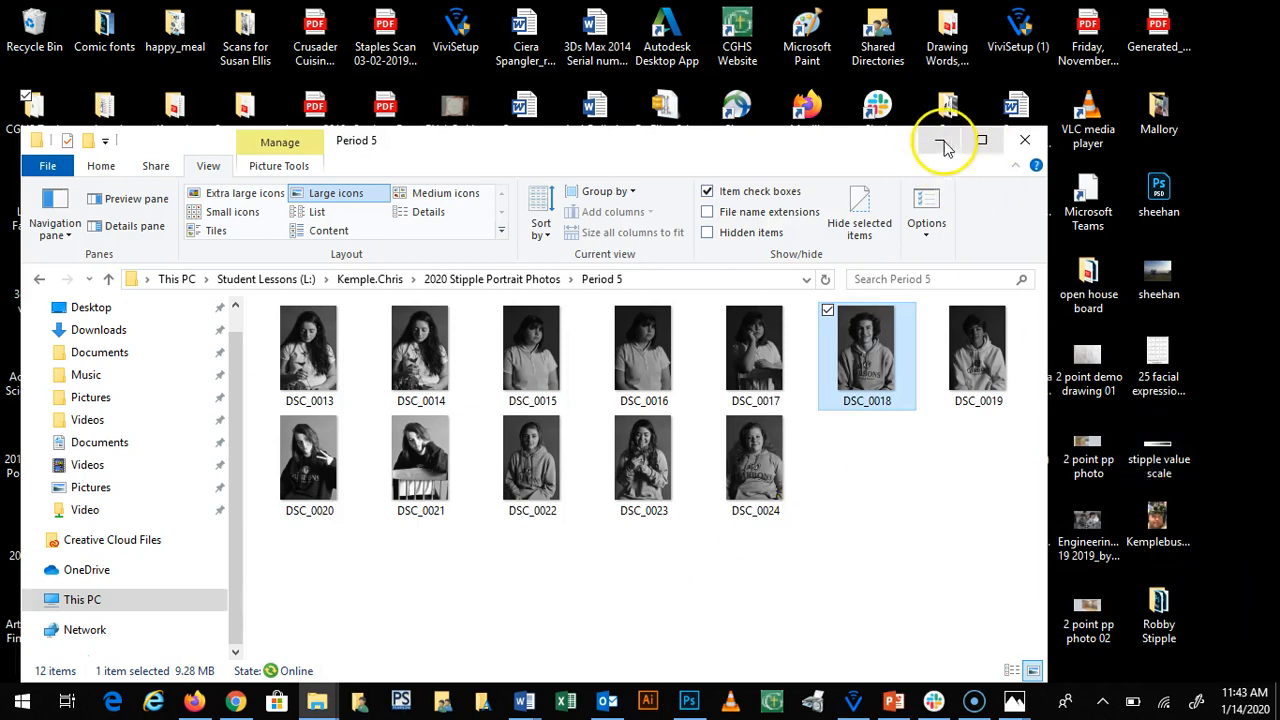
Minimize the Period 5 window and open the student's stipple folder on the desktop
left_click(938, 141)
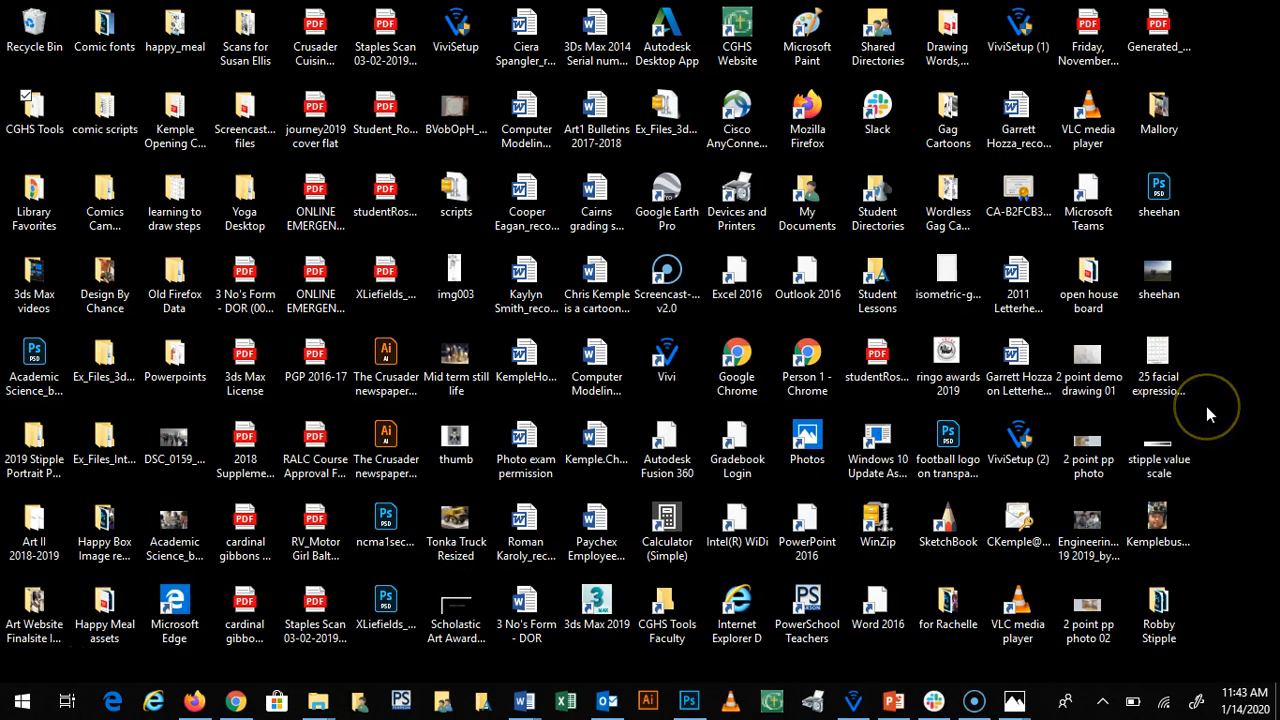
left_click(1165, 603)
double_click(1165, 608)
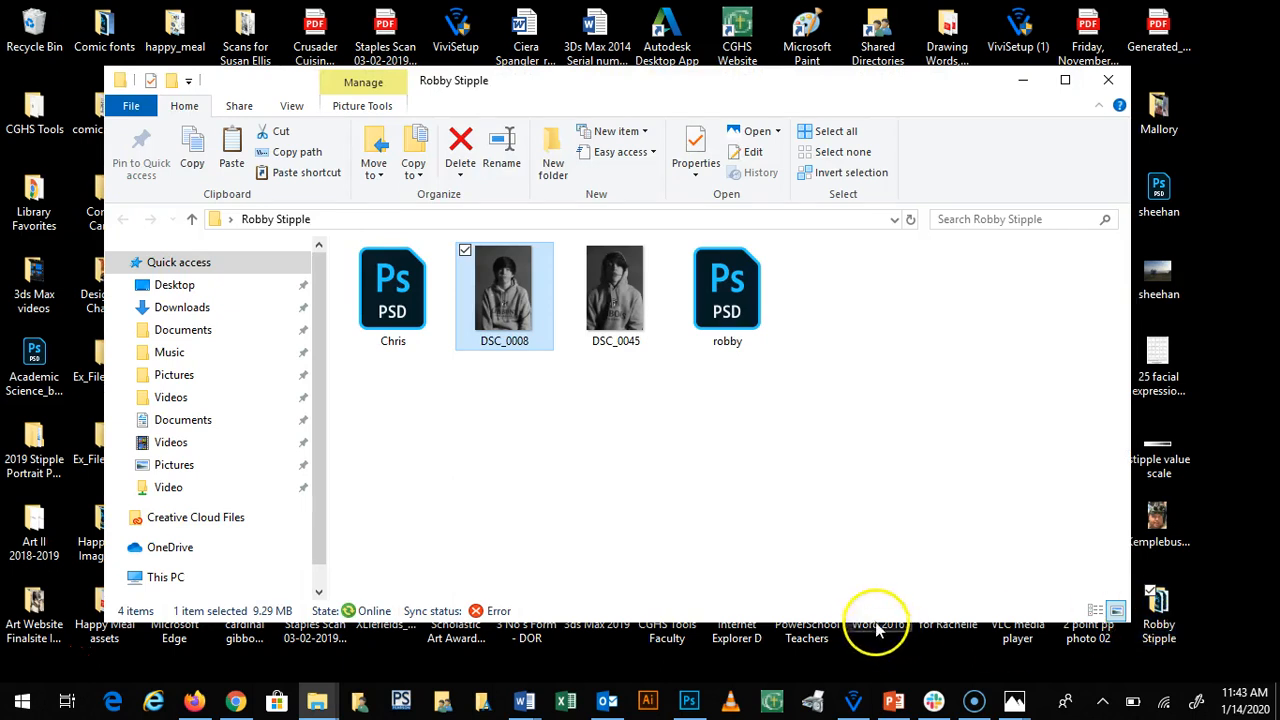
Paste the DSC_0018 photo into the student's stipple folder and open that copy in Adobe Photoshop CC 2019
right_click(673, 414)
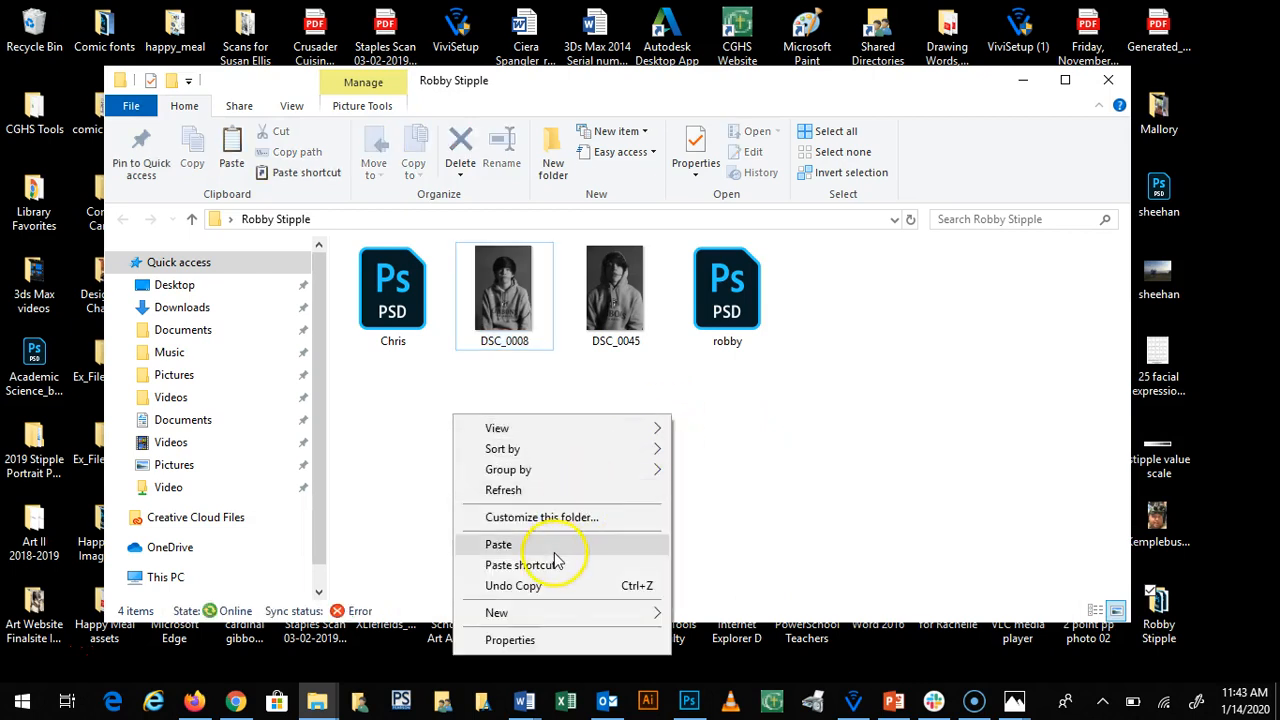
left_click(558, 547)
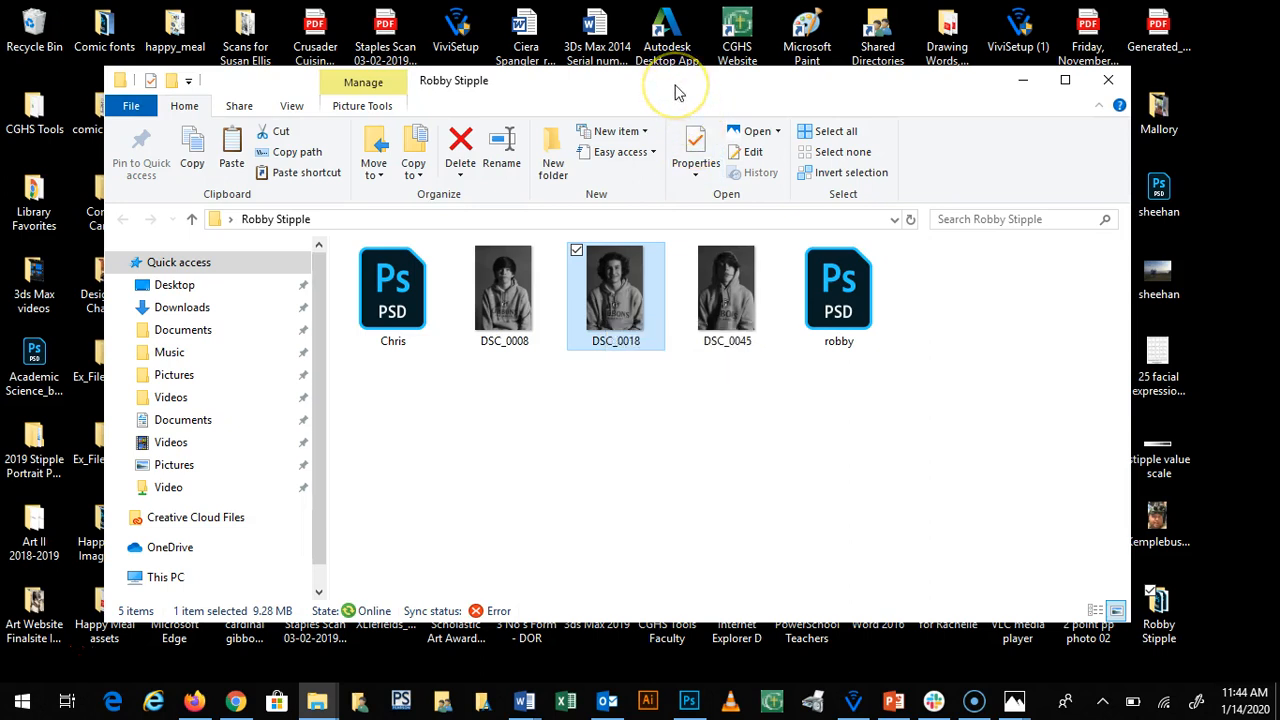
right_click(612, 296)
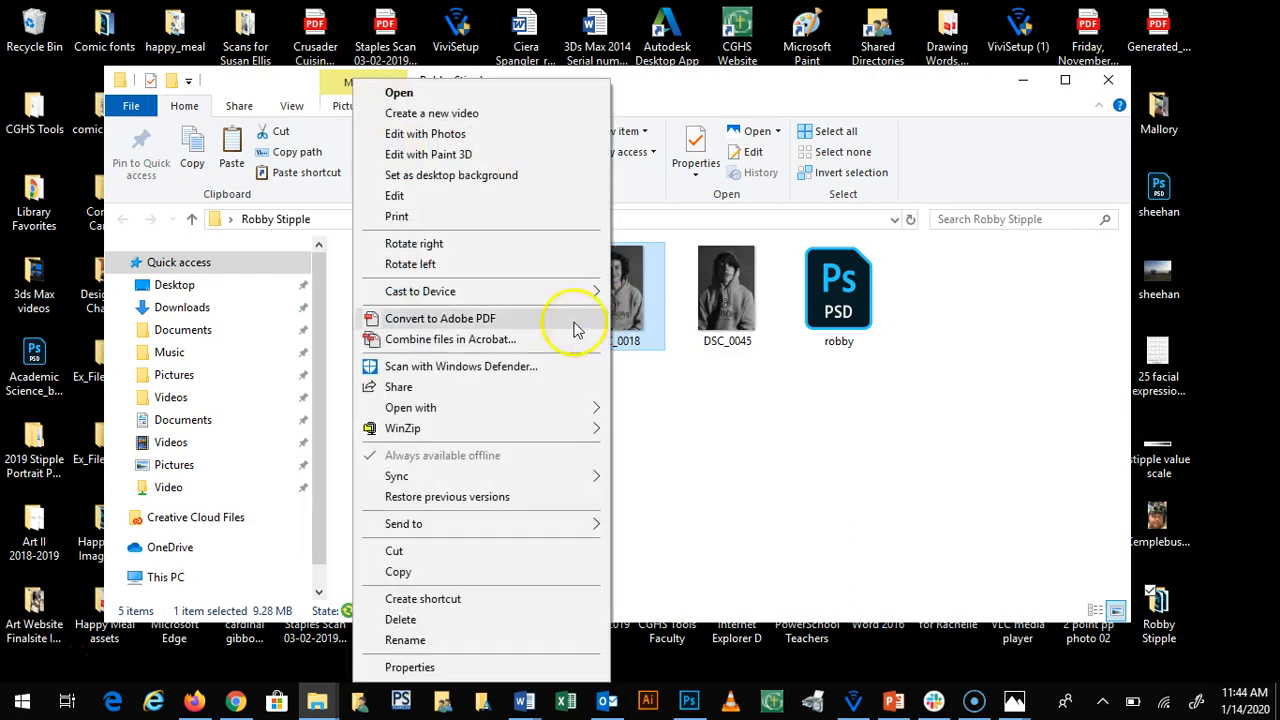
mouse_move(514, 414)
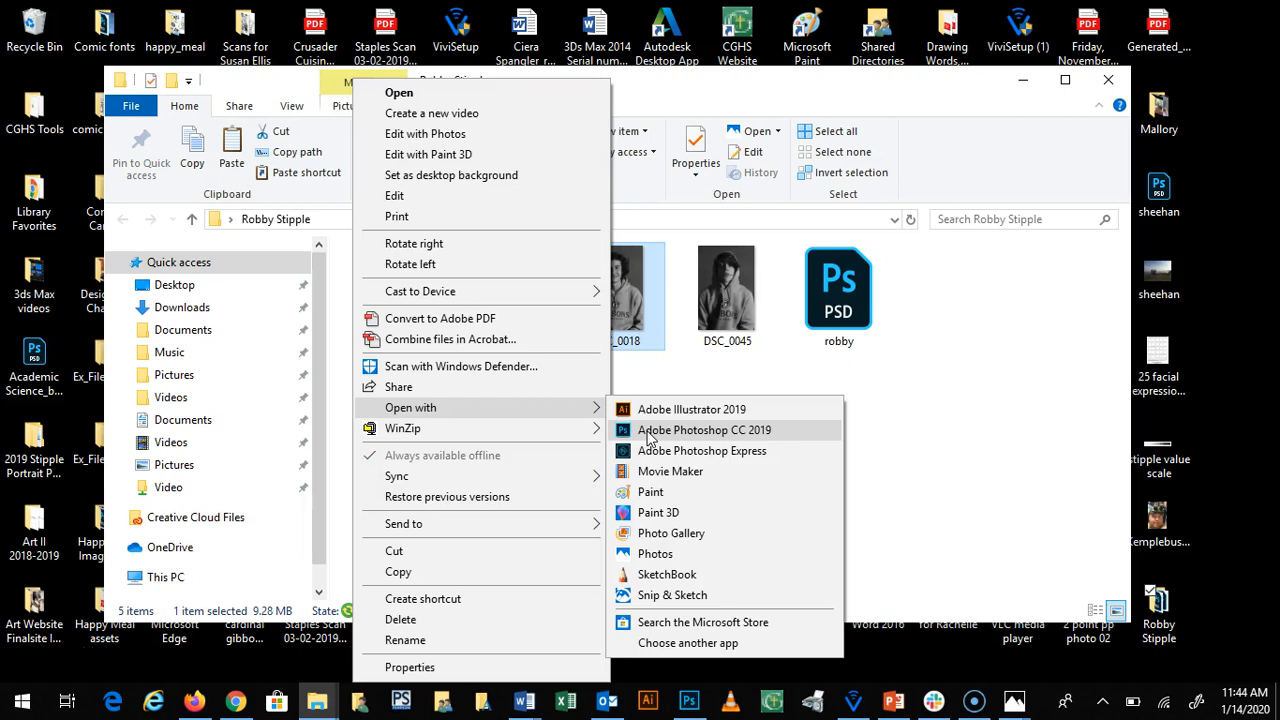
left_click(648, 438)
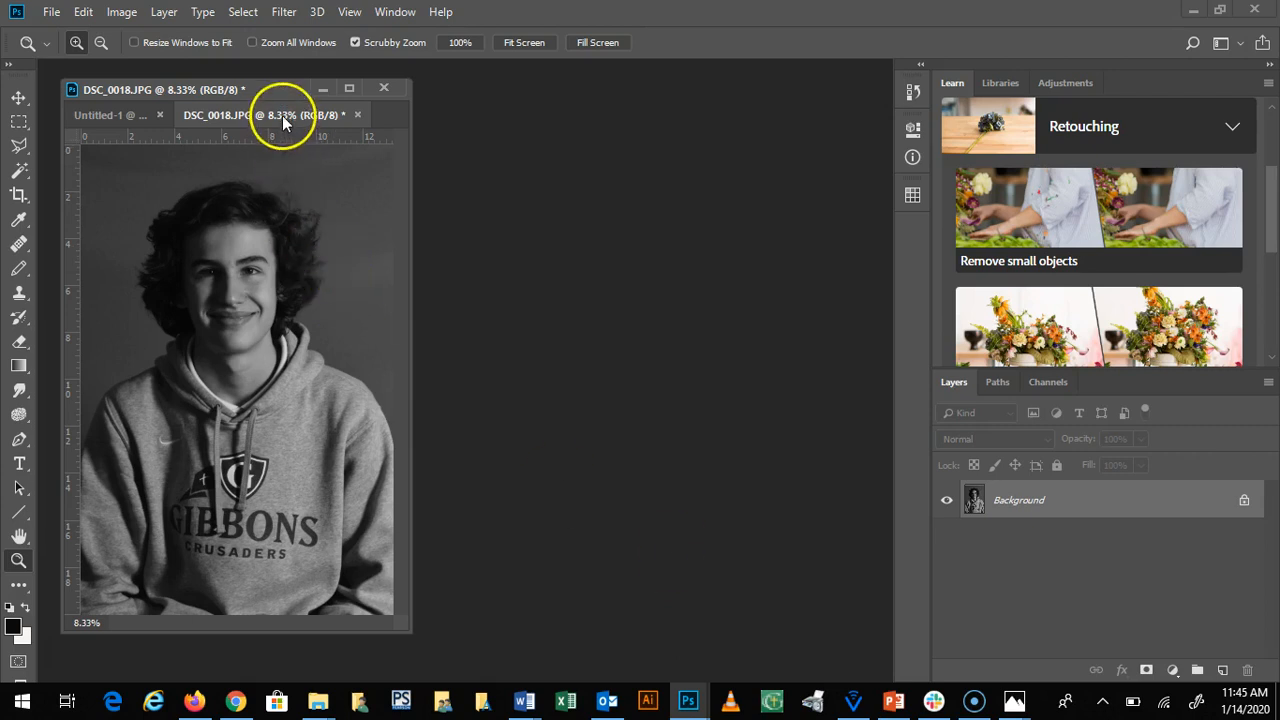
Float the DSC_0018 document in its own window and minimize the Untitled-1 document
left_click_drag(282, 115, 560, 100)
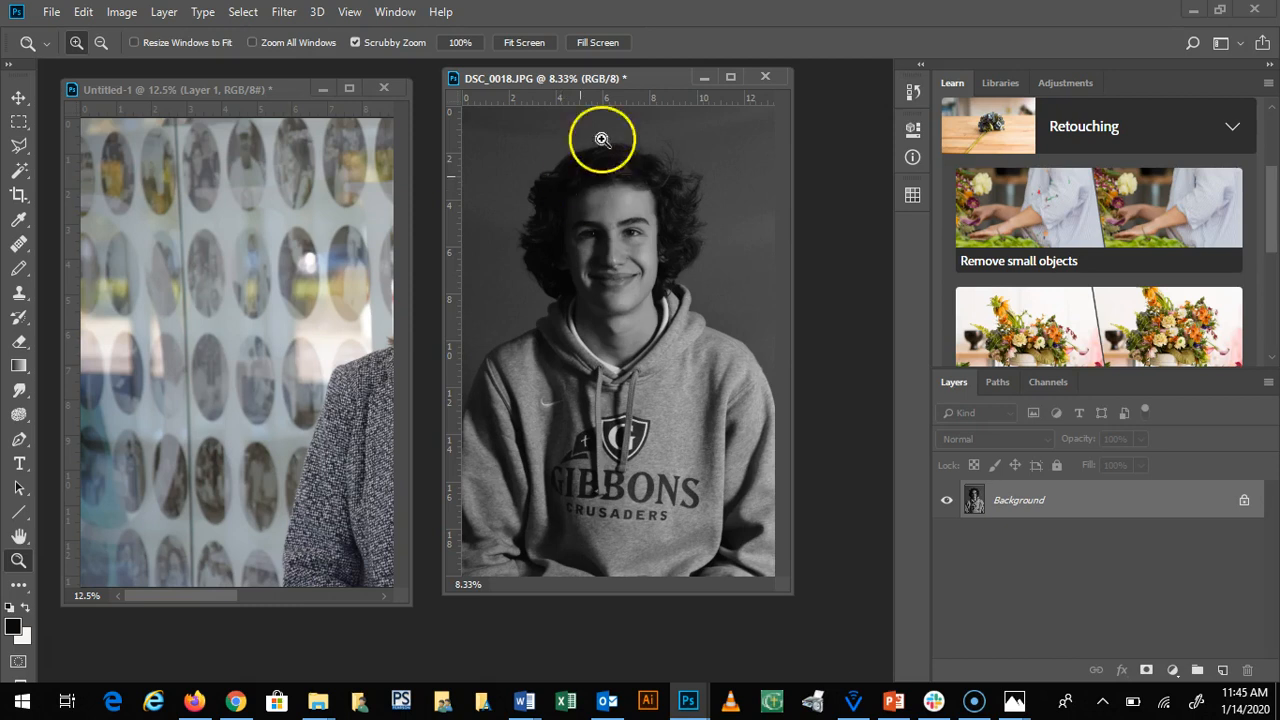
left_click_drag(642, 73, 643, 90)
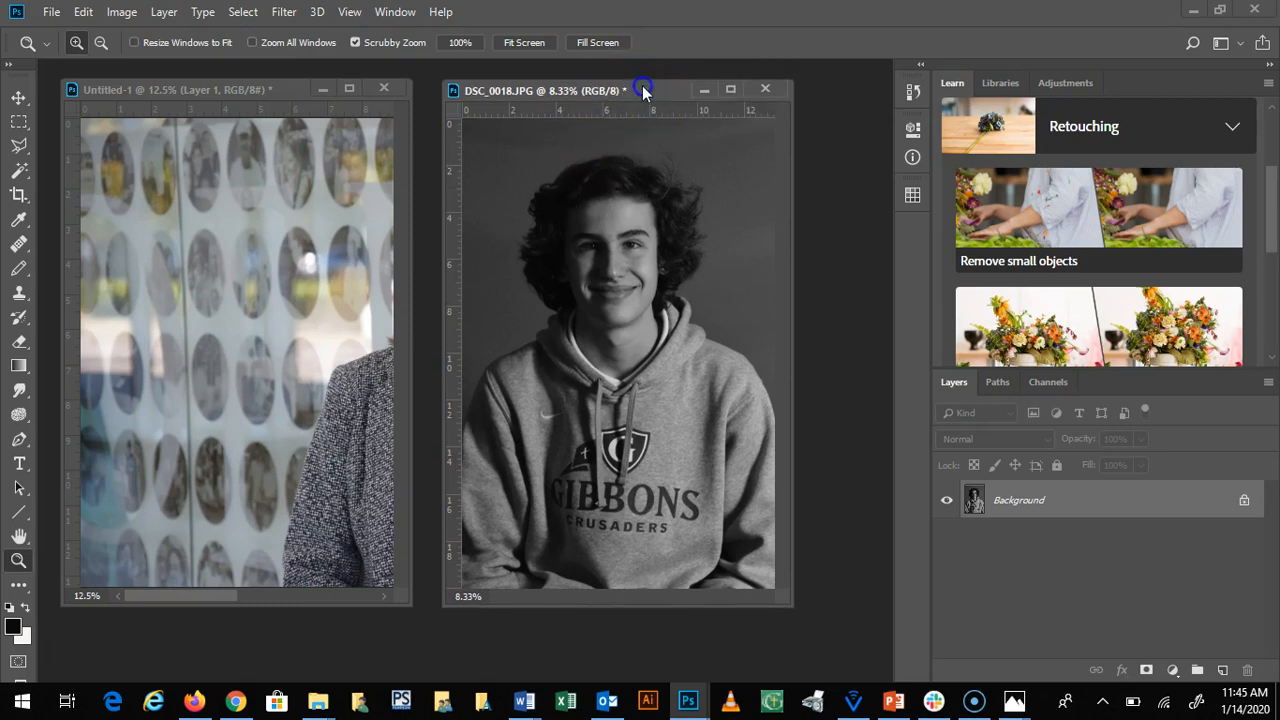
left_click(320, 88)
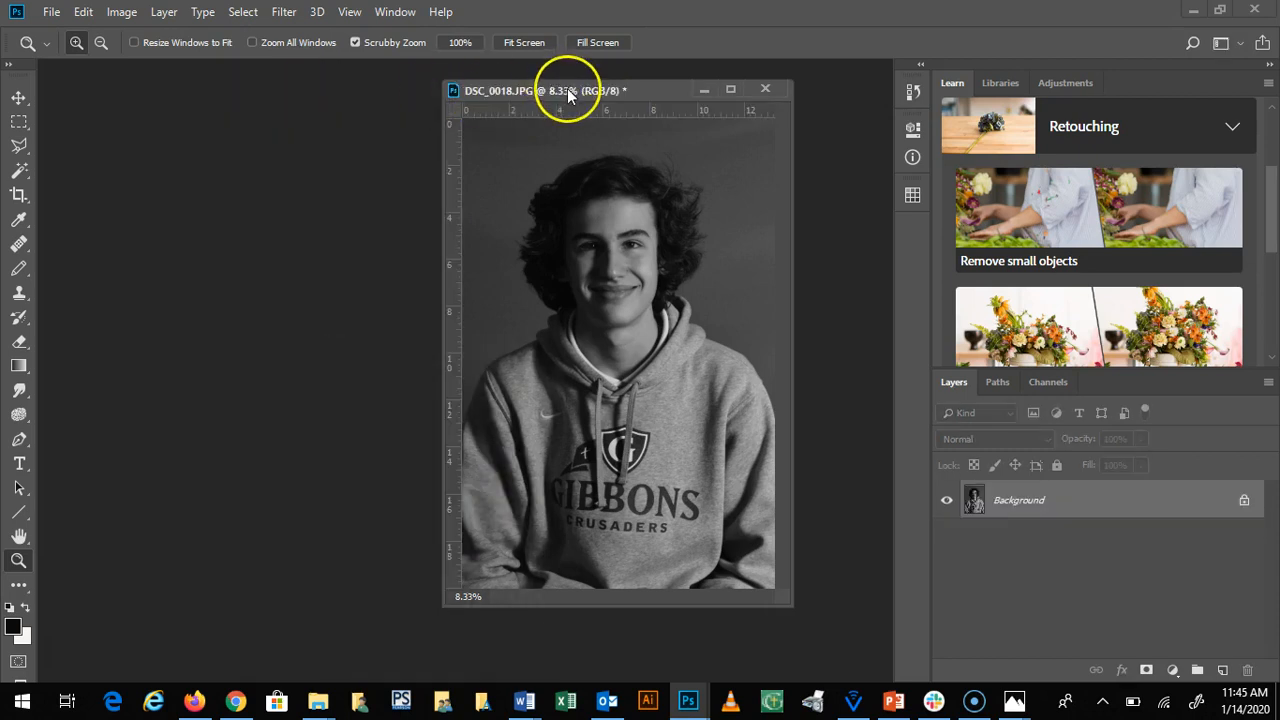
left_click_drag(567, 89, 414, 113)
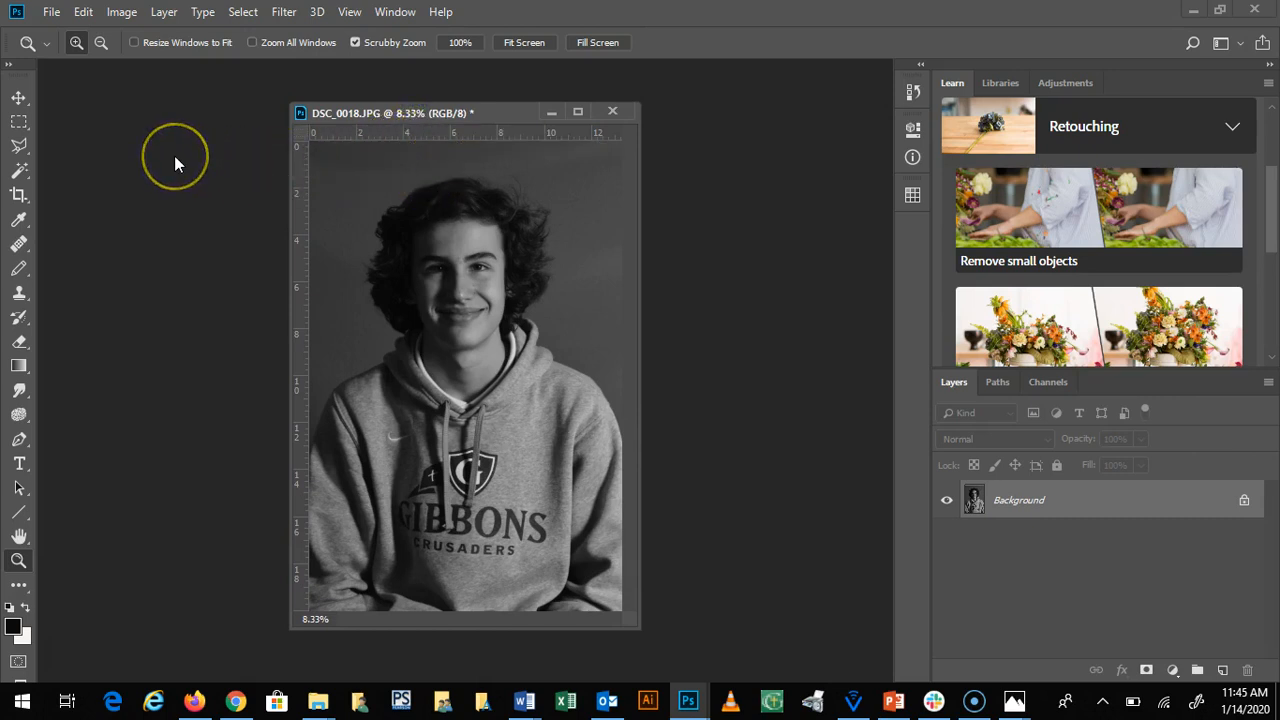
Resize the portrait to a width of 10 inches with proportions linked, keeping the resolution at 300 pixels/inch
left_click(130, 13)
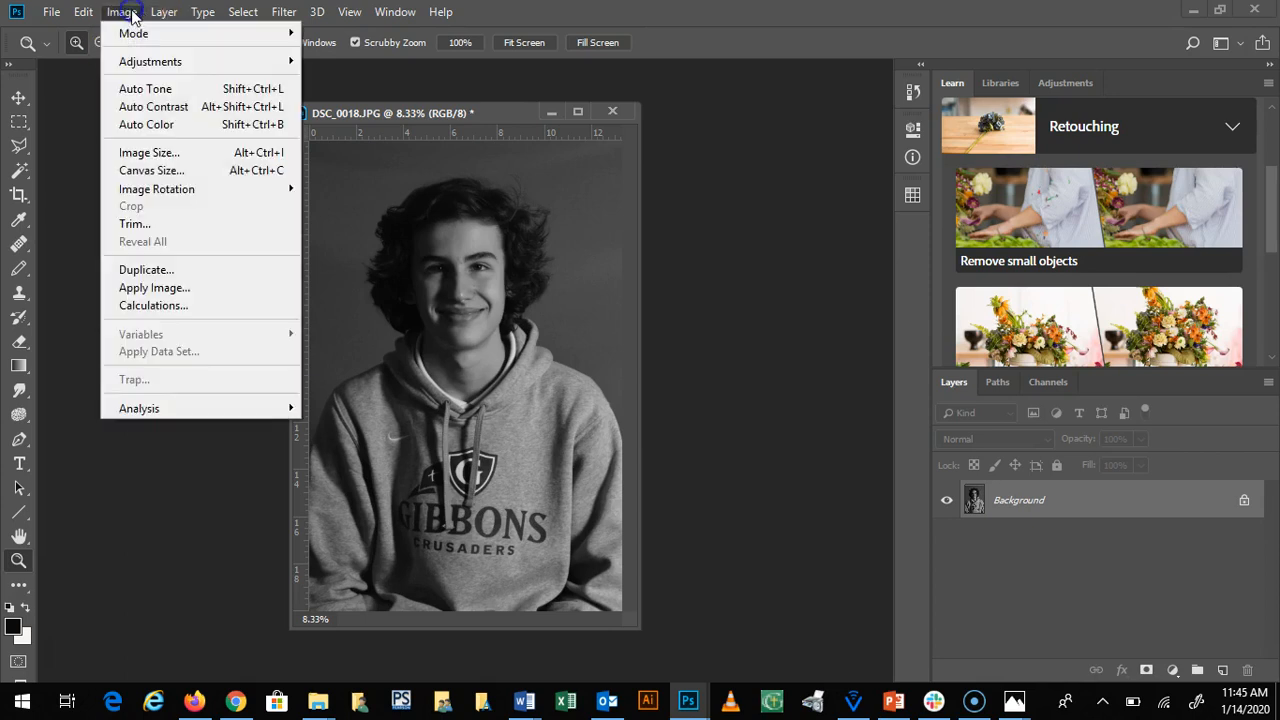
left_click(143, 154)
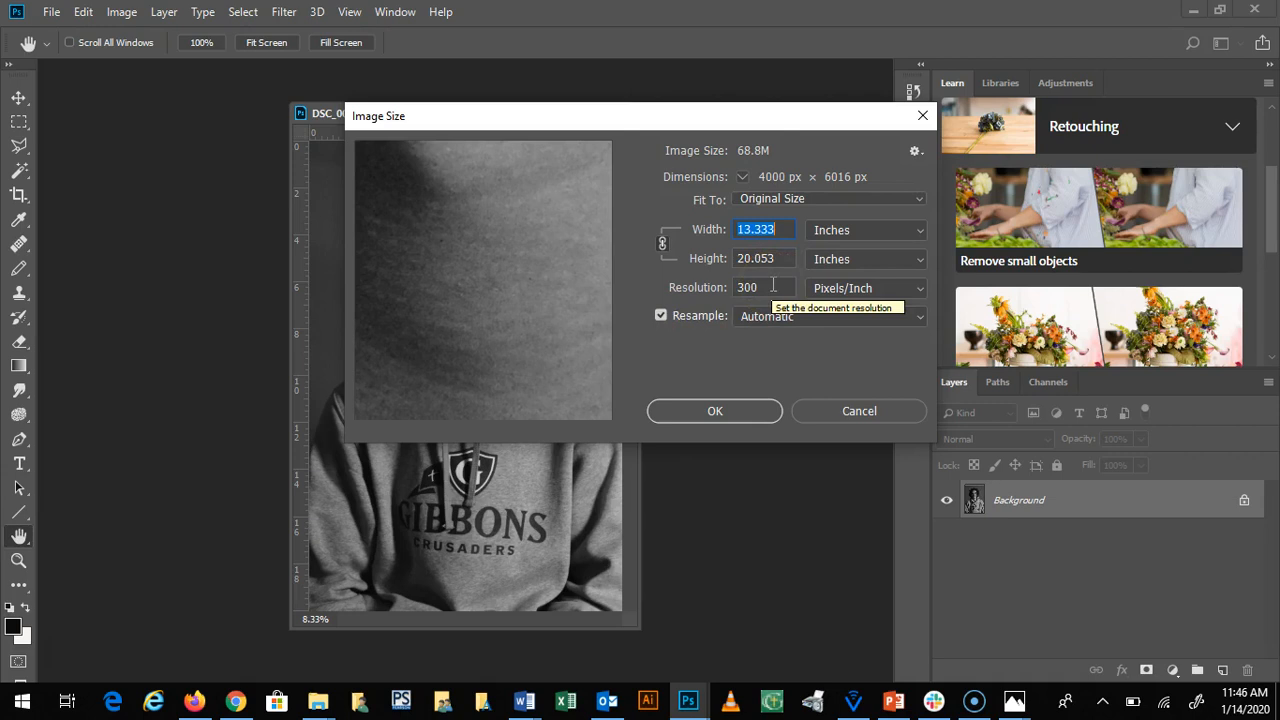
left_click(662, 243)
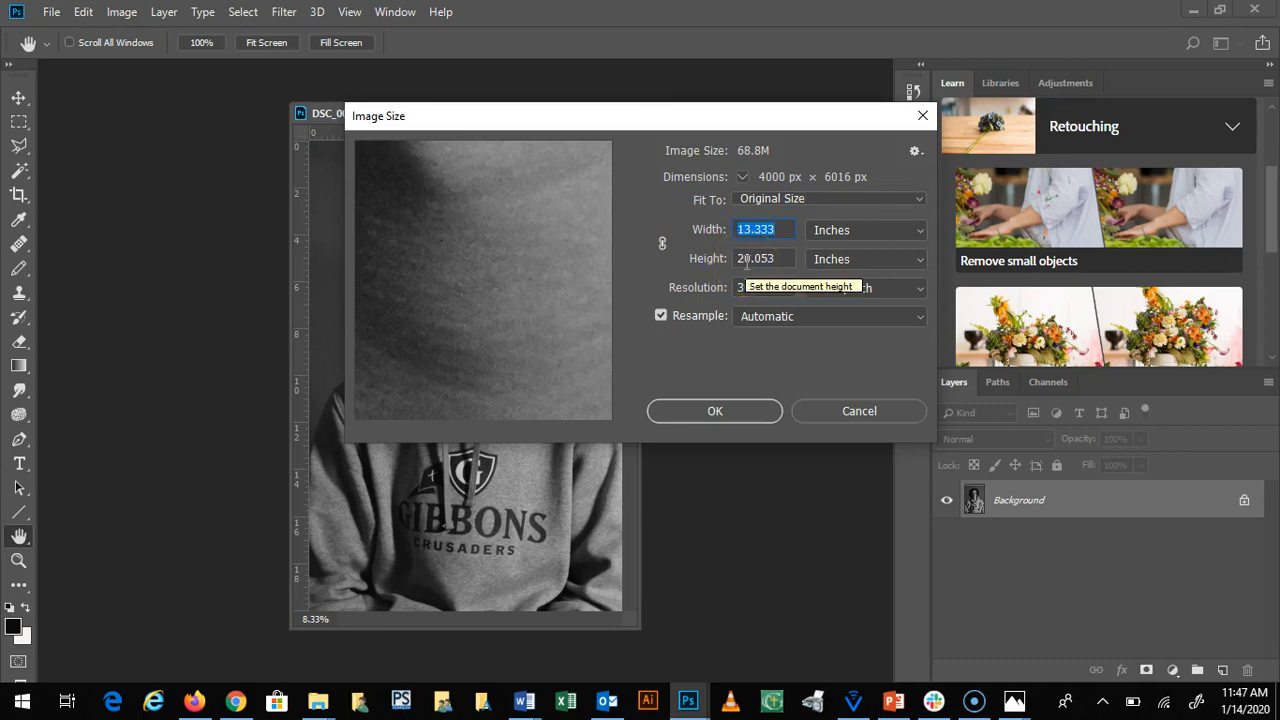
left_click(662, 245)
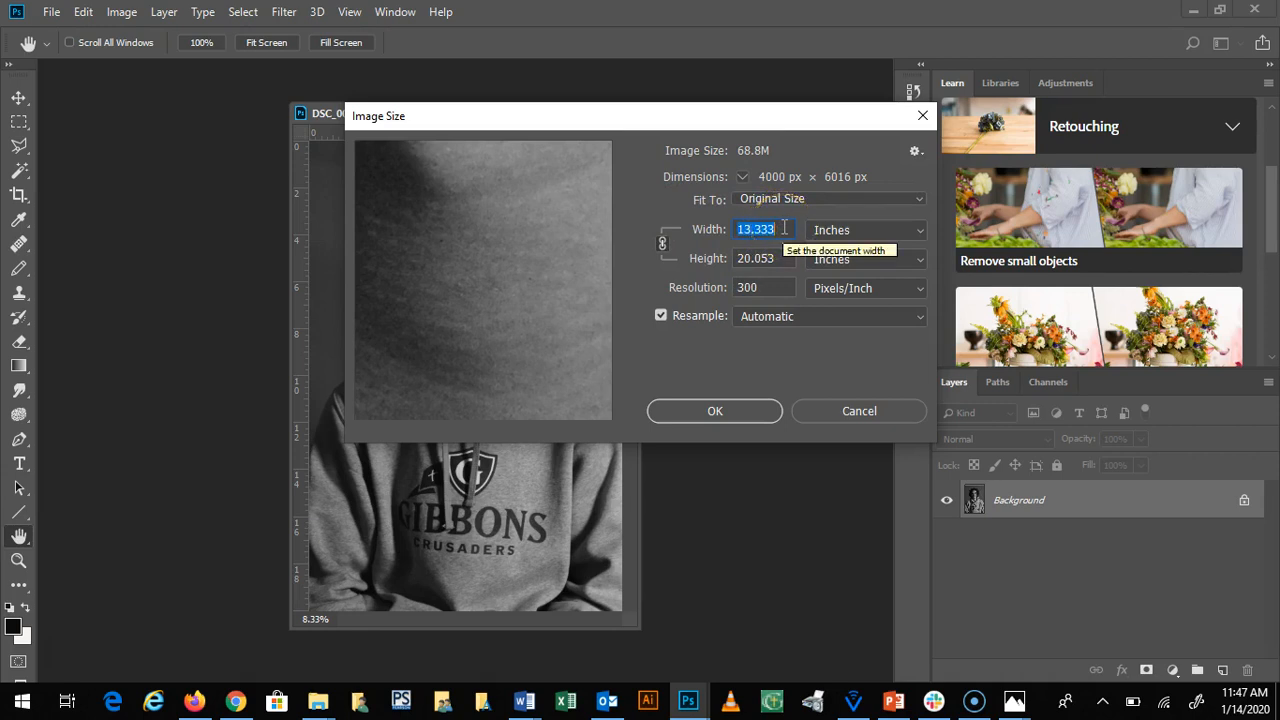
type("10")
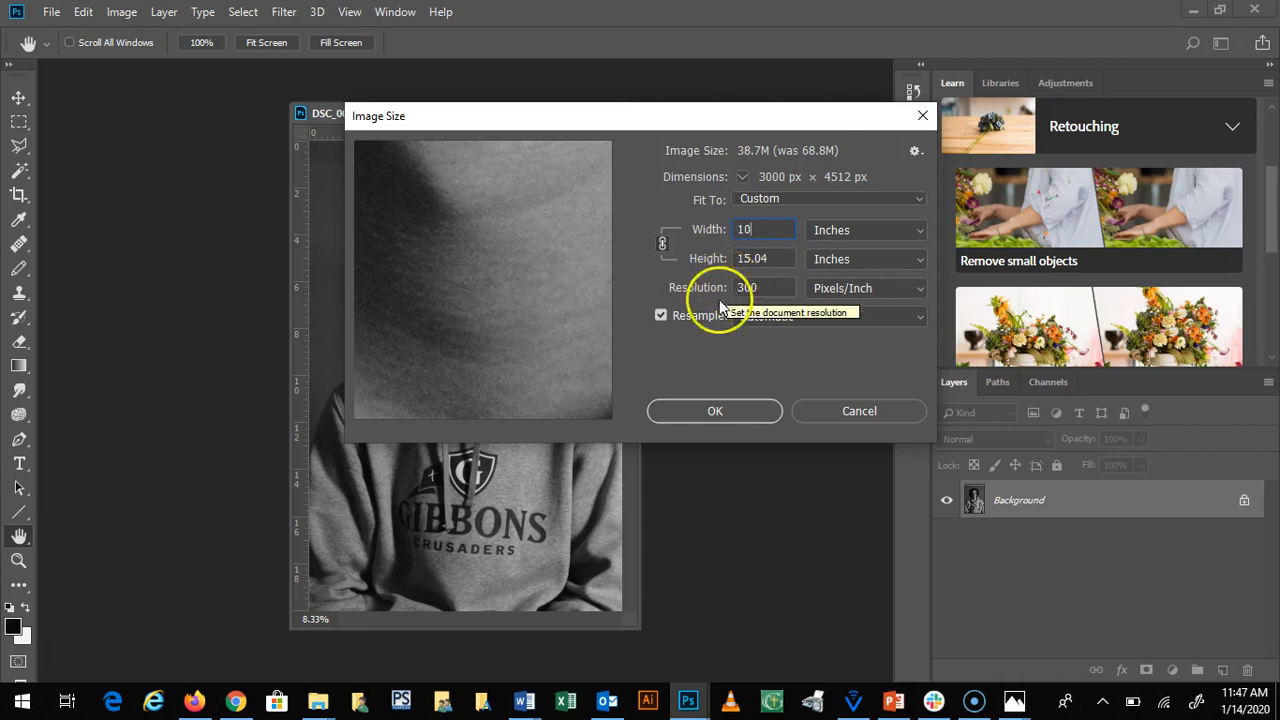
left_click(712, 411)
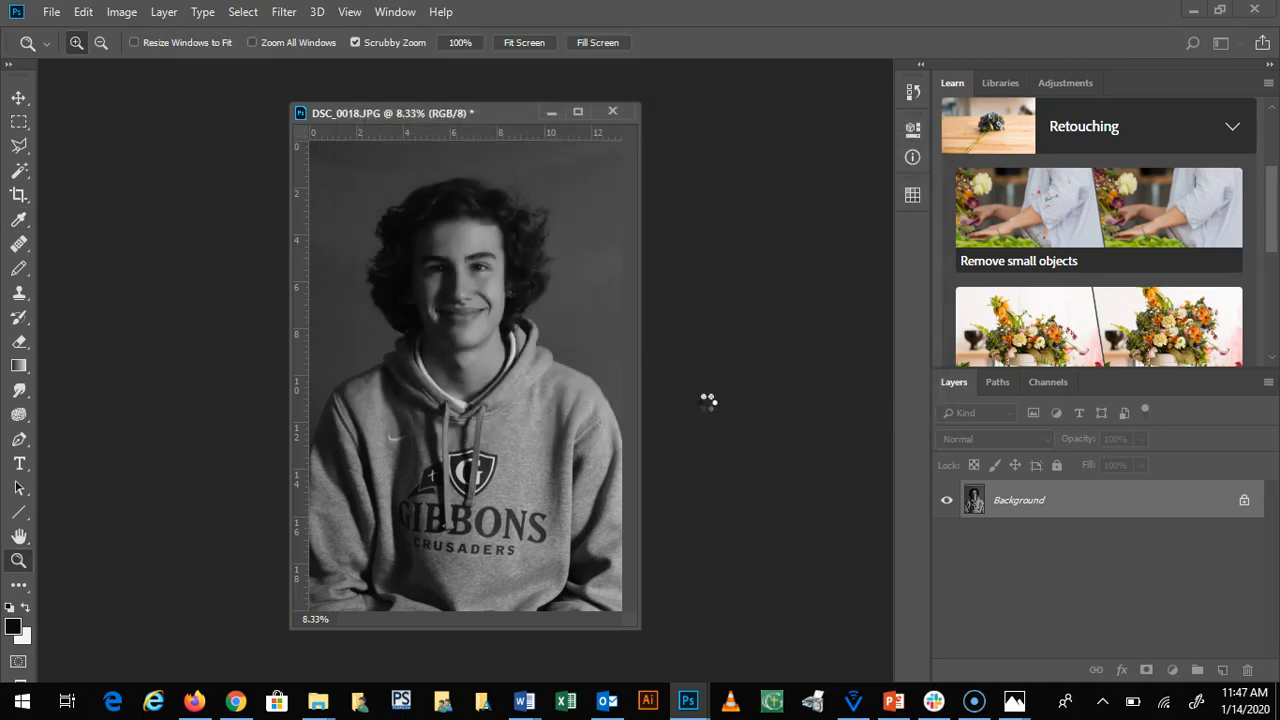
Activate the Rectangular Marquee tool for the resized portrait
left_click_drag(430, 113, 483, 167)
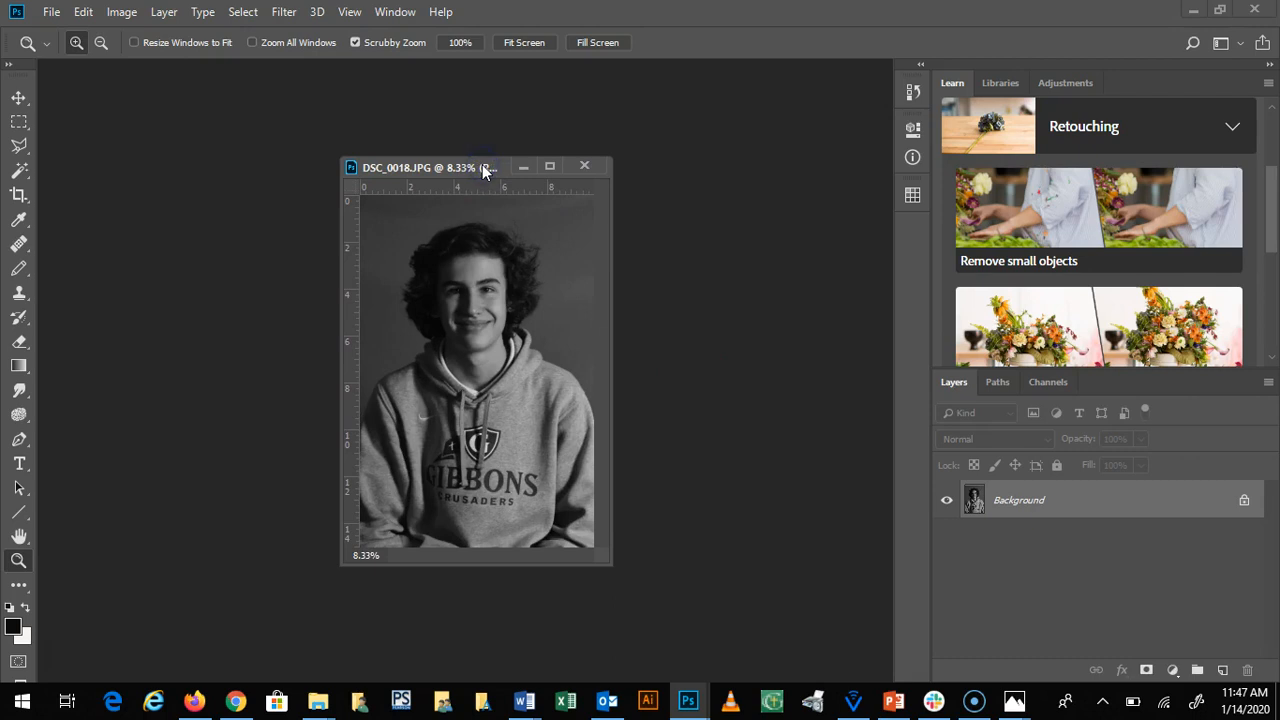
key("ctrl+plus")
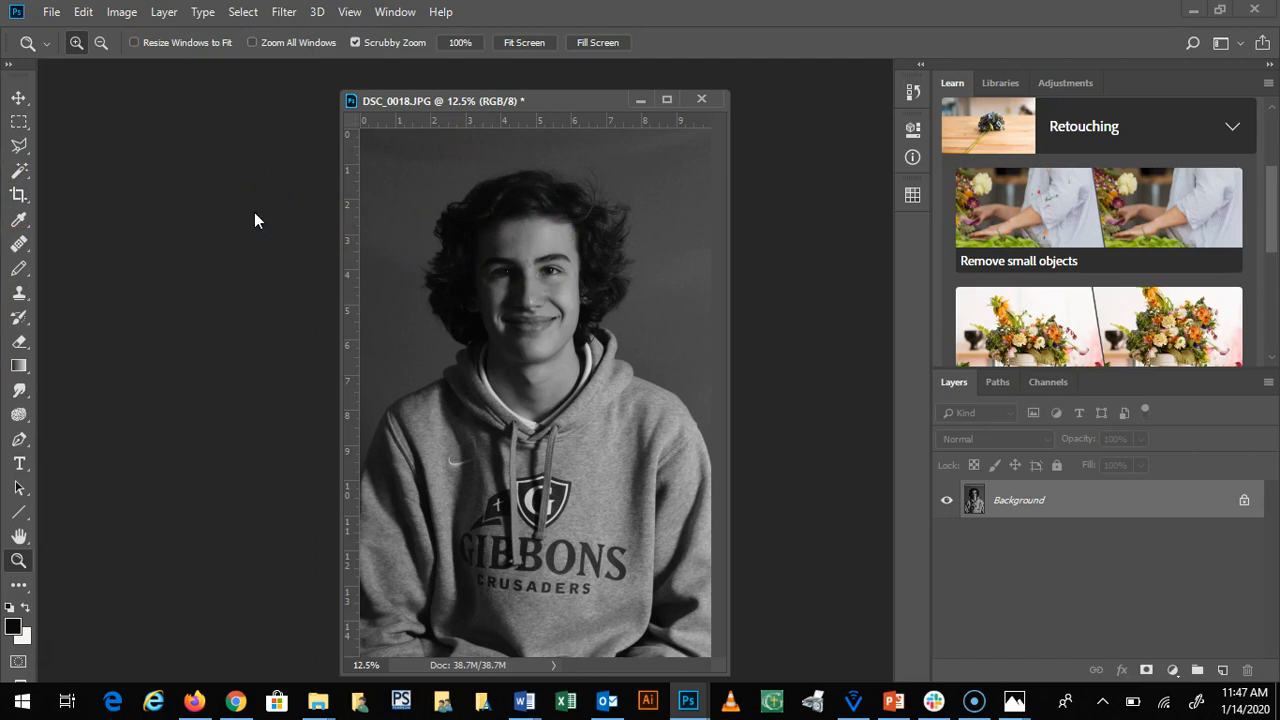
left_click(22, 125)
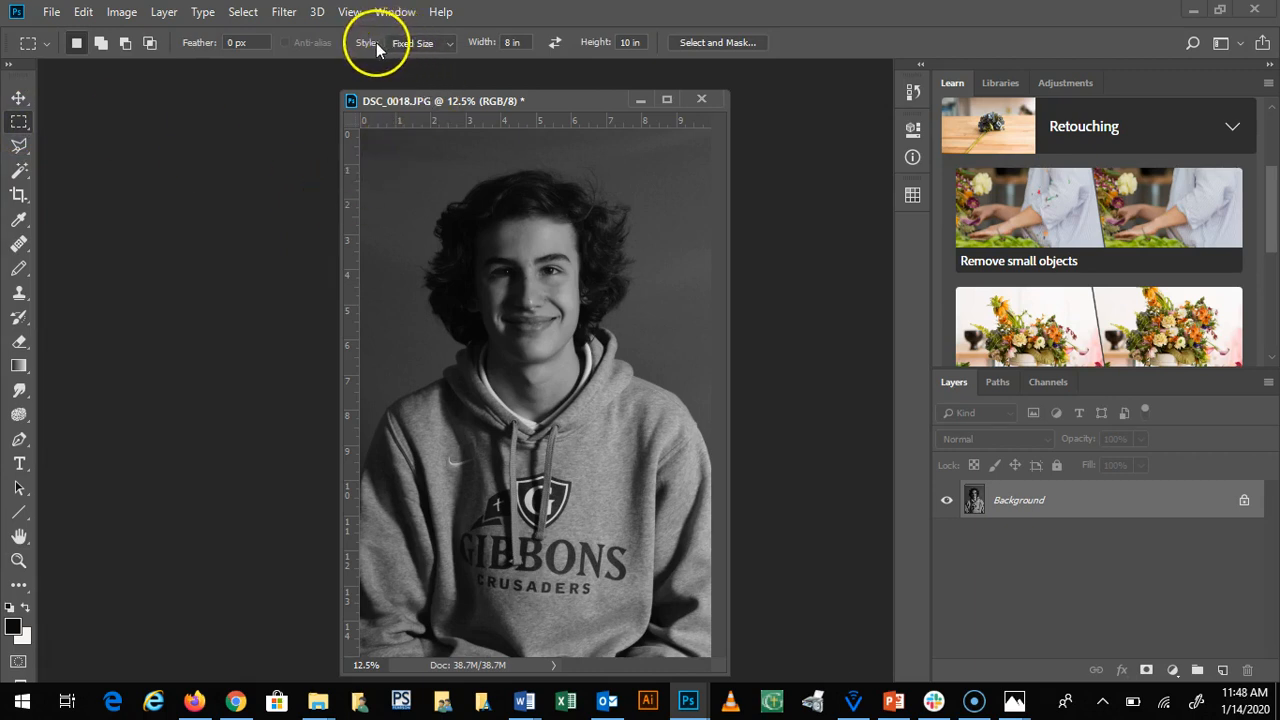
Try a freehand rectangular selection over the portrait with the marquee style set to Normal, and deselect it
left_click(449, 44)
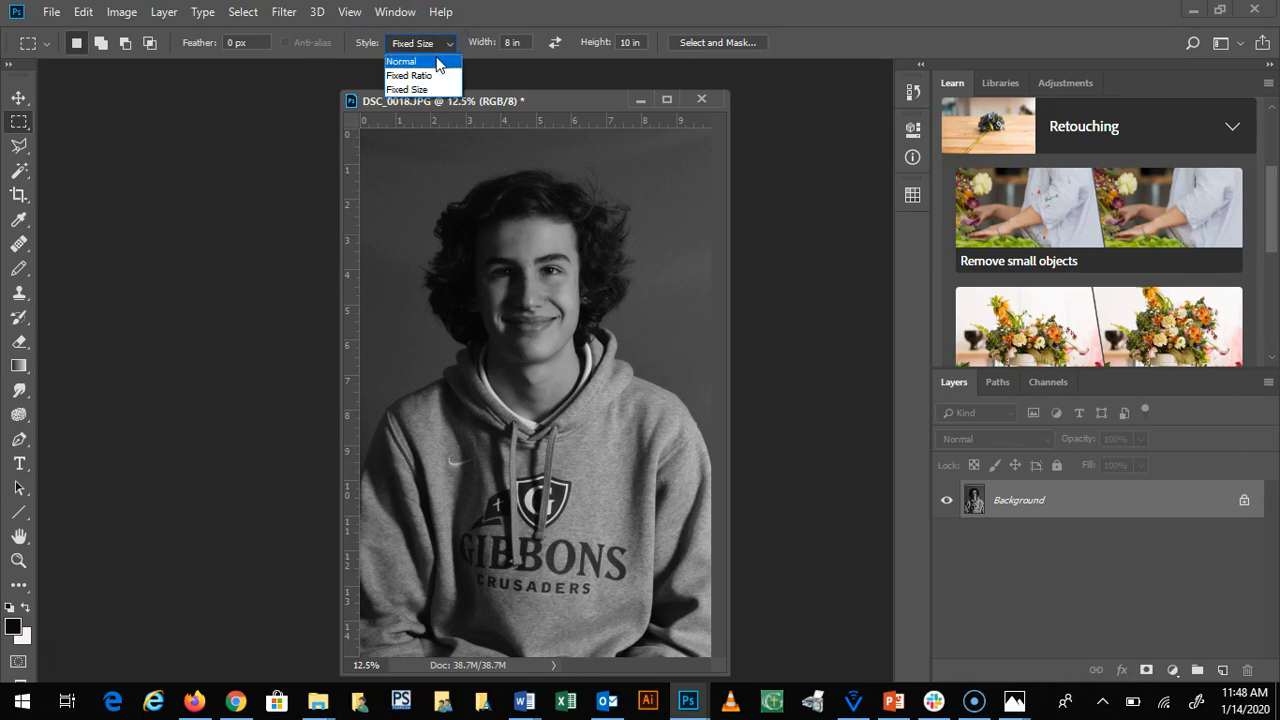
left_click(438, 62)
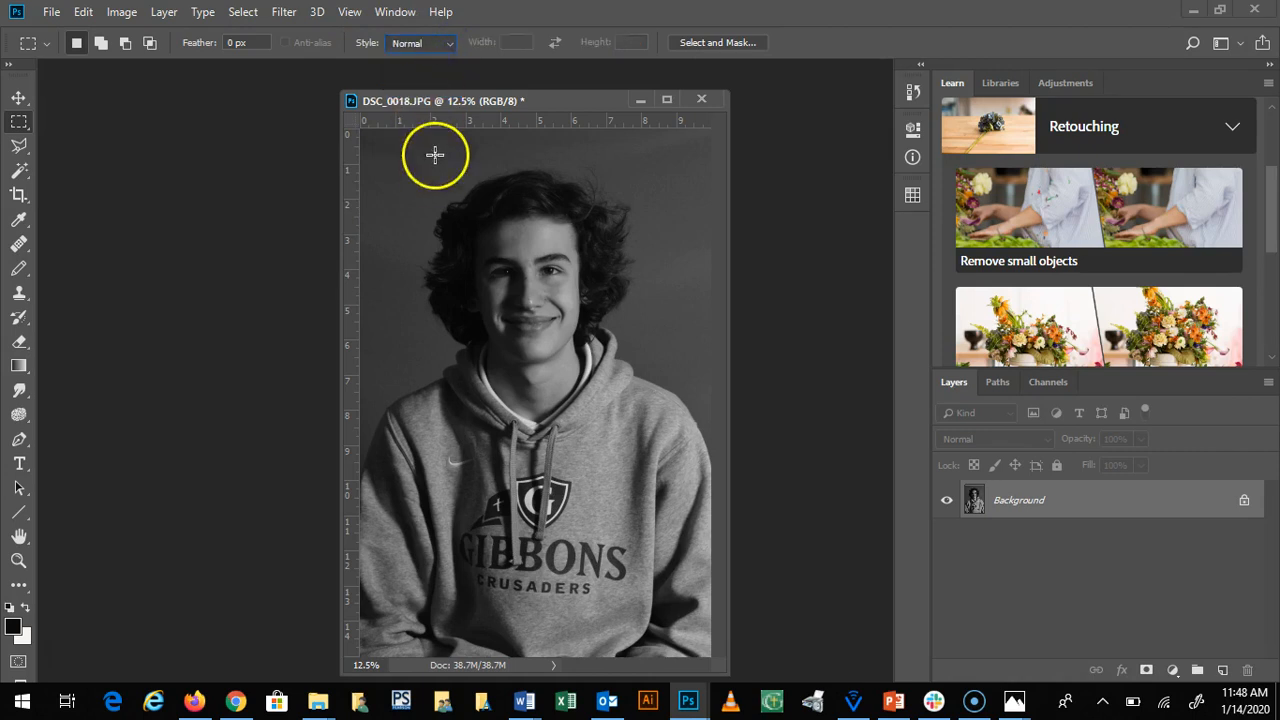
left_click_drag(422, 162, 531, 500)
left_click(612, 402)
Frame the head and shoulders with a Fixed Size marquee of 8 in by 10 in and crop the image to it
left_click(449, 44)
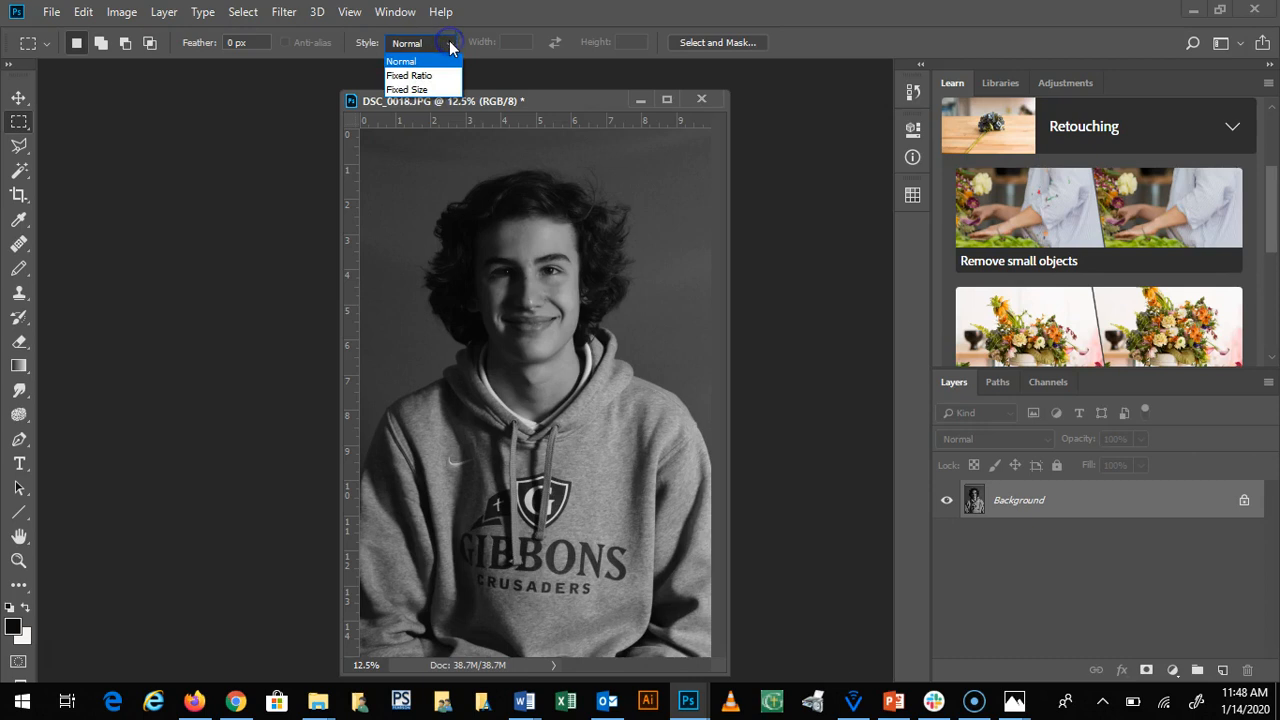
left_click(432, 90)
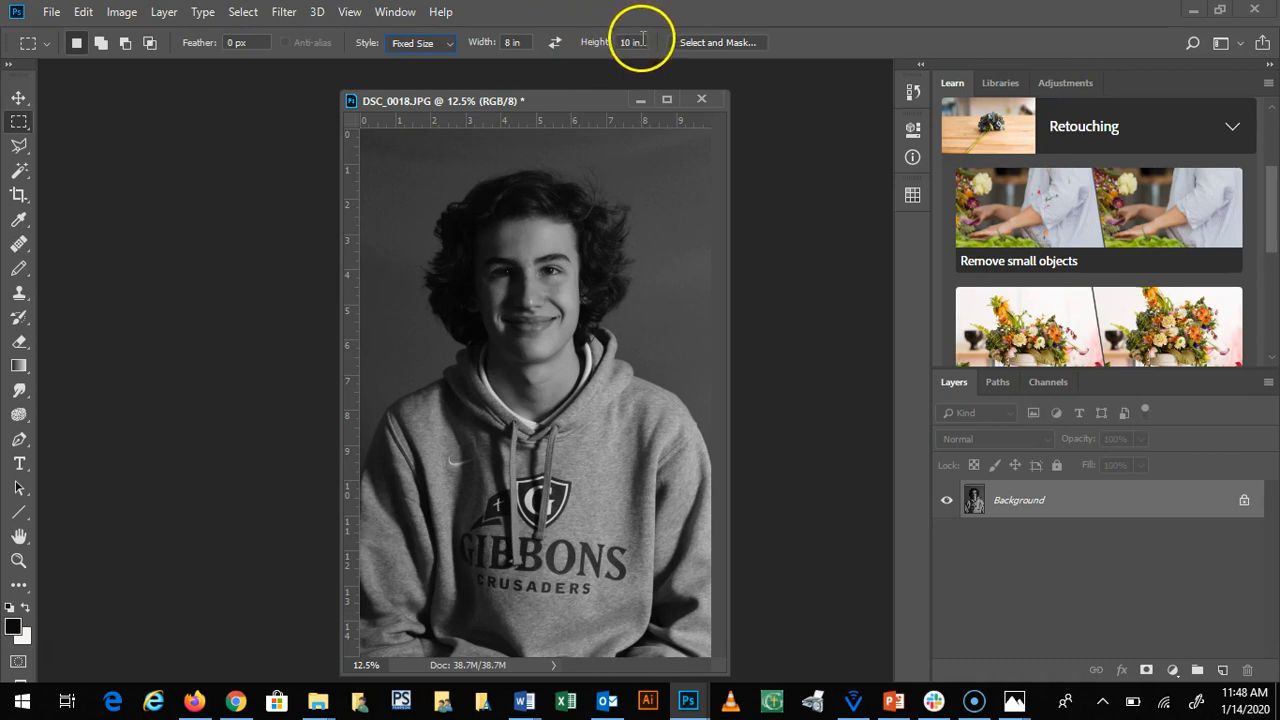
left_click(514, 208)
left_click_drag(551, 277, 506, 215)
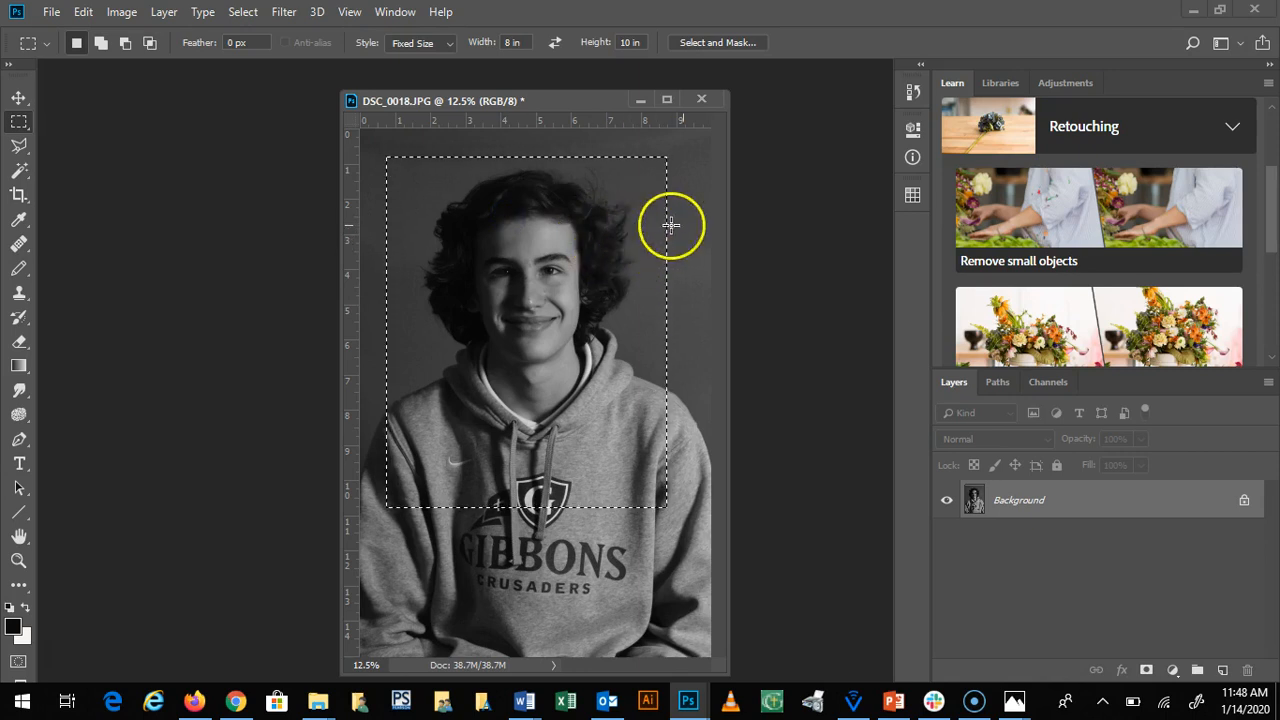
left_click_drag(651, 206, 693, 197)
left_click_drag(620, 163, 491, 143)
left_click(406, 168)
left_click_drag(463, 199, 440, 185)
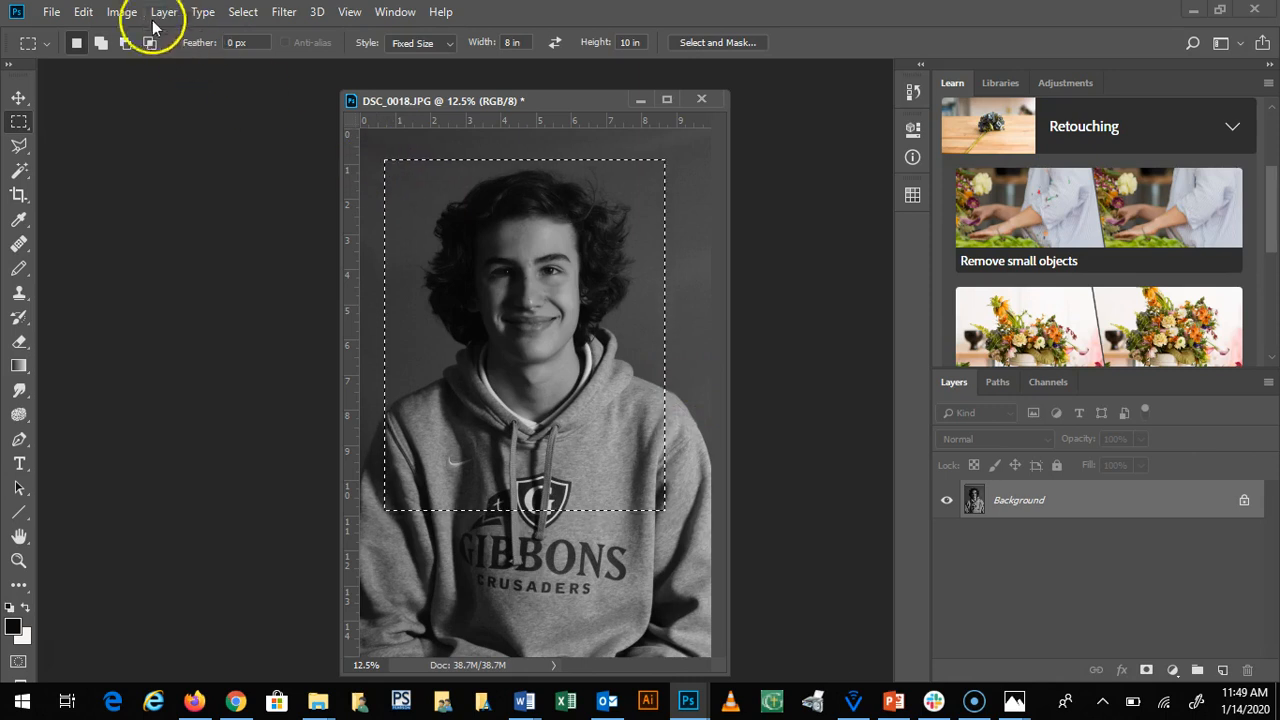
left_click(122, 12)
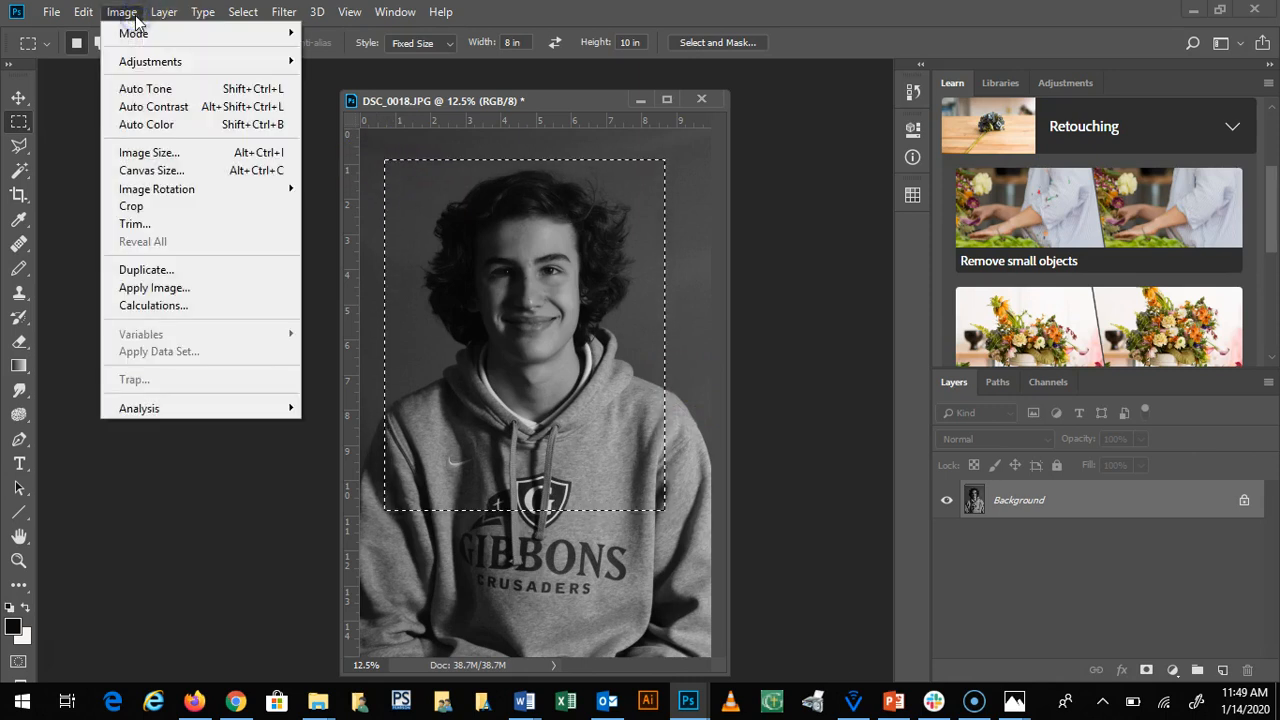
left_click(145, 206)
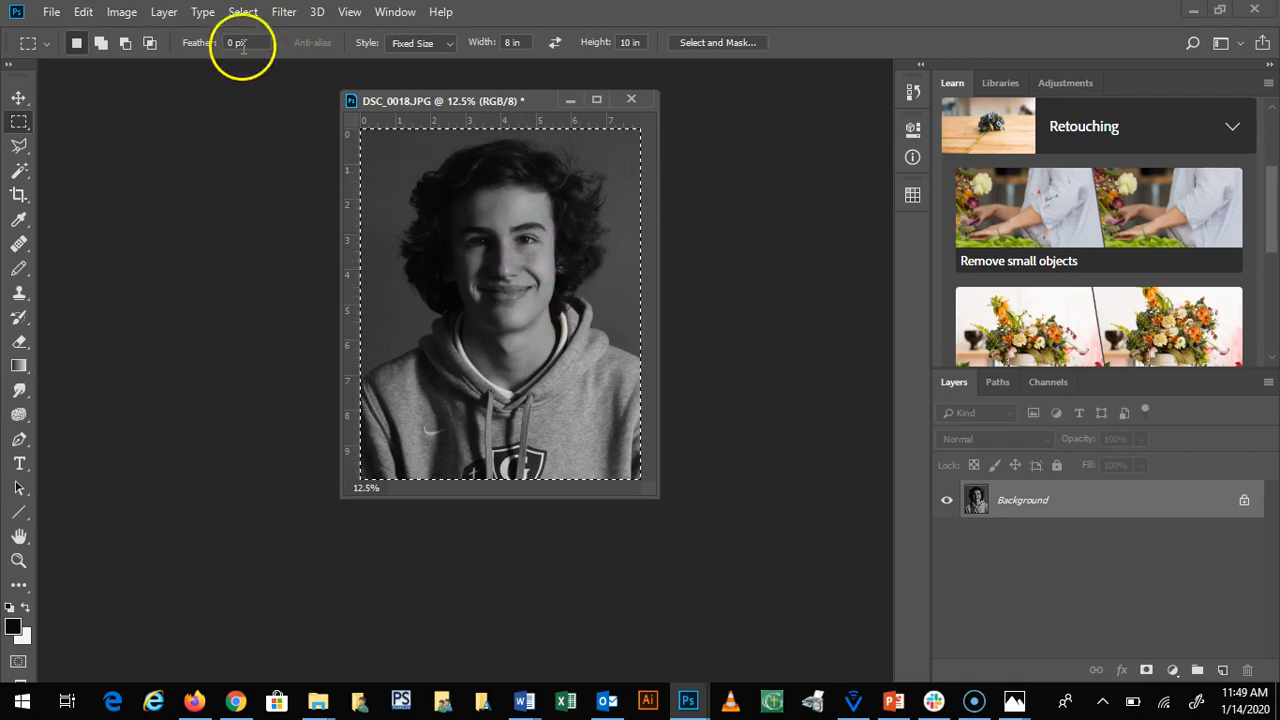
Check the cropped portrait's dimensions in Image Size and clear the selection
left_click(125, 13)
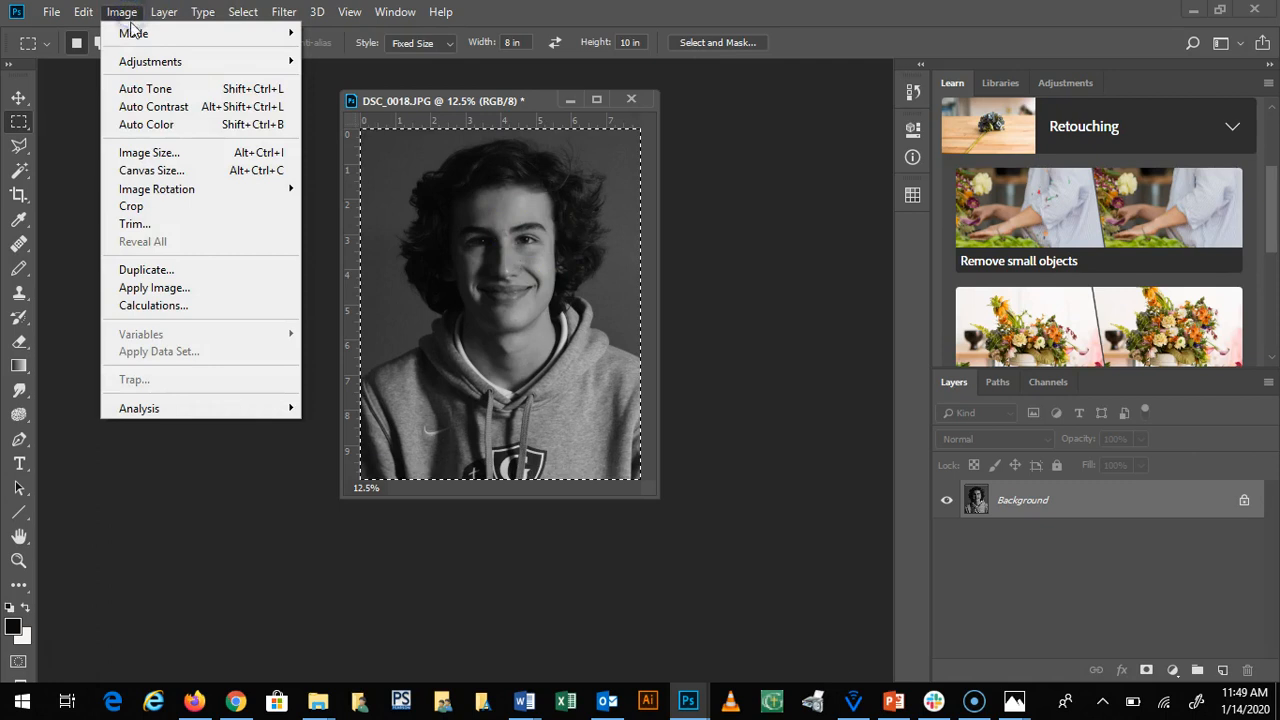
left_click(152, 152)
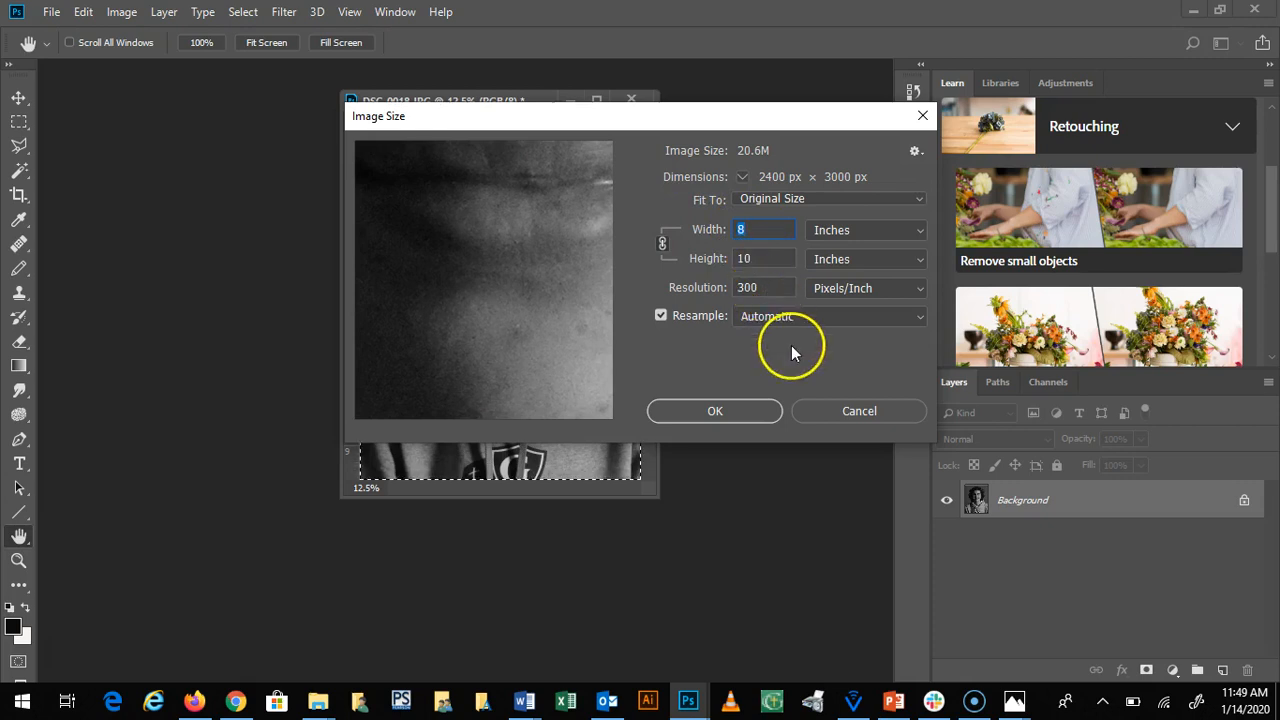
left_click(738, 411)
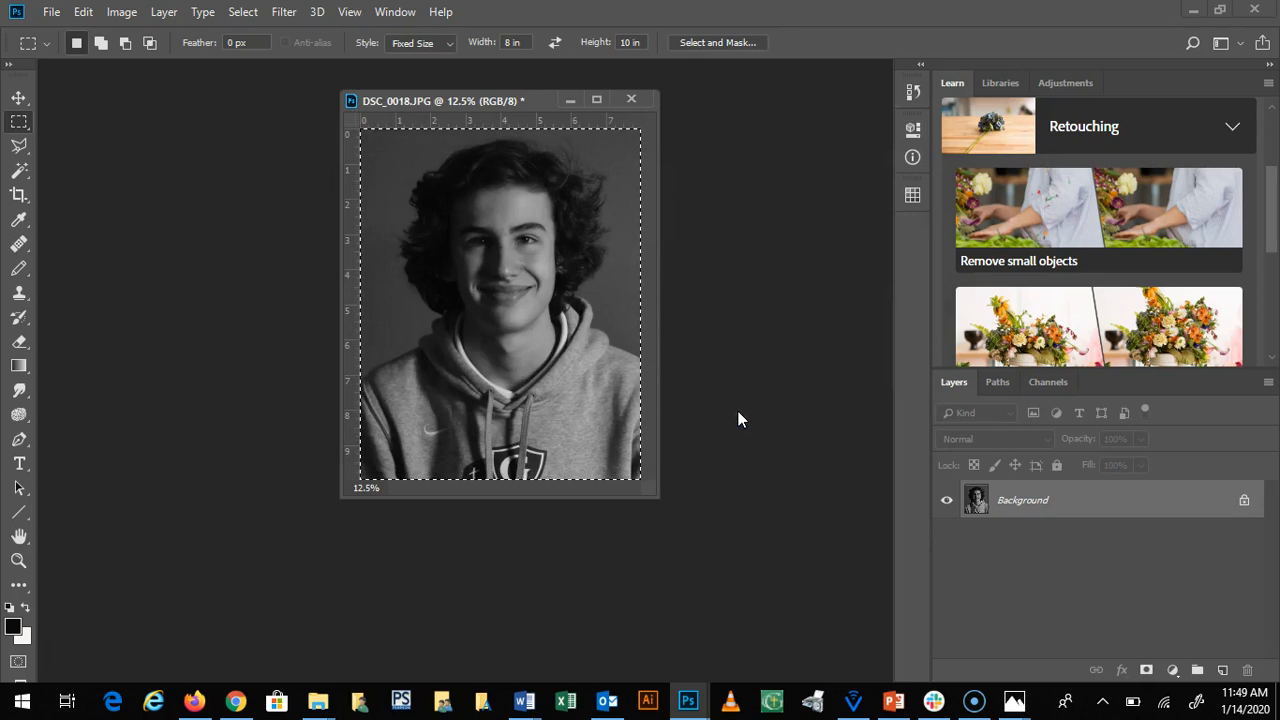
key("ctrl+d")
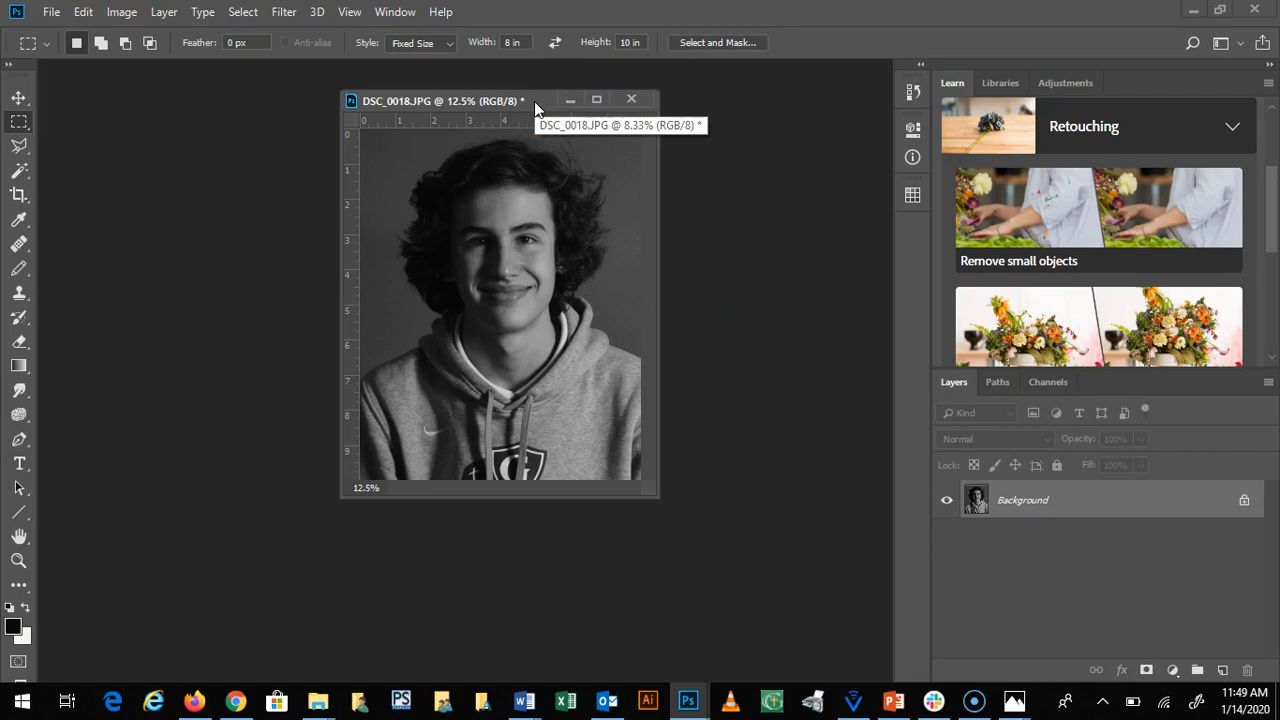
Examine the cropped portrait at several magnifications, finishing with a close view of the face at 50%
key("ctrl+plus")
left_click_drag(593, 100, 551, 102)
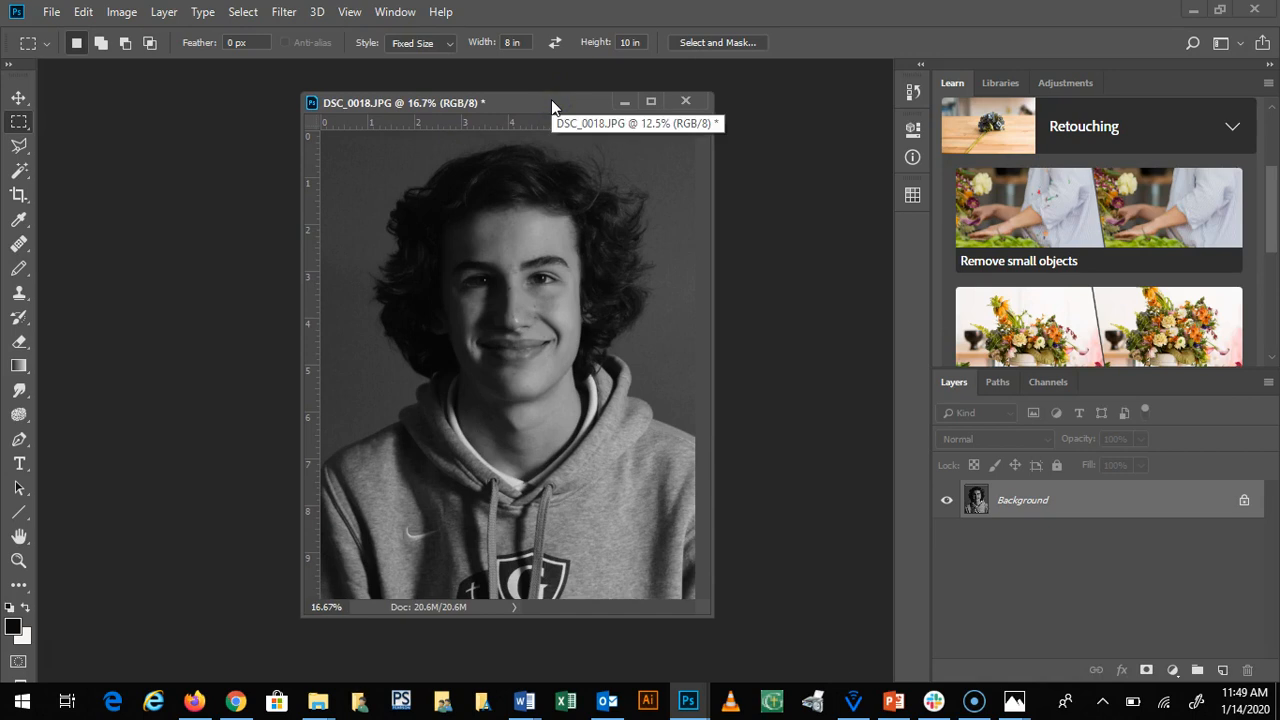
key("ctrl+minus")
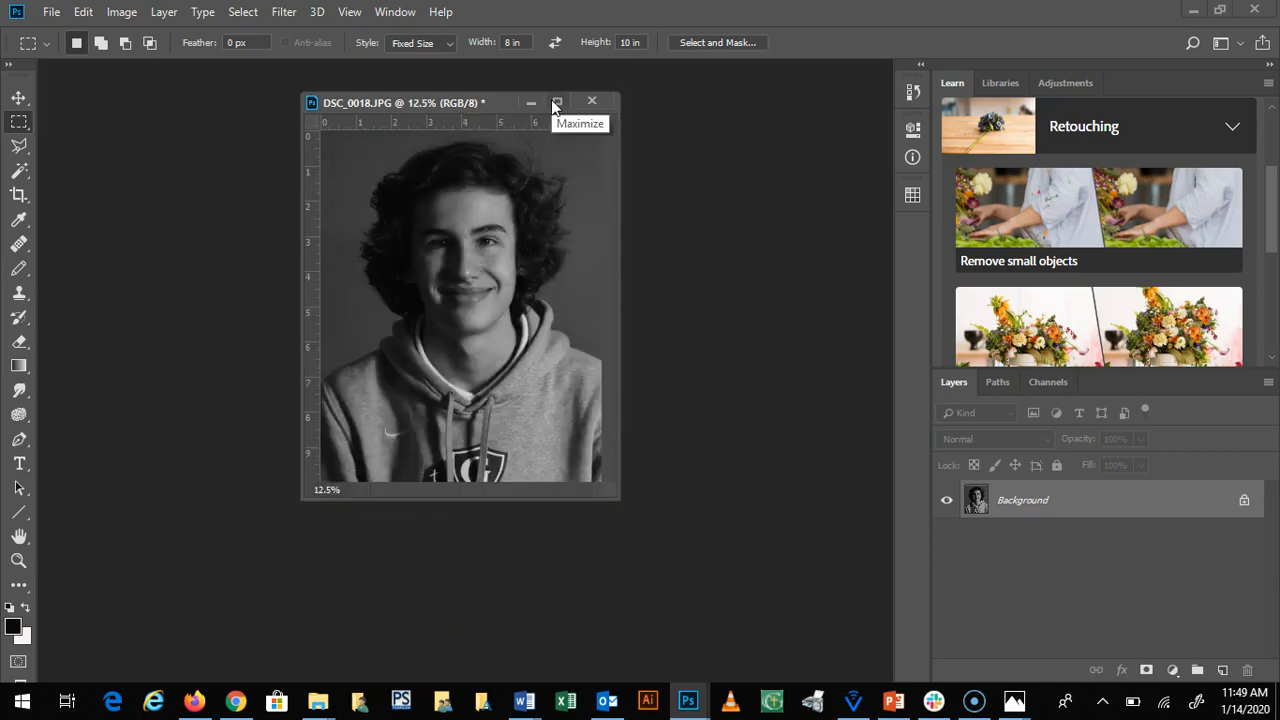
key("ctrl+minus")
key("ctrl+minus")
key("ctrl+plus")
key("ctrl+plus")
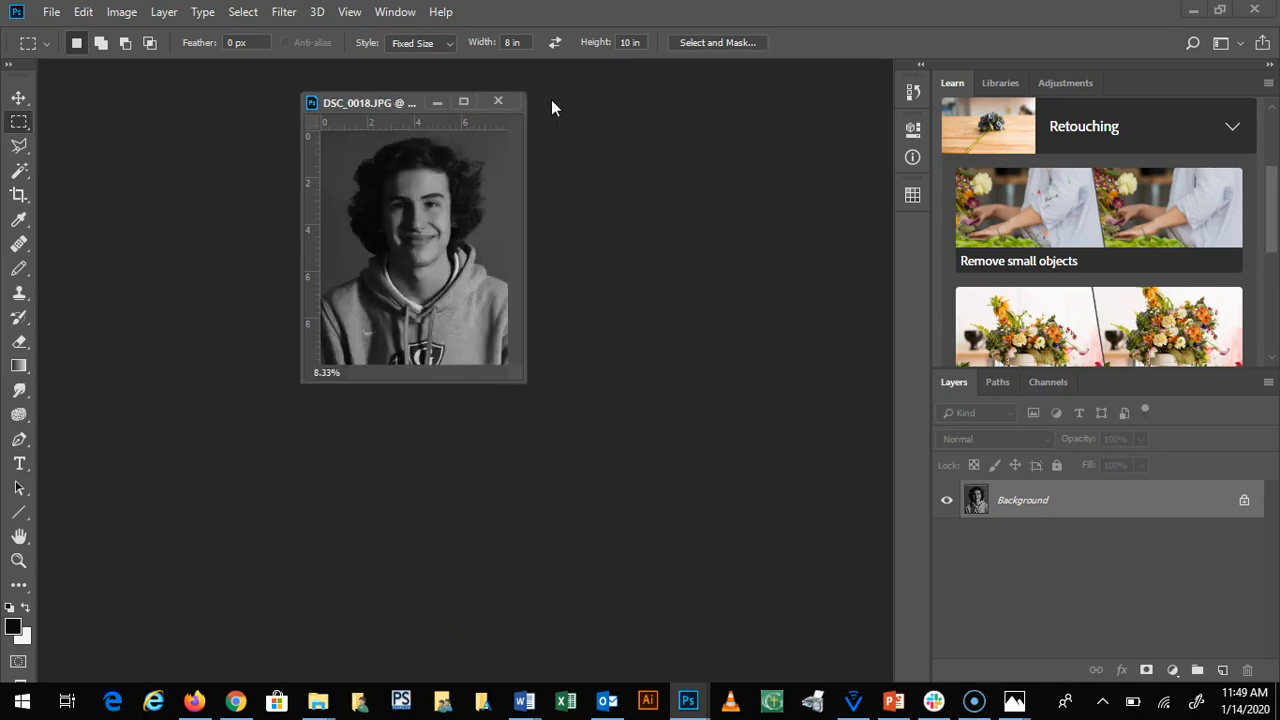
key("ctrl+plus")
key("ctrl+minus")
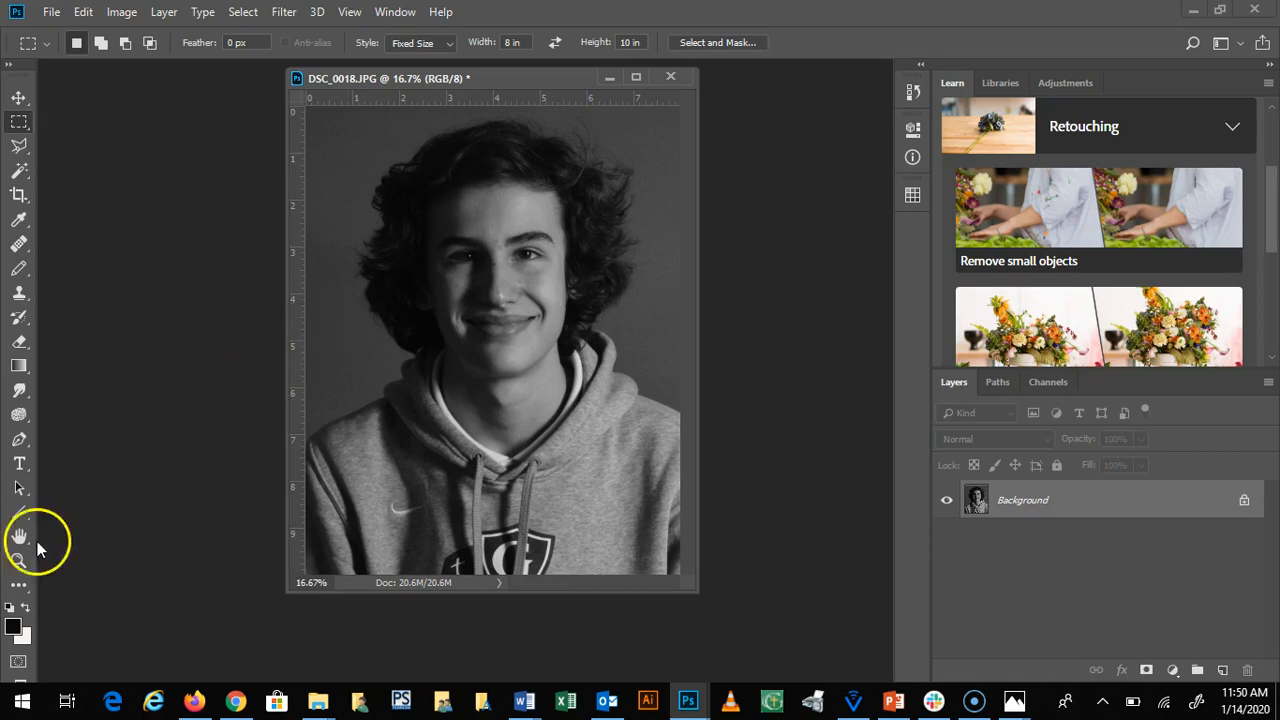
left_click(18, 560)
left_click_drag(495, 287, 493, 287)
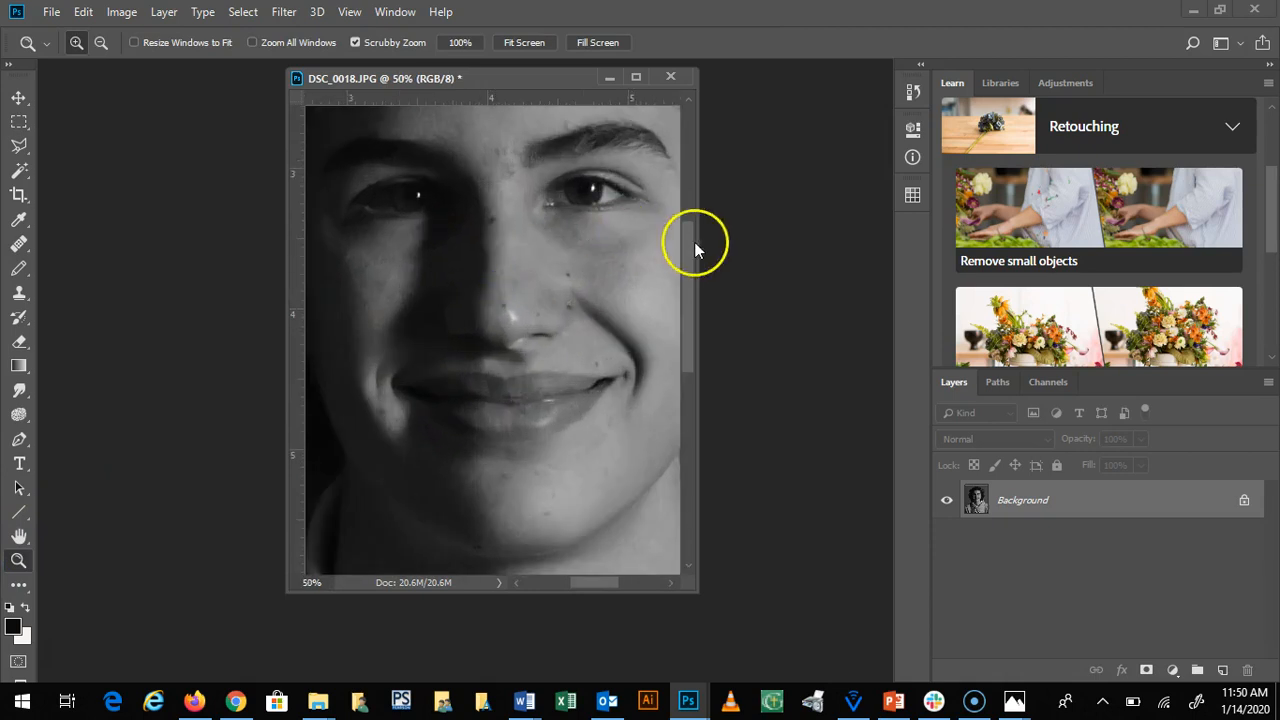
Try a Levels adjustment on the portrait with the white input level lowered to 187 and the black input level at 0
left_click_drag(688, 243, 687, 178)
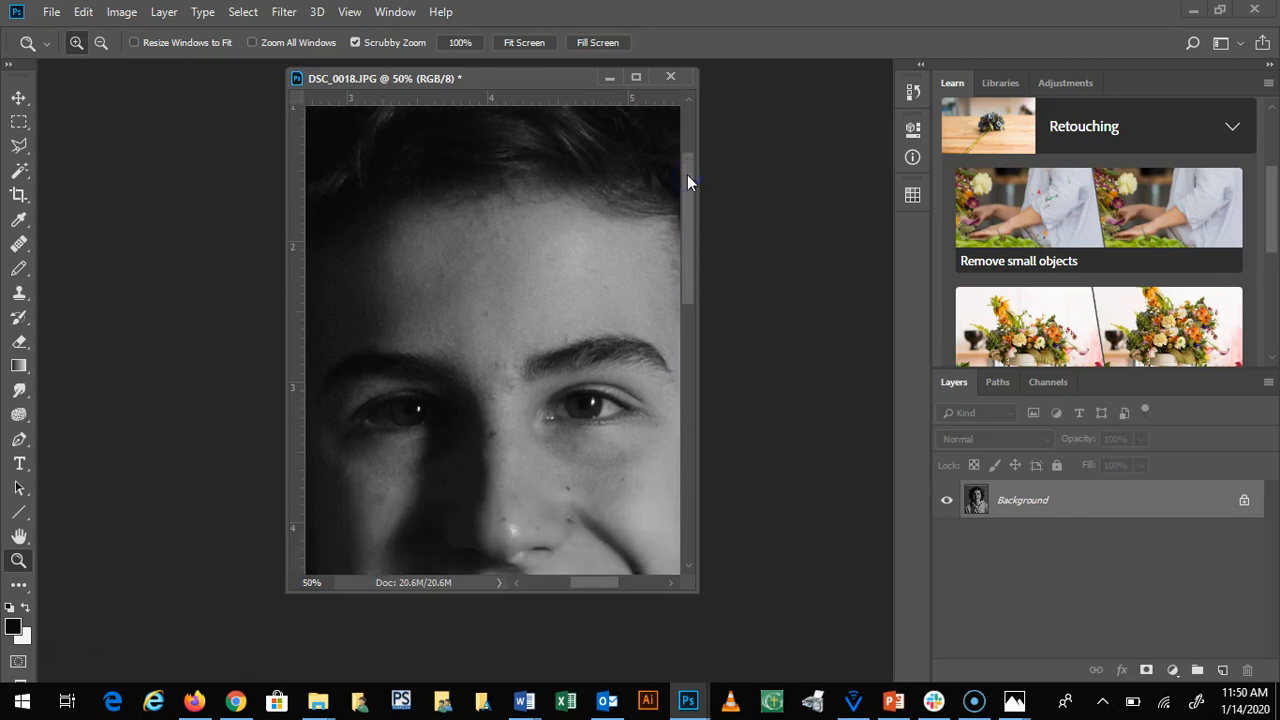
left_click(121, 14)
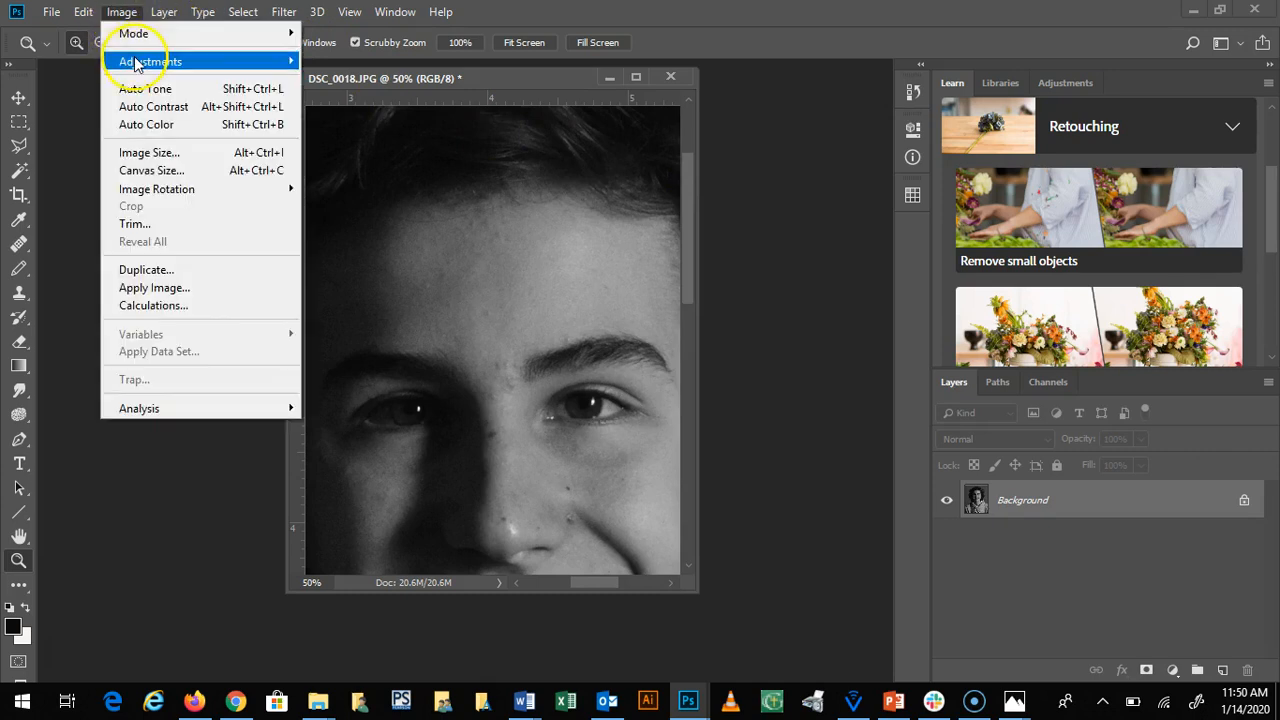
mouse_move(143, 61)
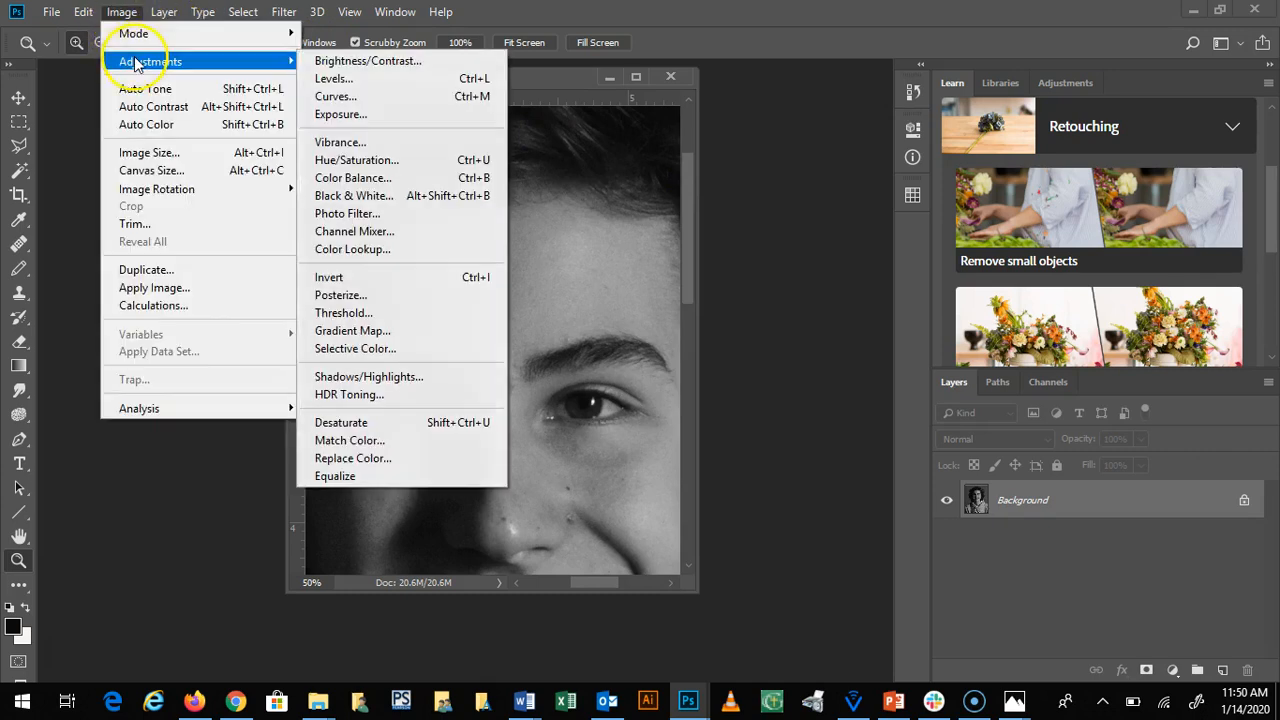
left_click(333, 79)
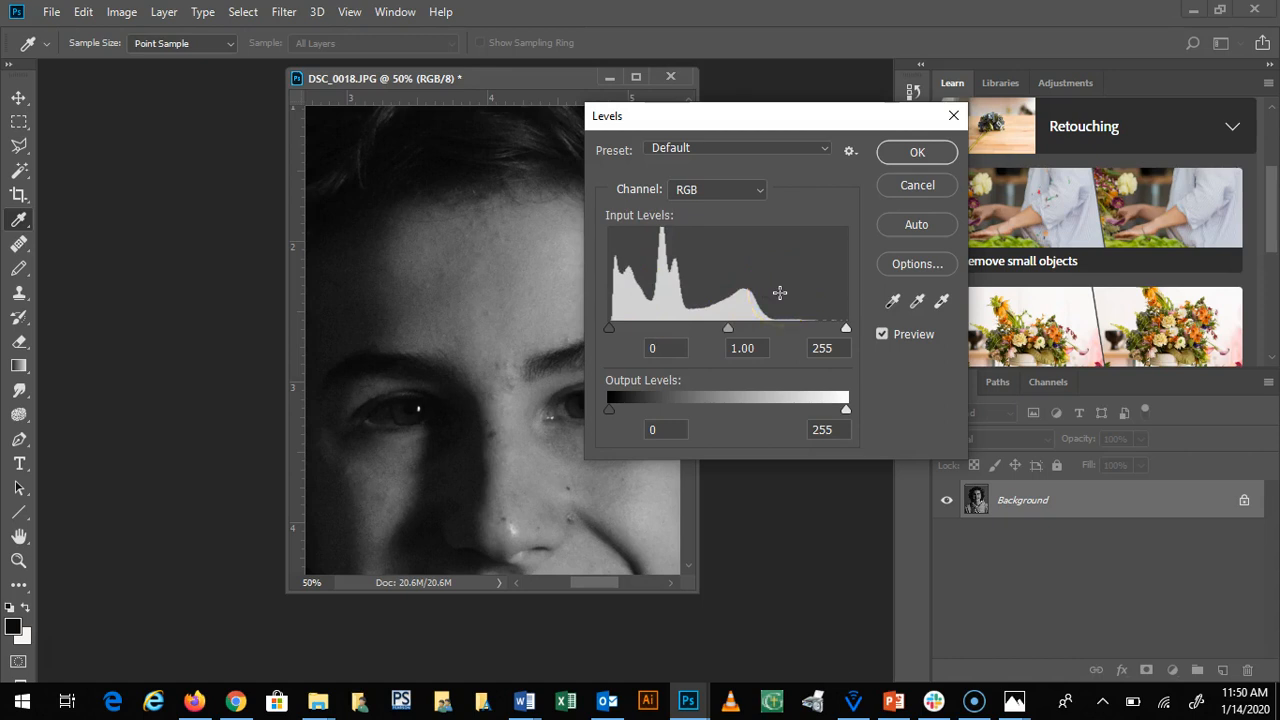
left_click(848, 332)
left_click_drag(845, 327, 844, 328)
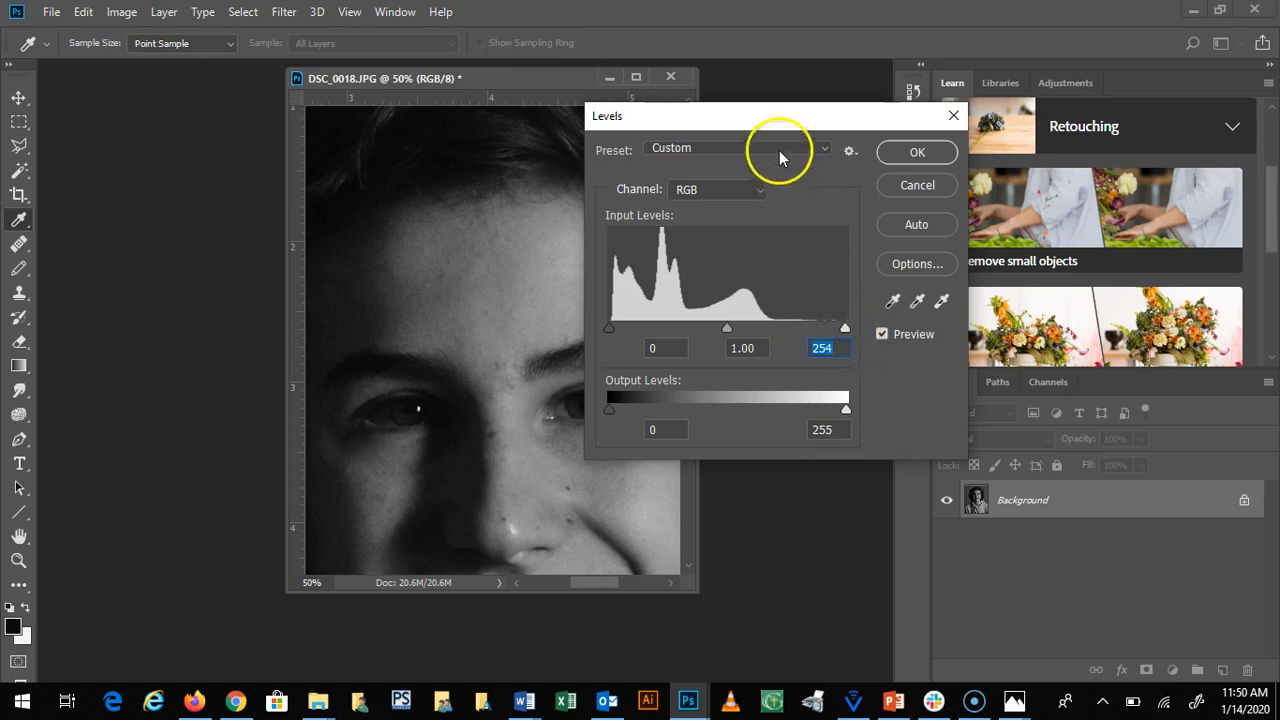
left_click_drag(790, 121, 883, 125)
mouse_move(941, 336)
left_mouse_down()
mouse_move(741, 338)
mouse_move(930, 334)
left_mouse_up()
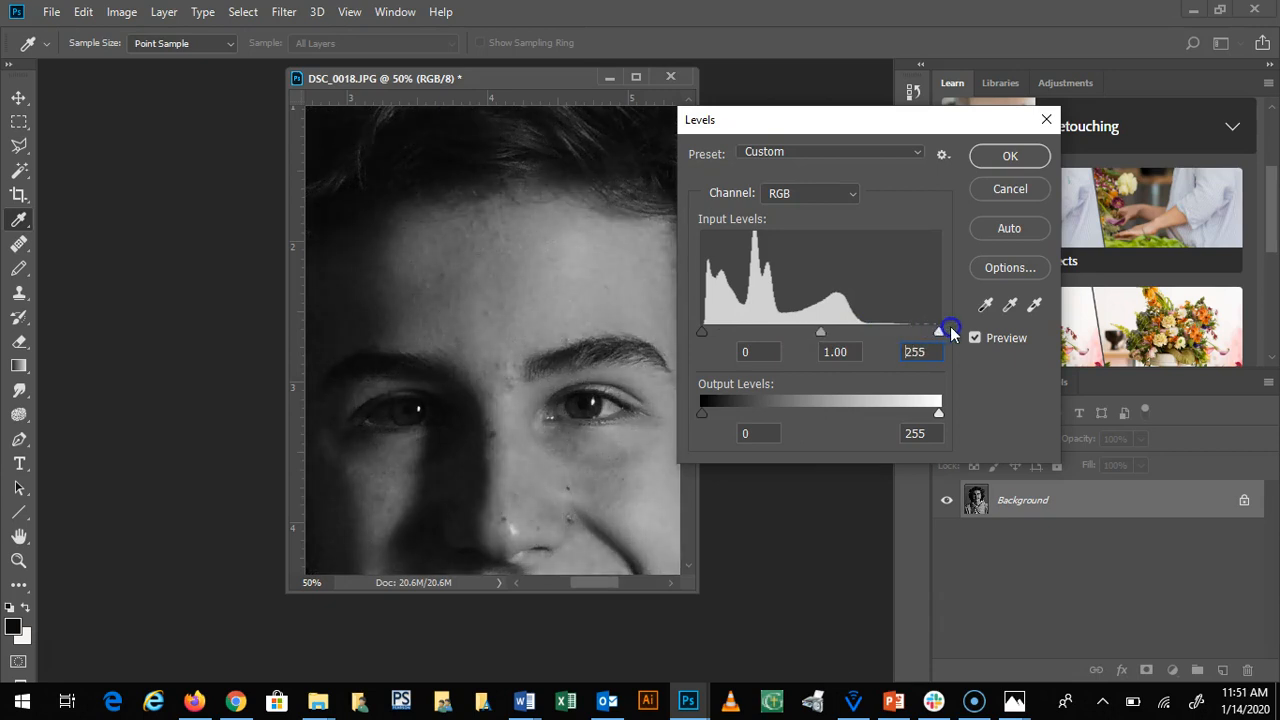
mouse_move(703, 333)
left_mouse_down()
mouse_move(826, 337)
mouse_move(702, 339)
left_mouse_up()
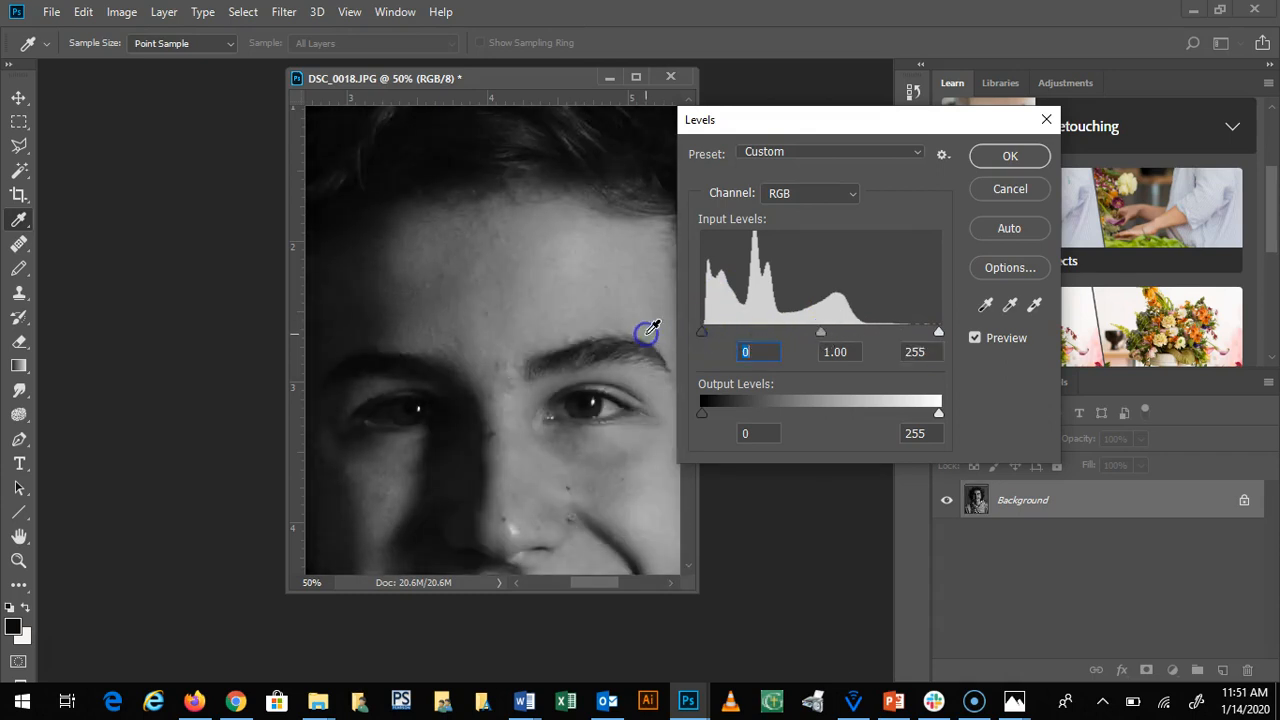
left_click_drag(939, 332, 881, 337)
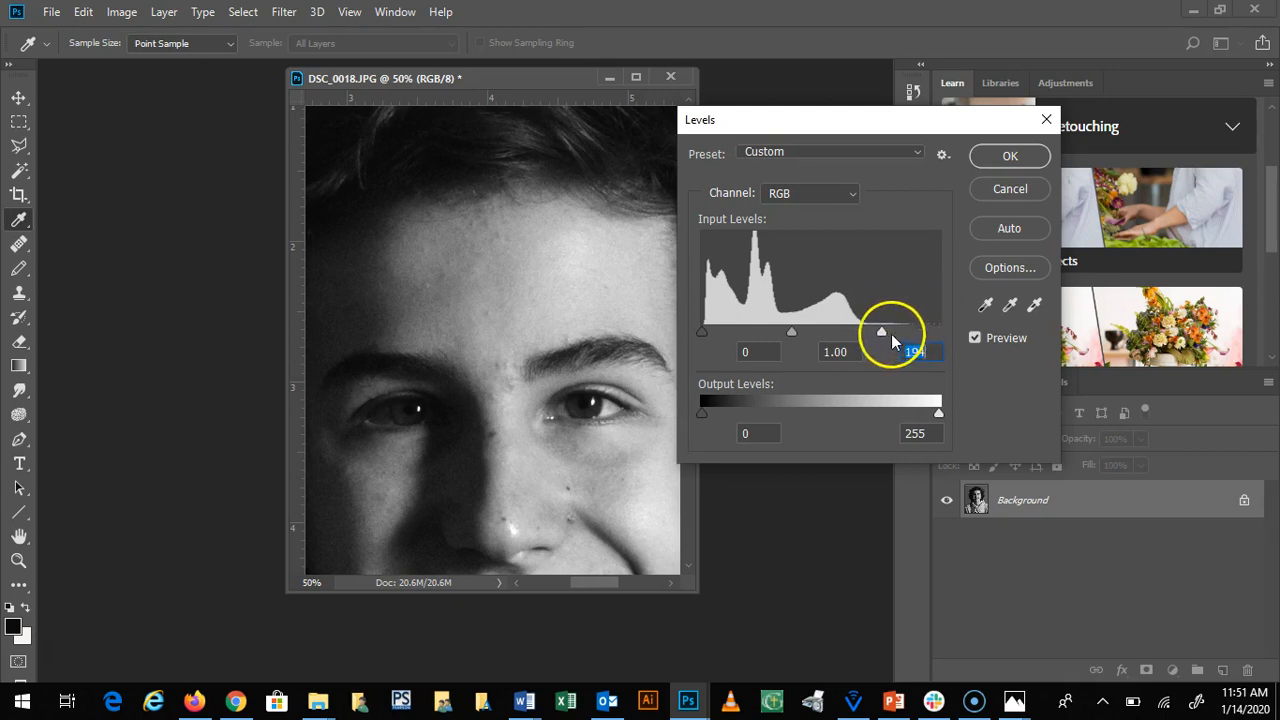
left_click_drag(883, 333, 877, 336)
left_click(1010, 157)
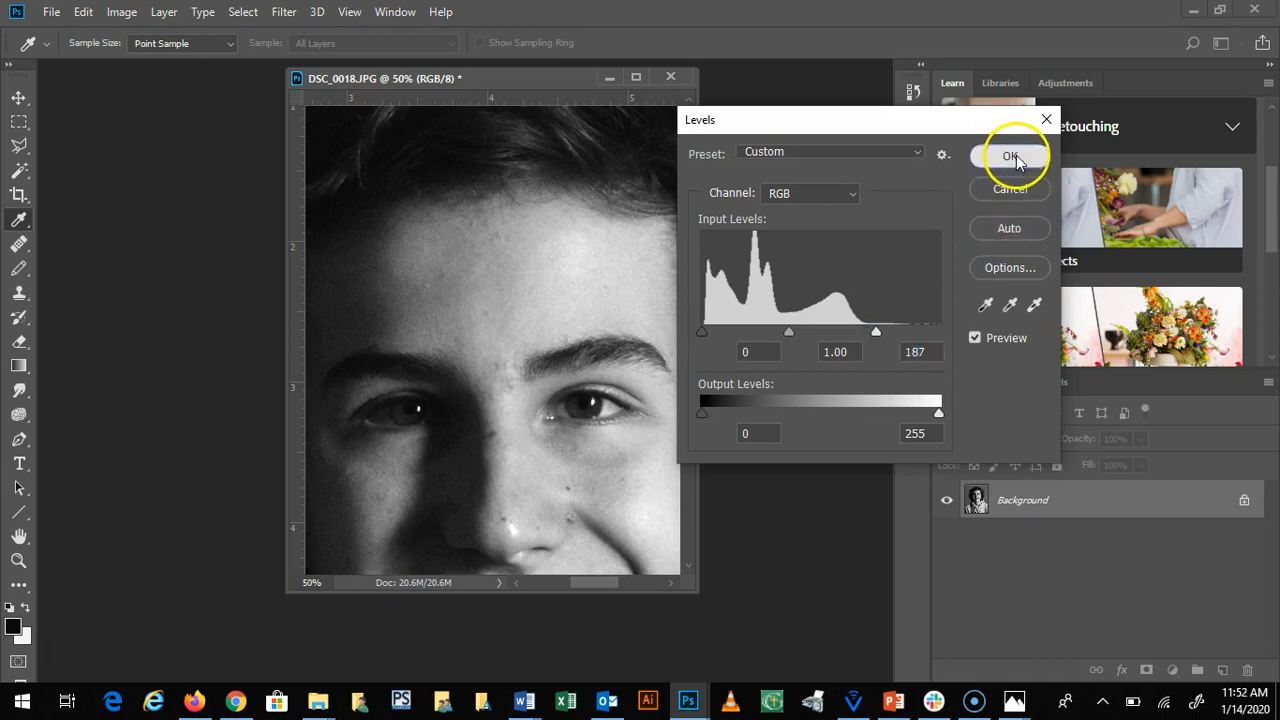
Compare the portrait with and without the Levels adjustment by repeatedly undoing and redoing it, finishing with the adjustment undone
key("z")
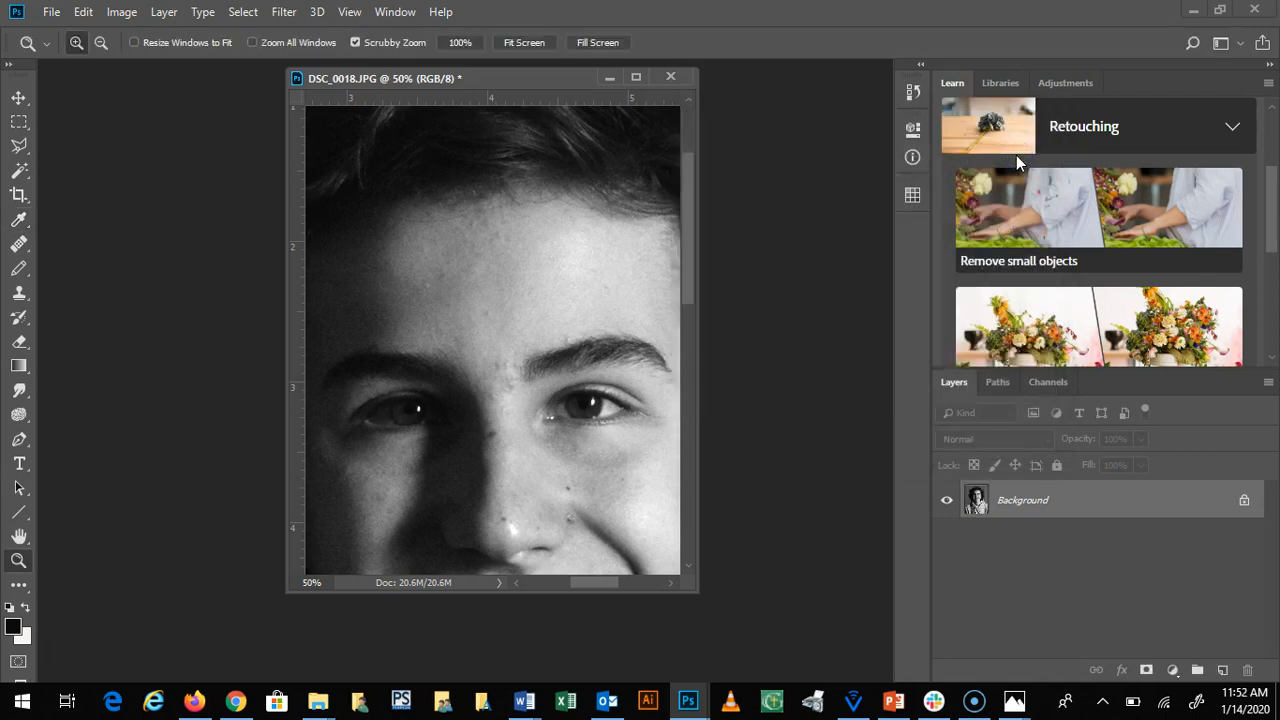
key("ctrl+z")
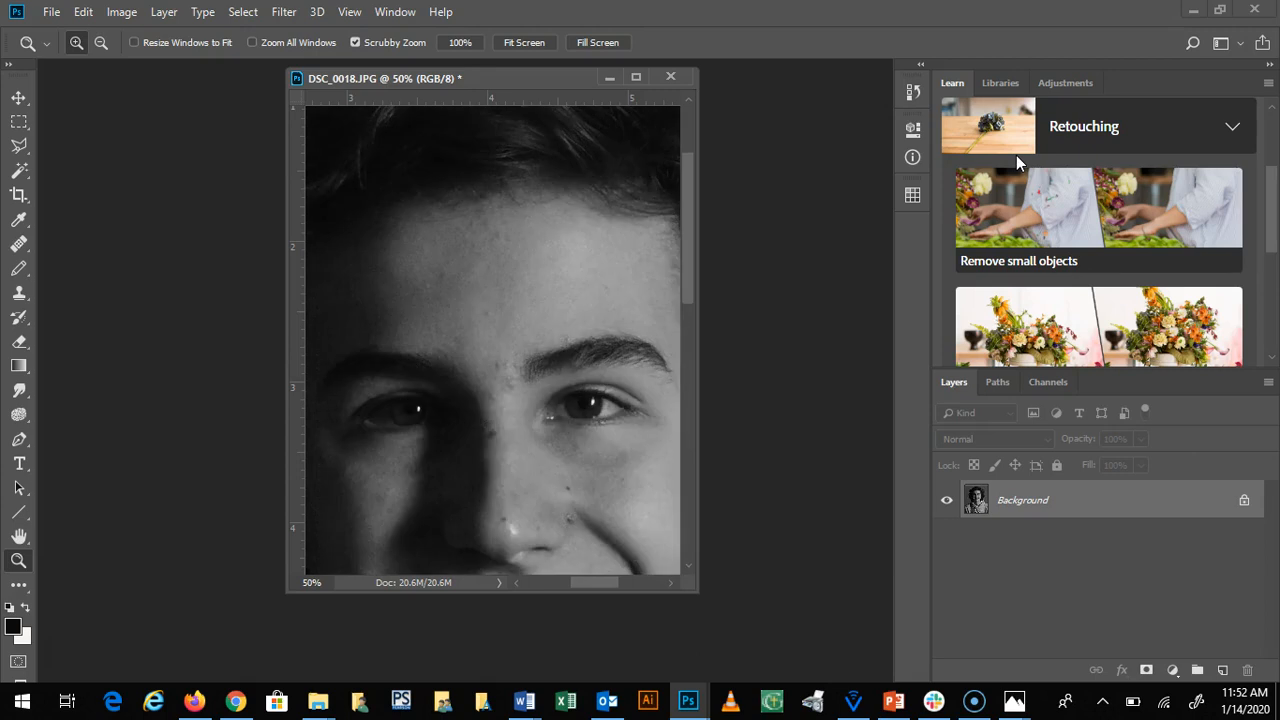
key("ctrl+shift+z")
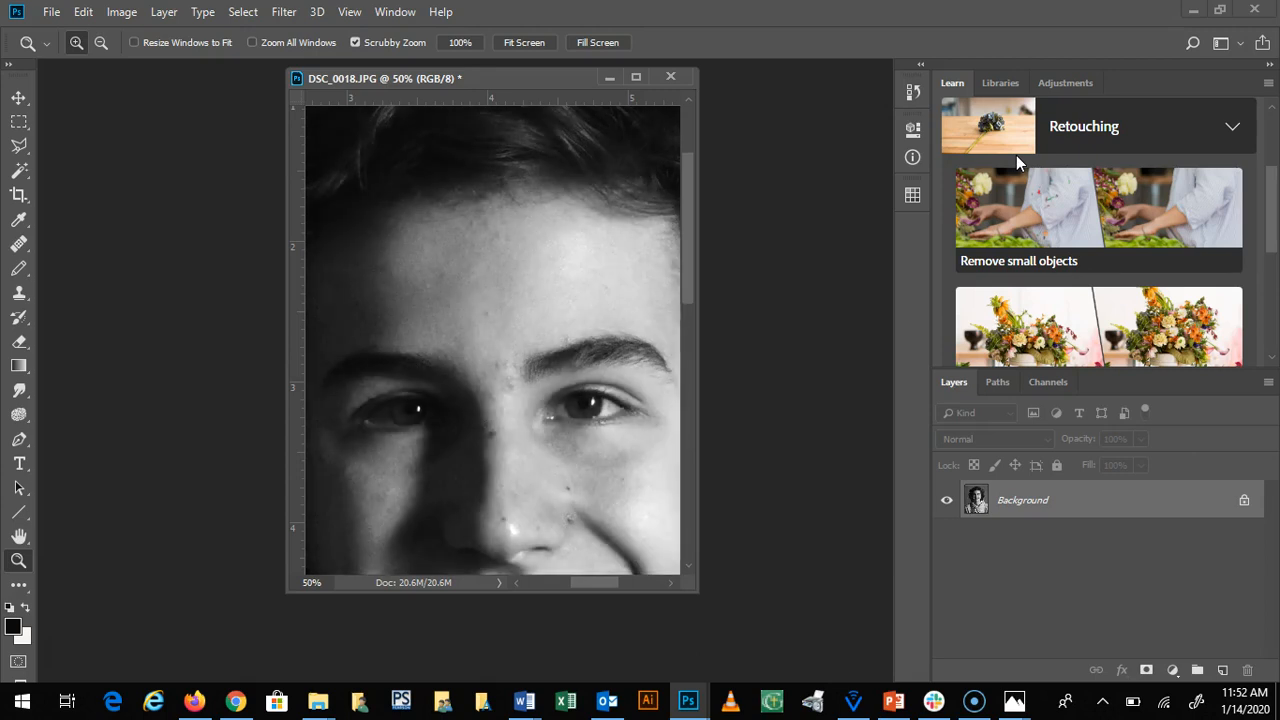
key("ctrl+z")
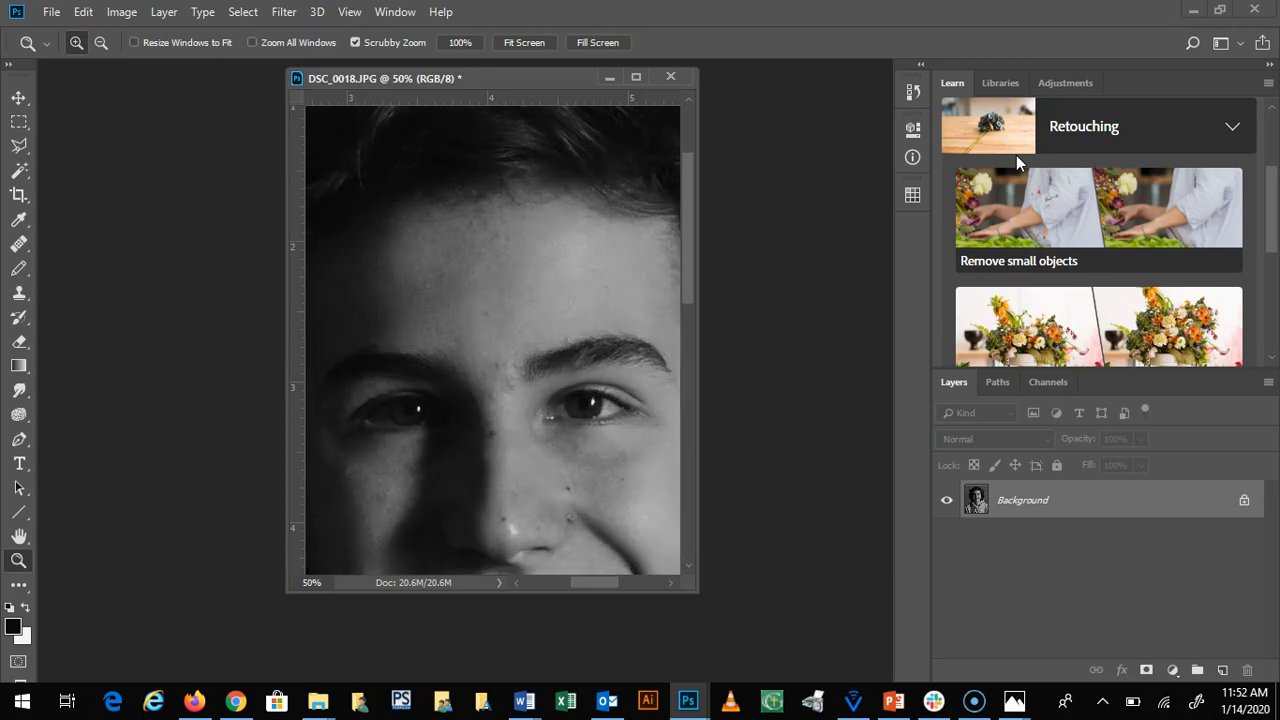
key("ctrl+shift+z")
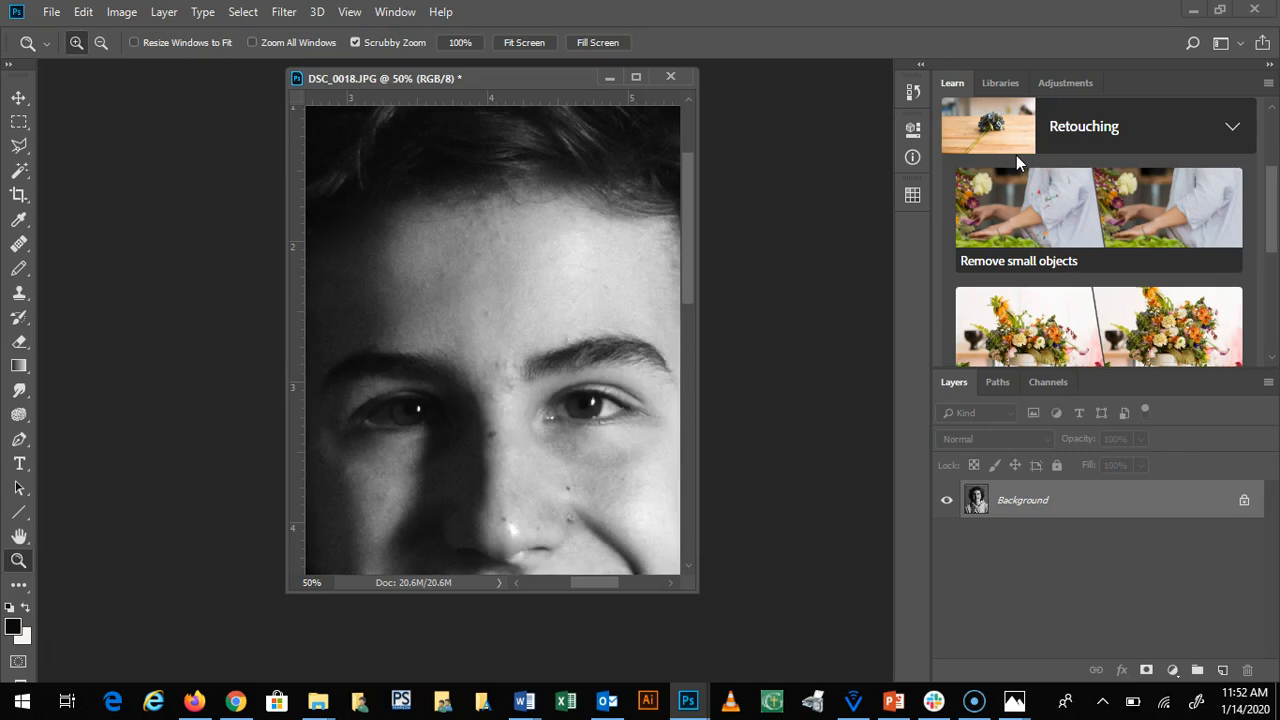
key("ctrl+z")
key("ctrl+shift+z")
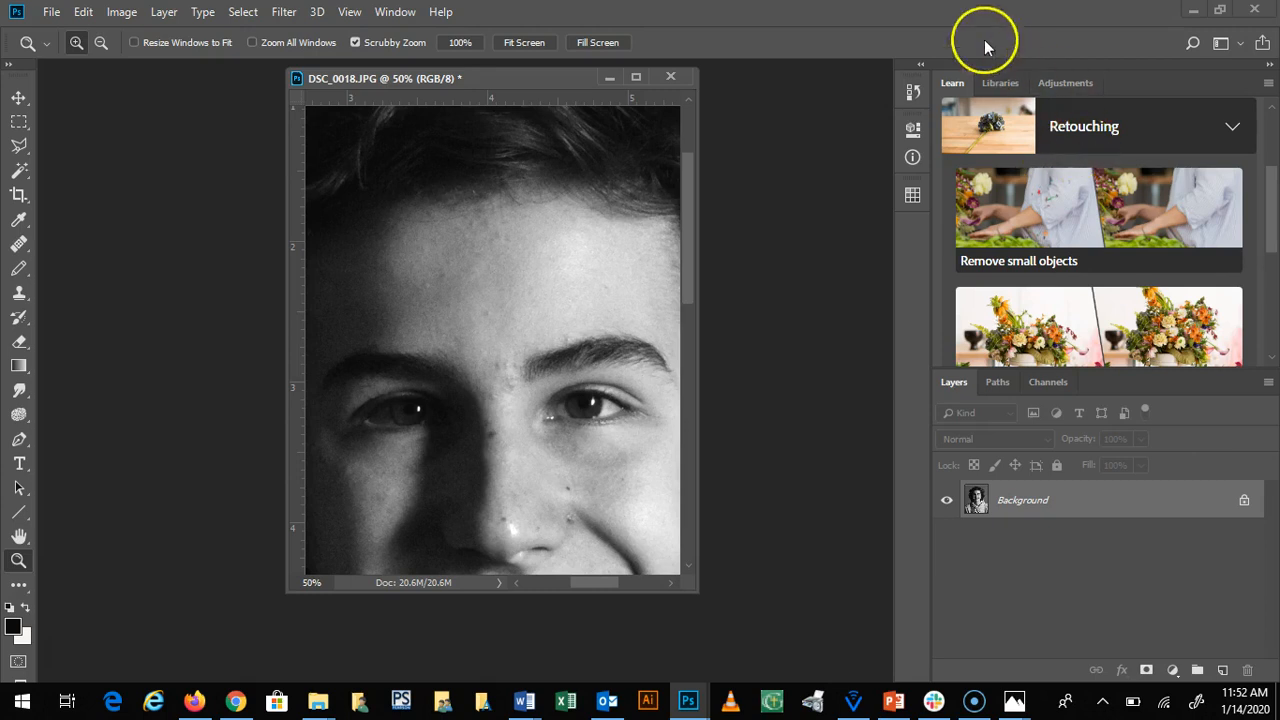
key("ctrl+z")
Apply Auto Levels to the portrait, with the black input level refined to 1 and the white input level to 206
left_click(121, 12)
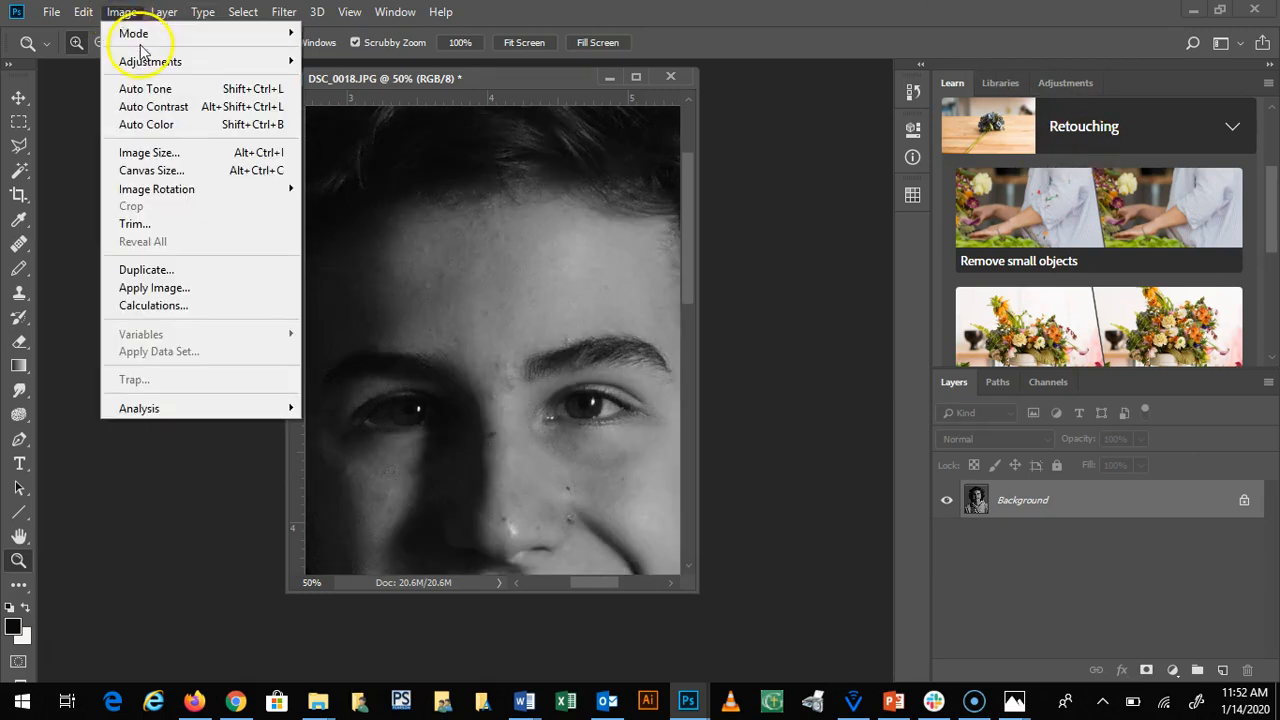
mouse_move(150, 61)
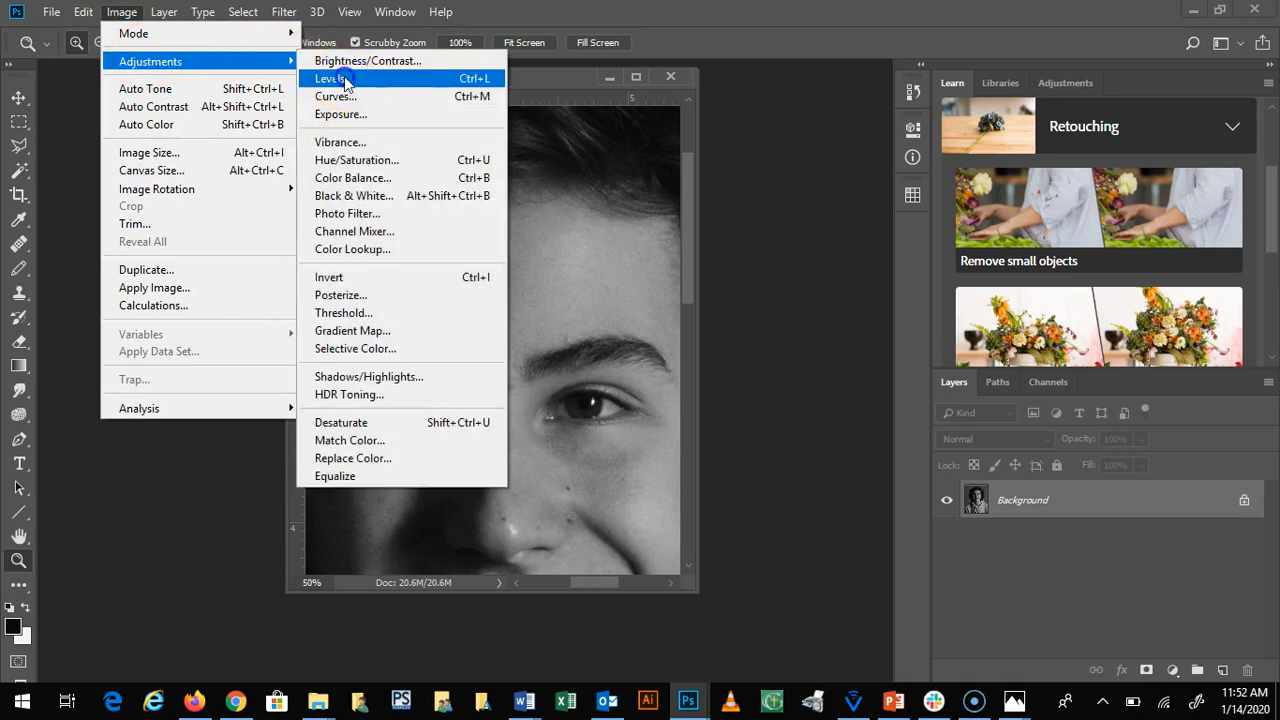
left_click(344, 78)
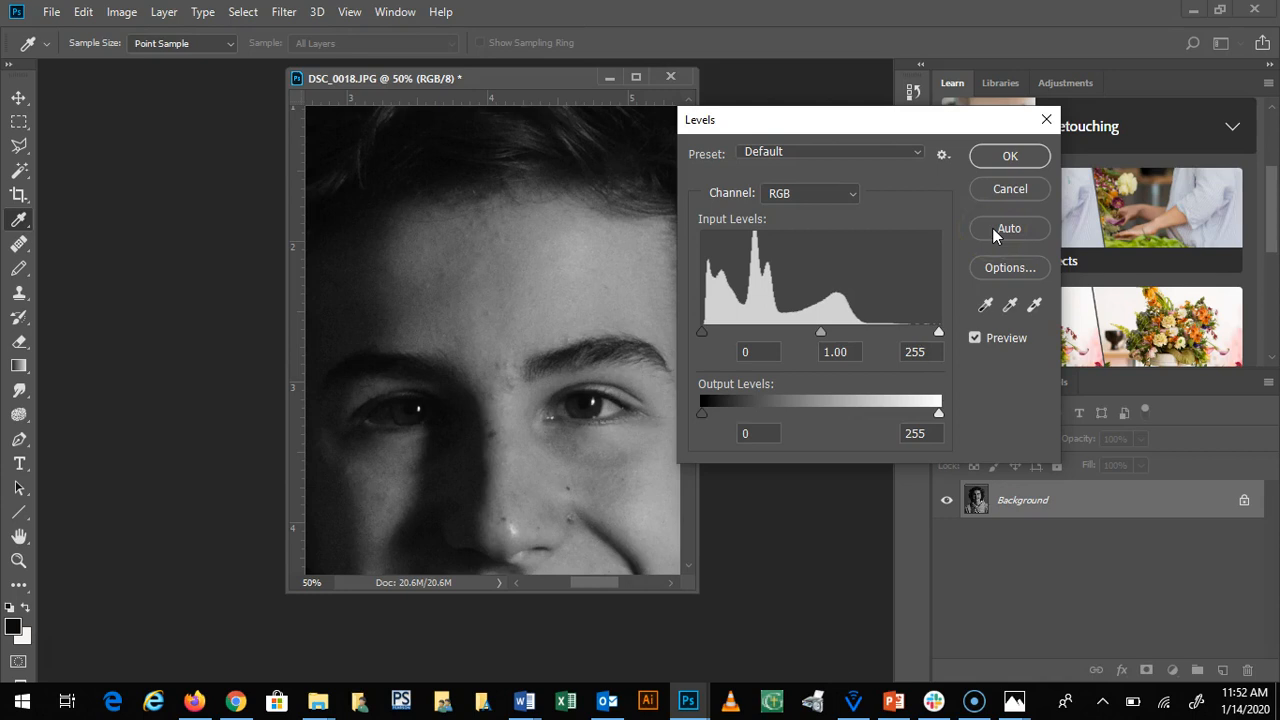
left_click(992, 228)
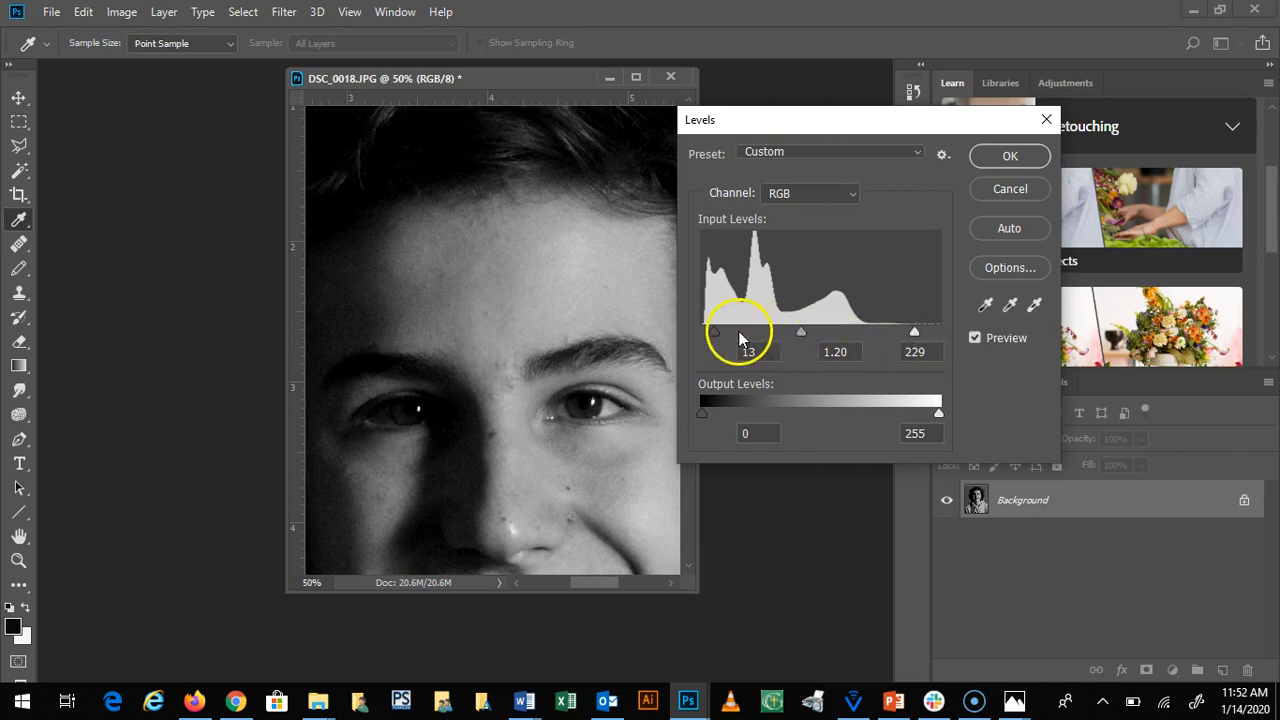
left_click_drag(714, 334, 703, 334)
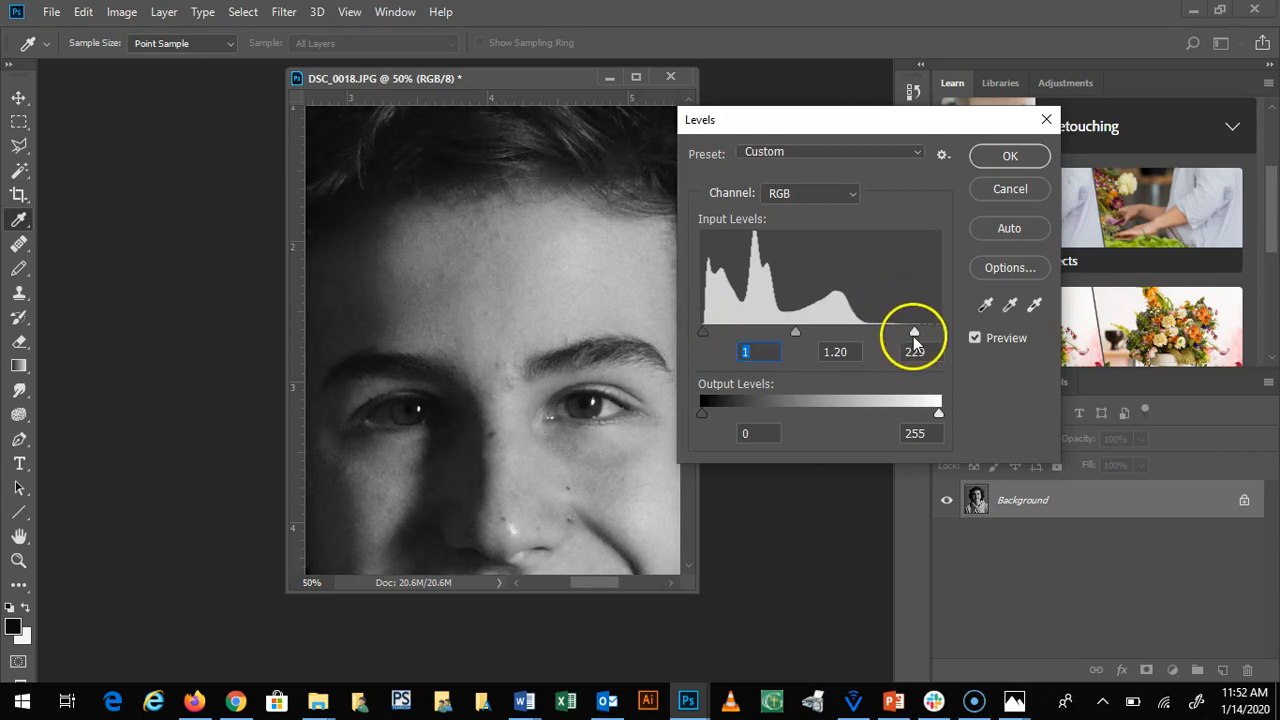
left_click_drag(914, 334, 892, 333)
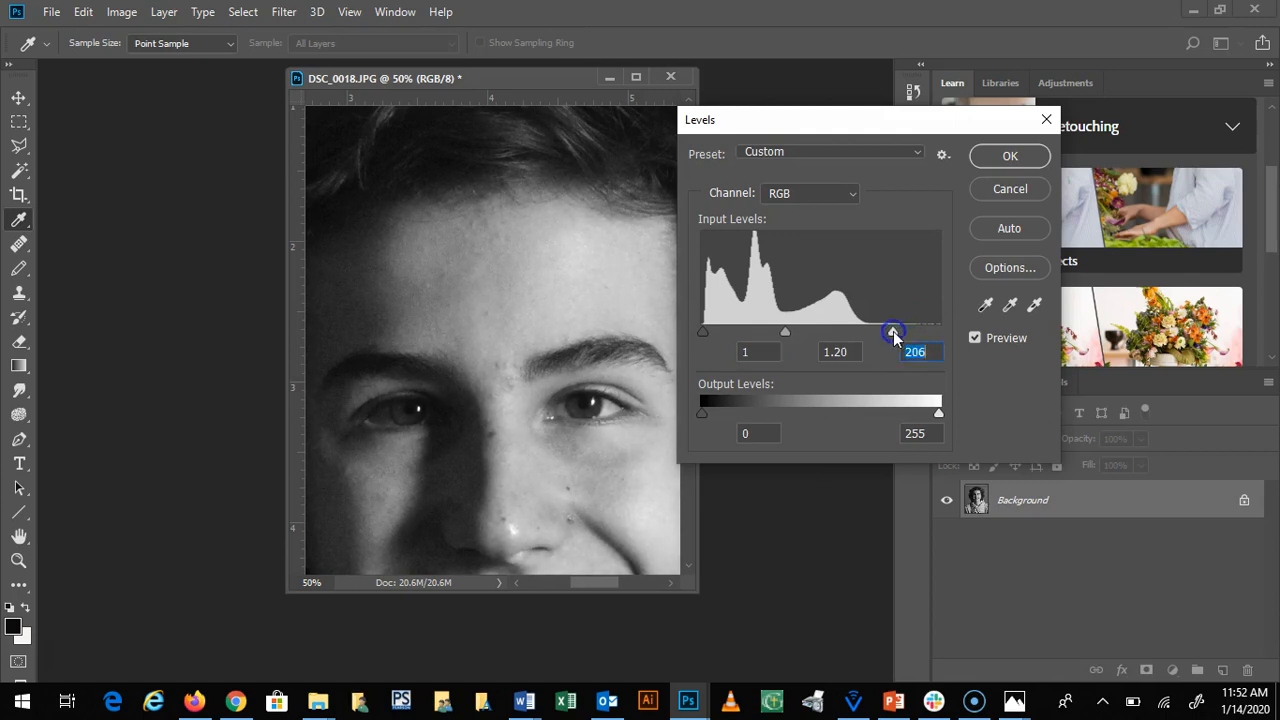
left_click(1010, 157)
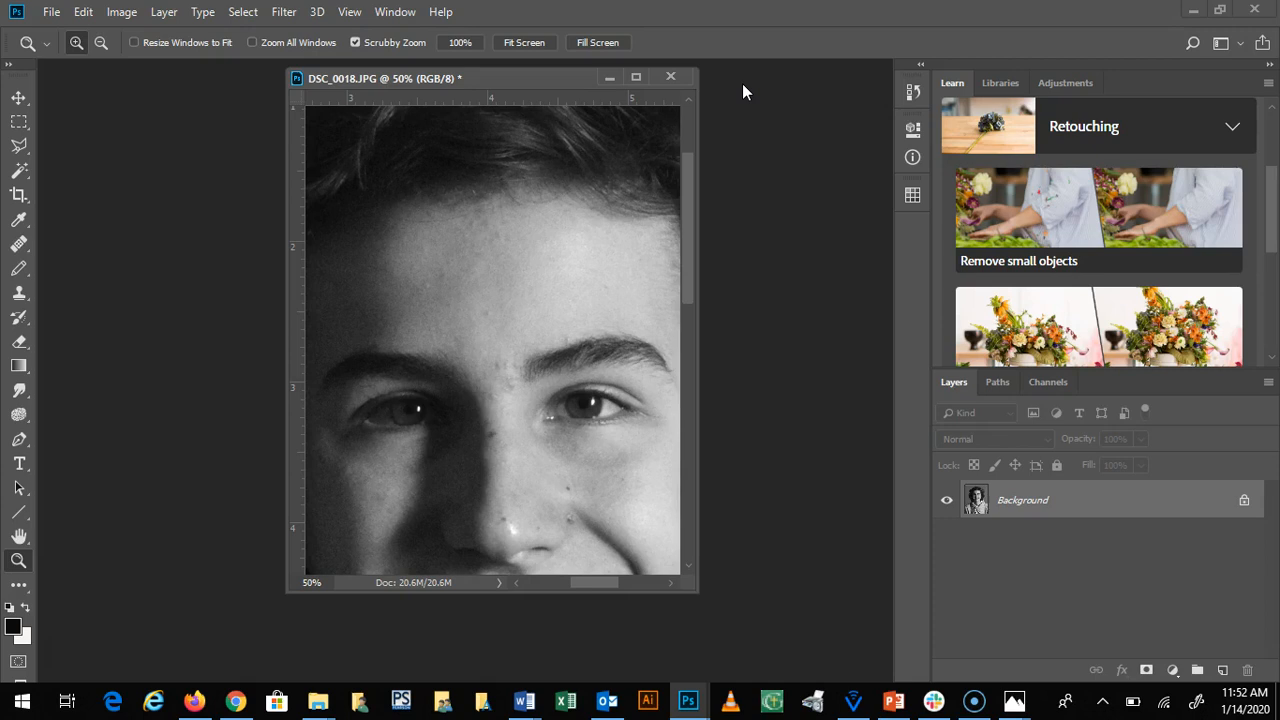
Open the Unsharp Mask sharpening filter for the portrait
left_click(549, 193)
left_click(549, 193)
left_click(549, 193)
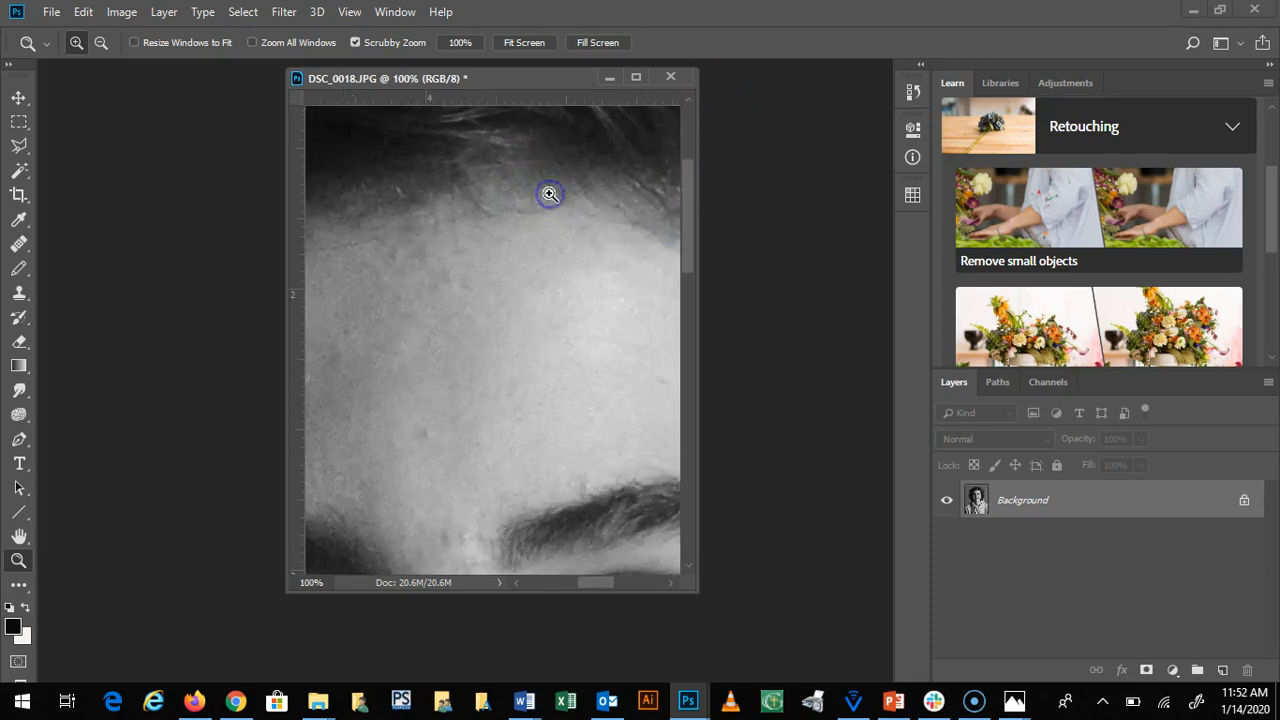
left_click_drag(687, 226, 687, 178)
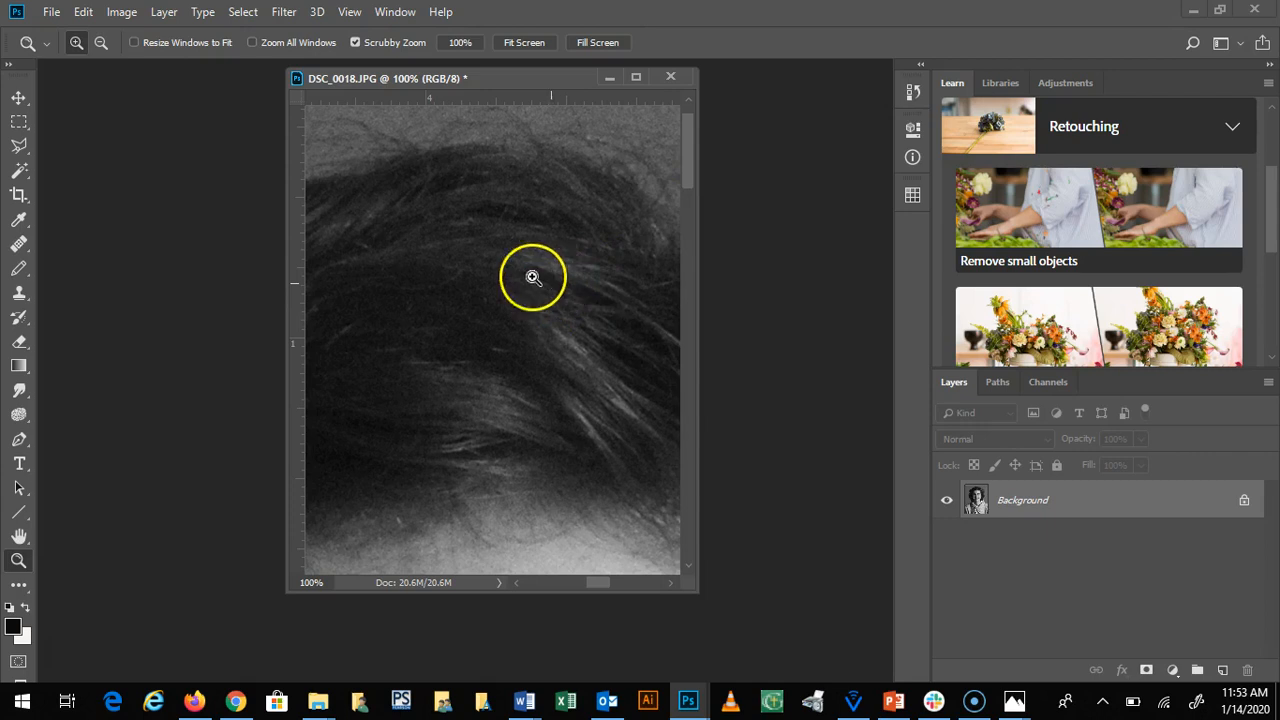
left_click(285, 12)
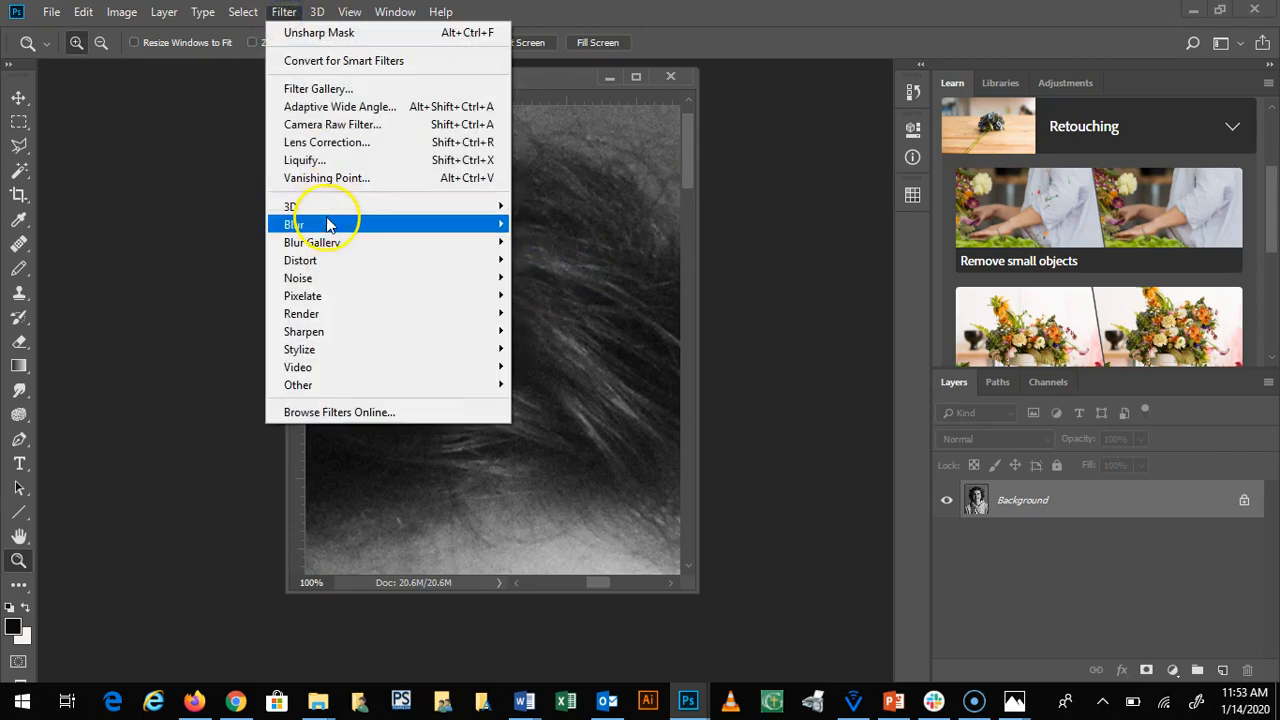
mouse_move(331, 336)
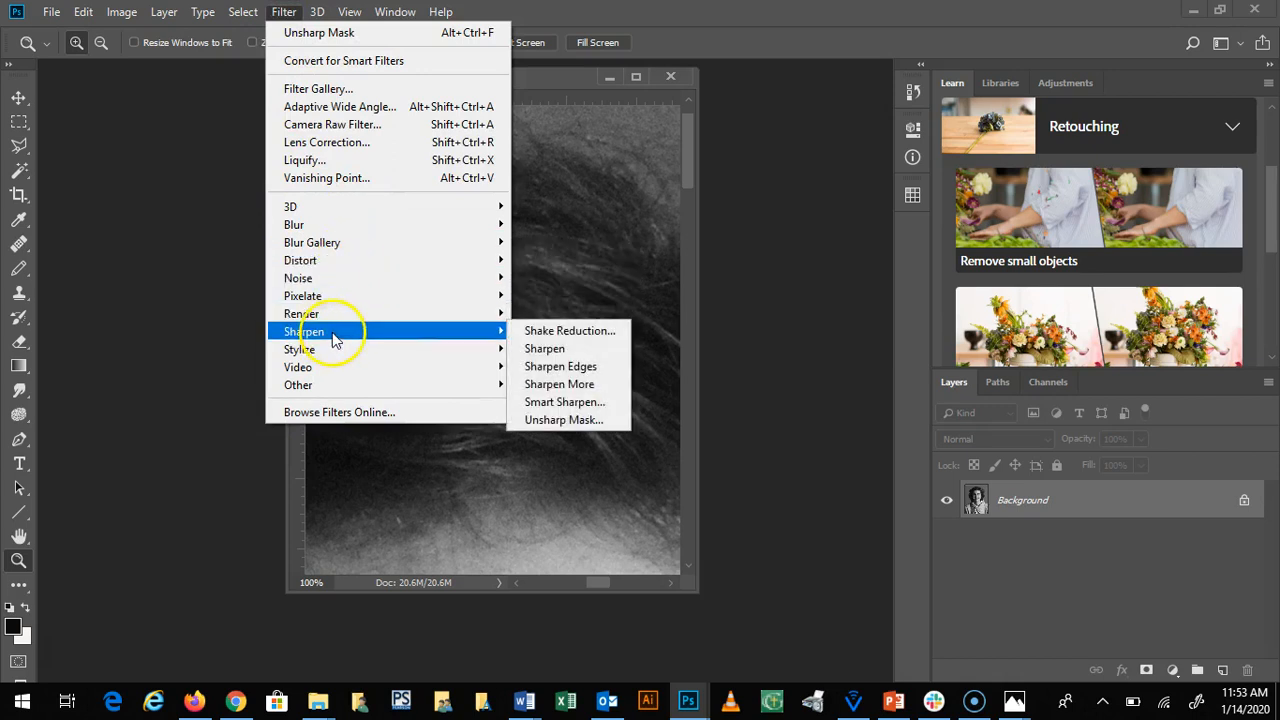
left_click(534, 419)
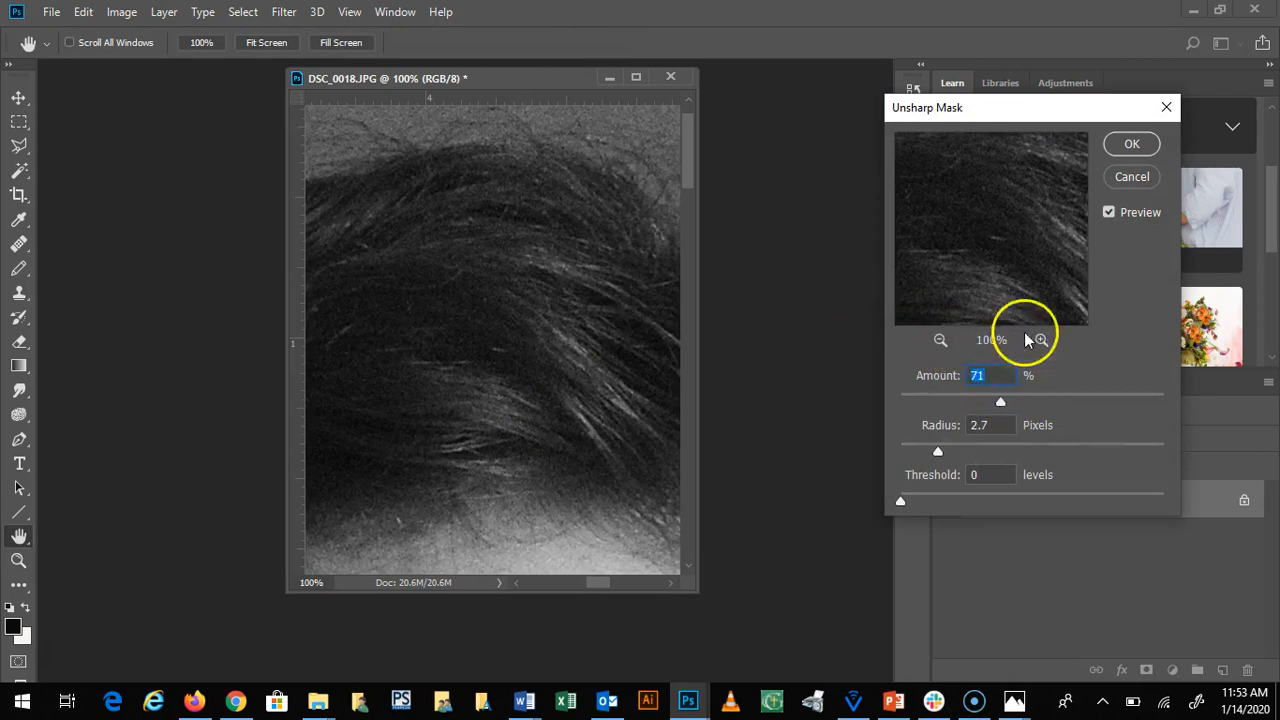
Examine the sharpening effect on the hairline, forehead and eye in the filter preview at several magnifications
left_click_drag(1023, 277, 951, 177)
left_click_drag(1014, 223, 927, 175)
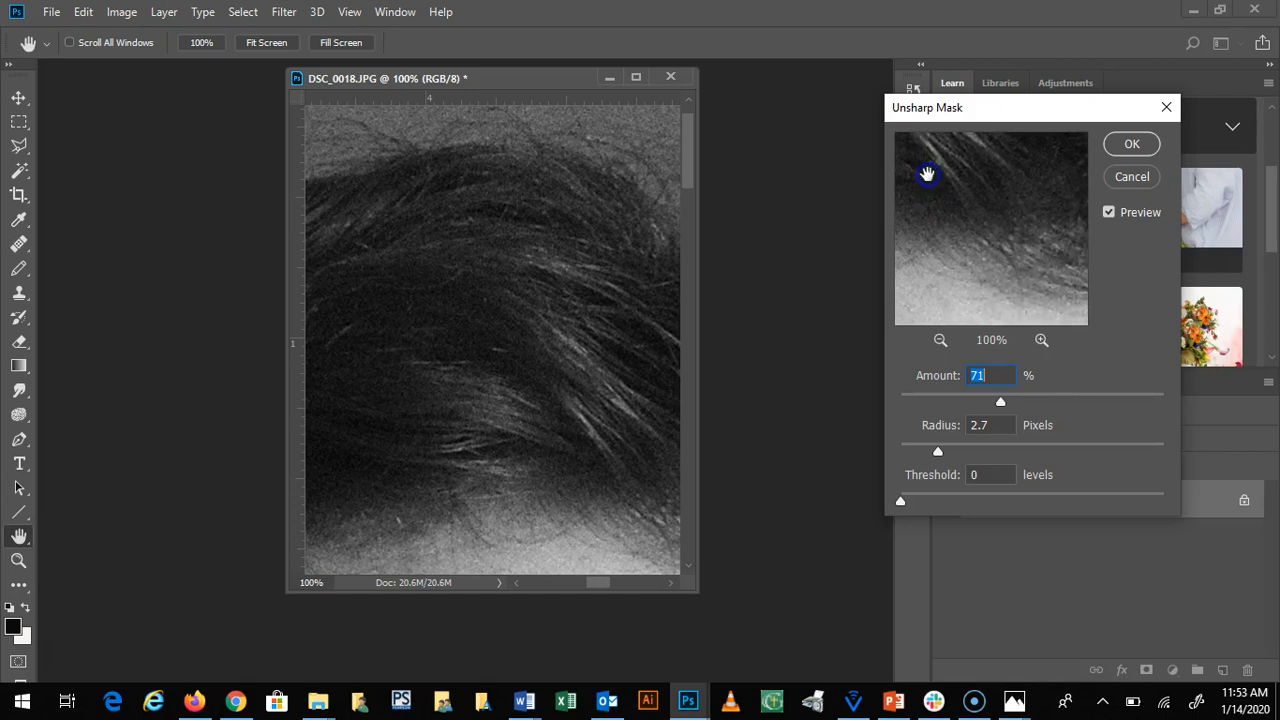
left_click(1042, 340)
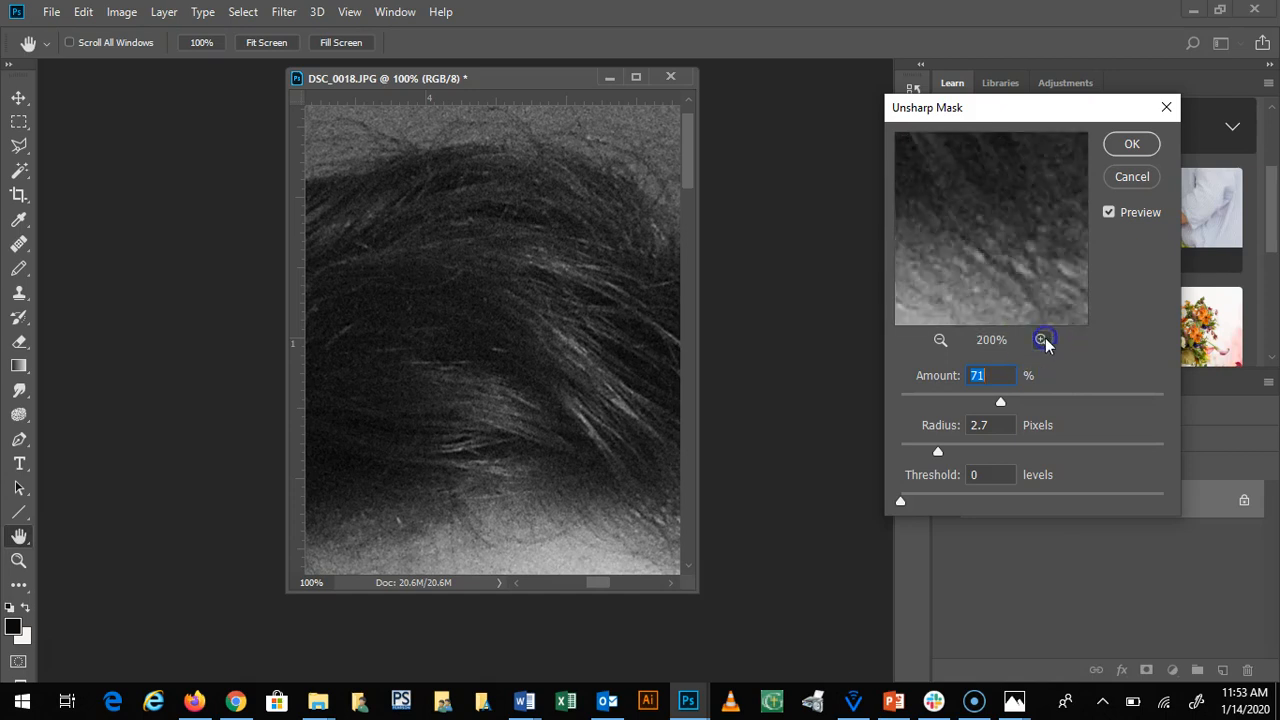
left_click(940, 341)
left_click(940, 341)
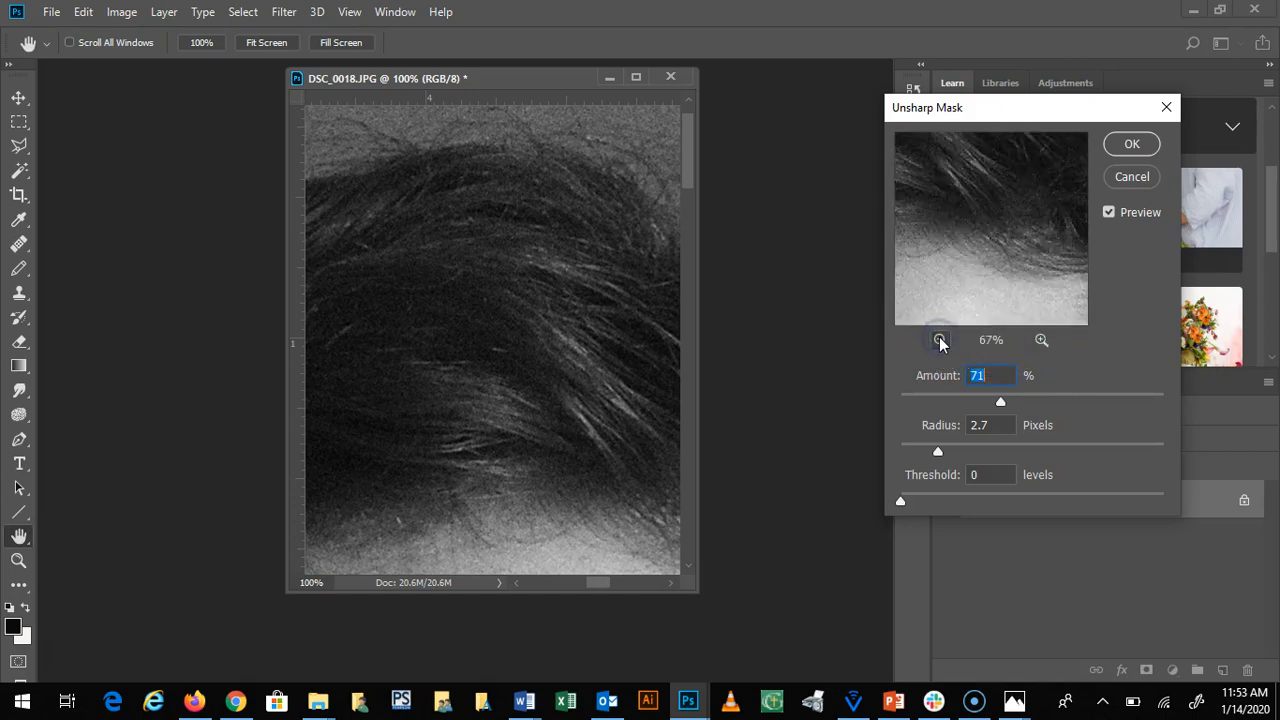
left_click(940, 341)
left_click_drag(980, 257, 963, 151)
left_click_drag(977, 266, 1013, 152)
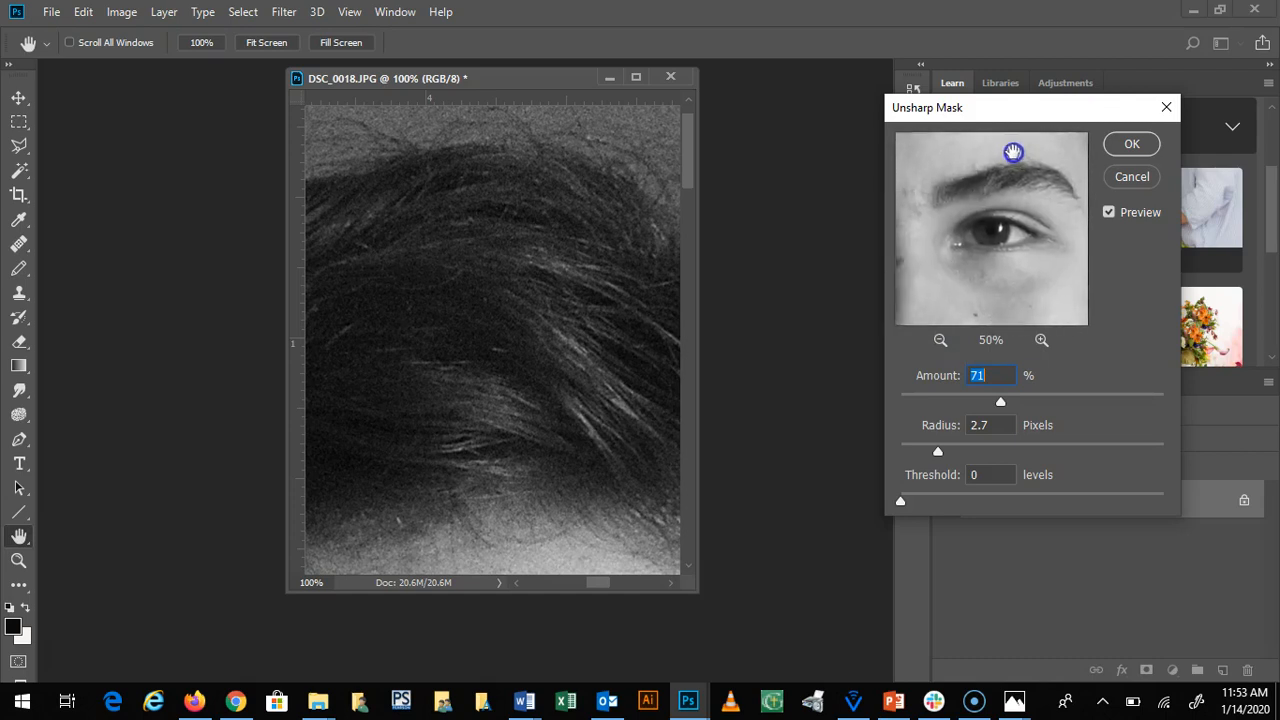
Apply Unsharp Mask to the portrait with Amount 84% and Radius 4.5 pixels, judging the eye at 100% in the filter preview
left_click(1042, 341)
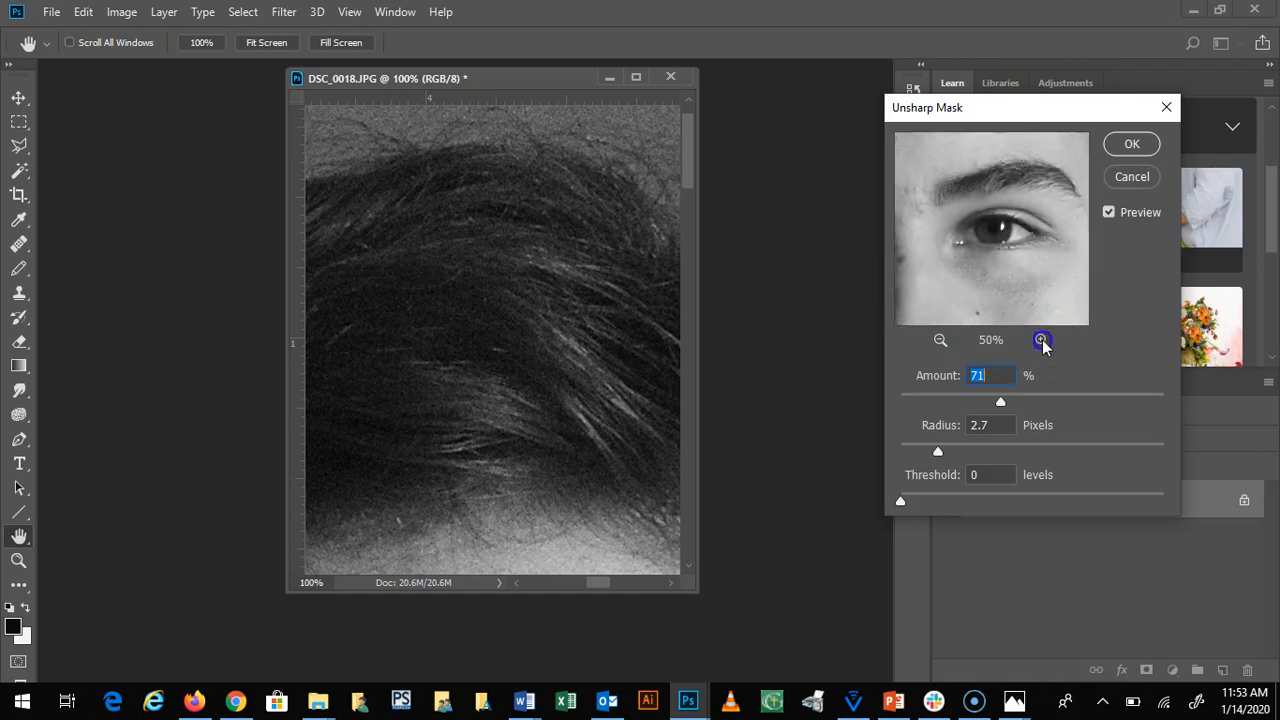
left_click(1042, 341)
left_click_drag(1023, 214, 1013, 240)
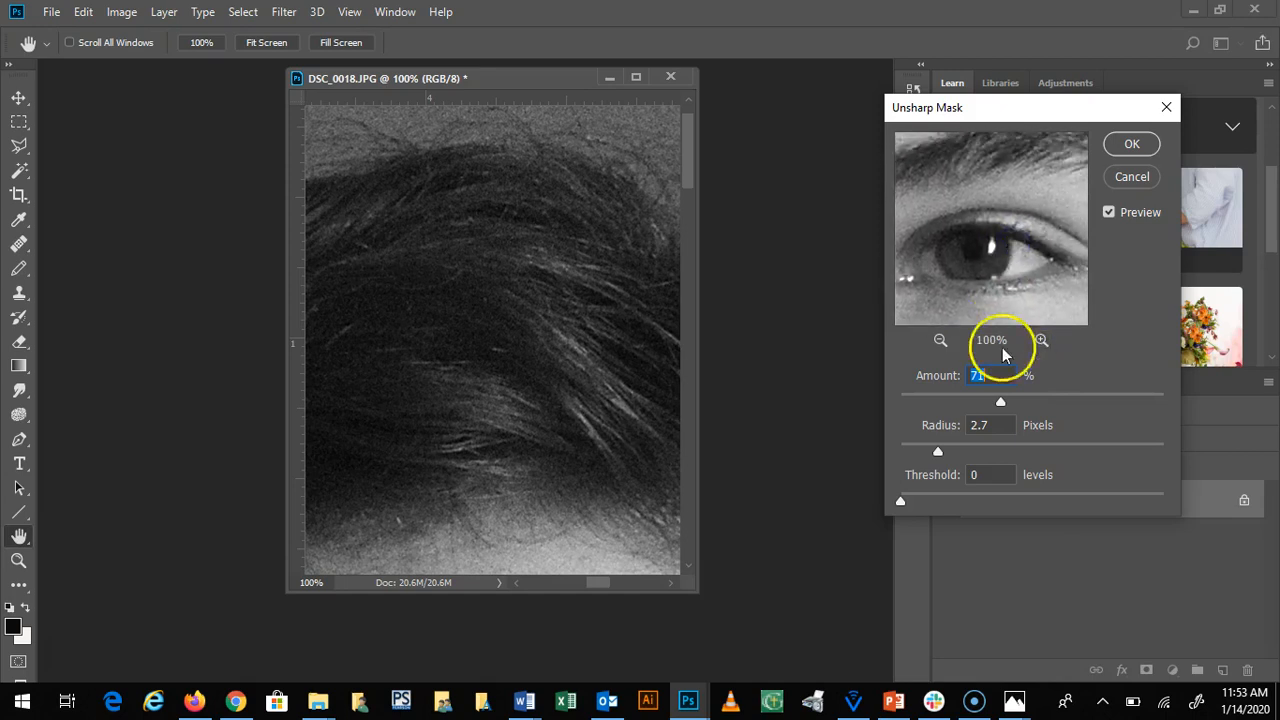
left_click_drag(1001, 405, 1022, 427)
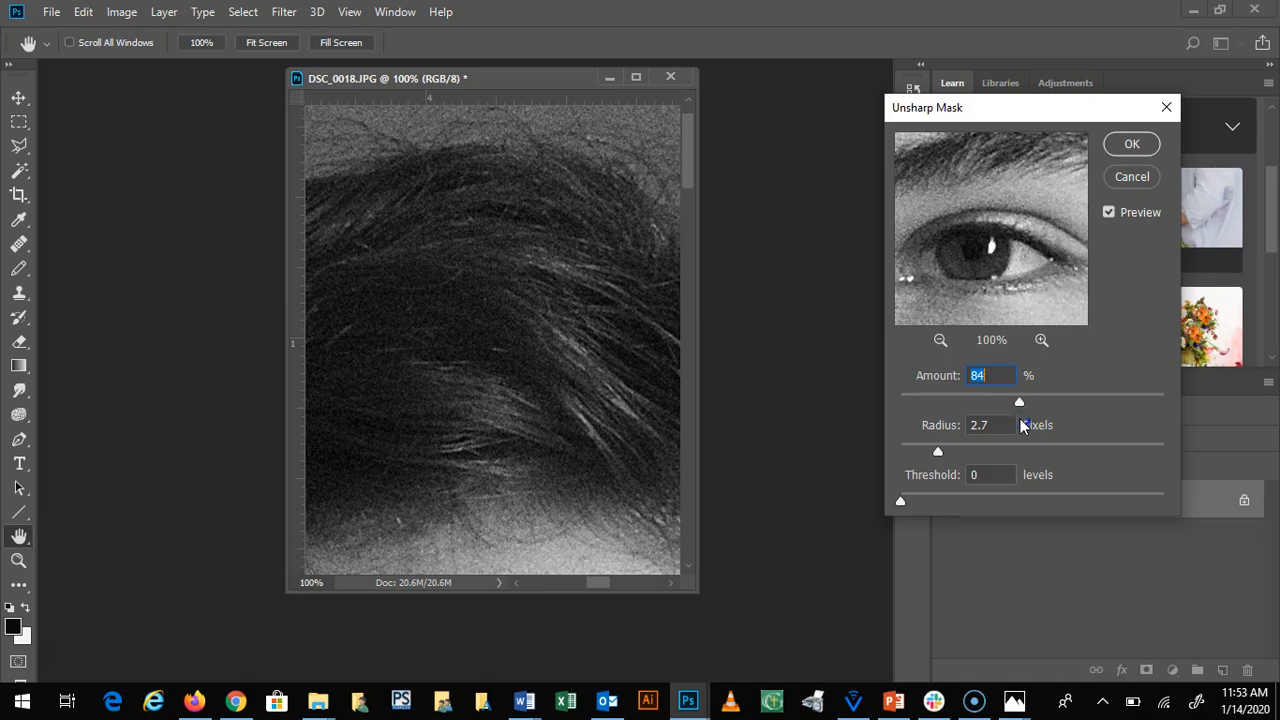
left_click_drag(938, 451, 965, 454)
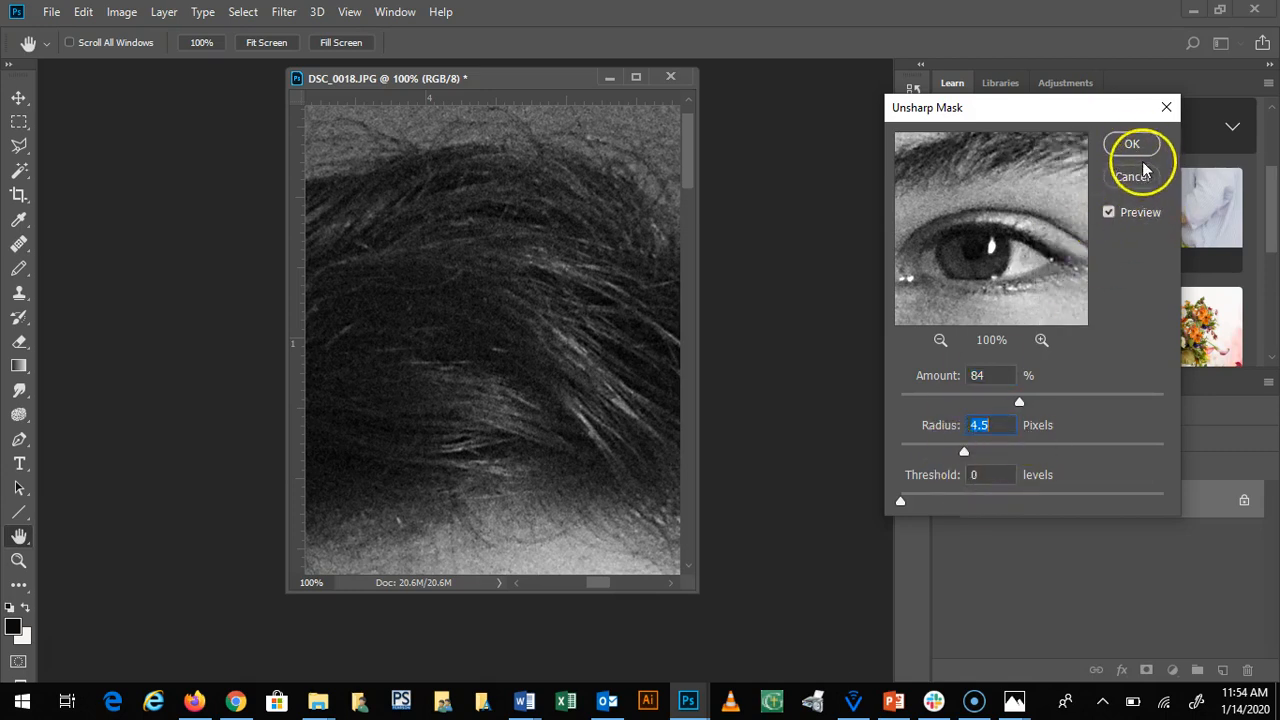
left_click(1134, 145)
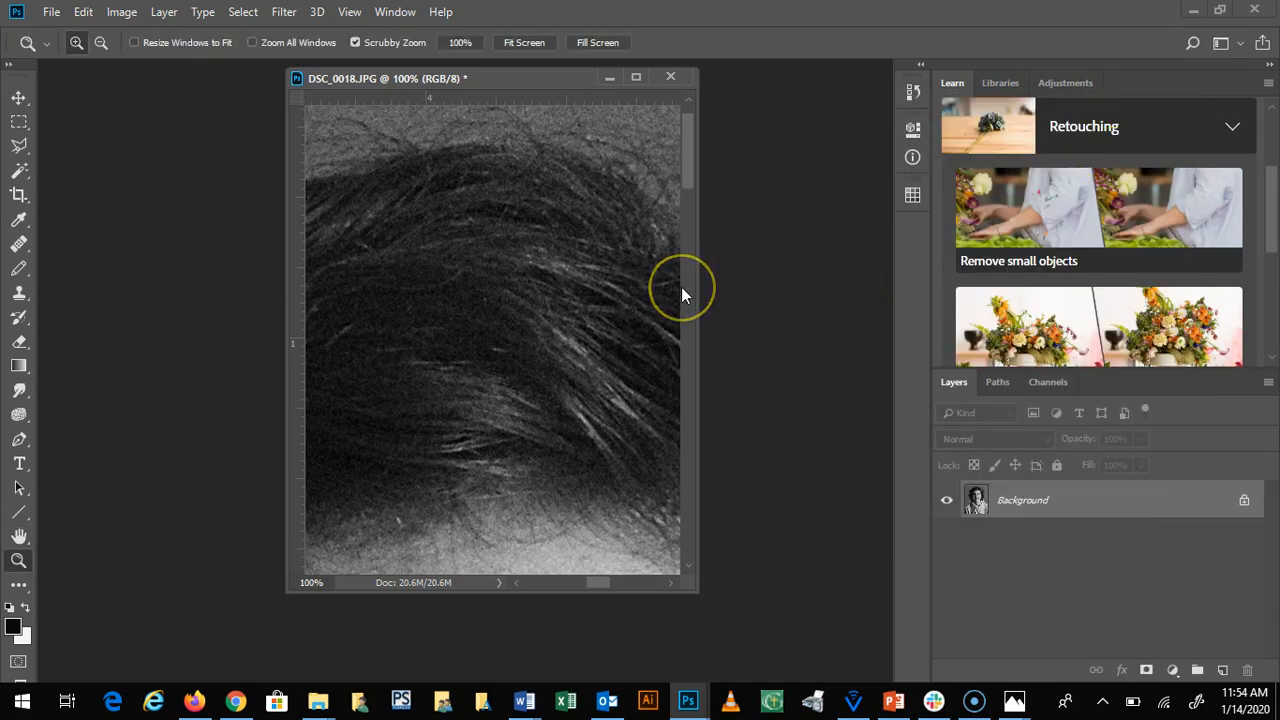
Compare the portrait with and without the sharpening by undoing and redoing it, and examine the eye and eyebrow at 100%
key("ctrl+z")
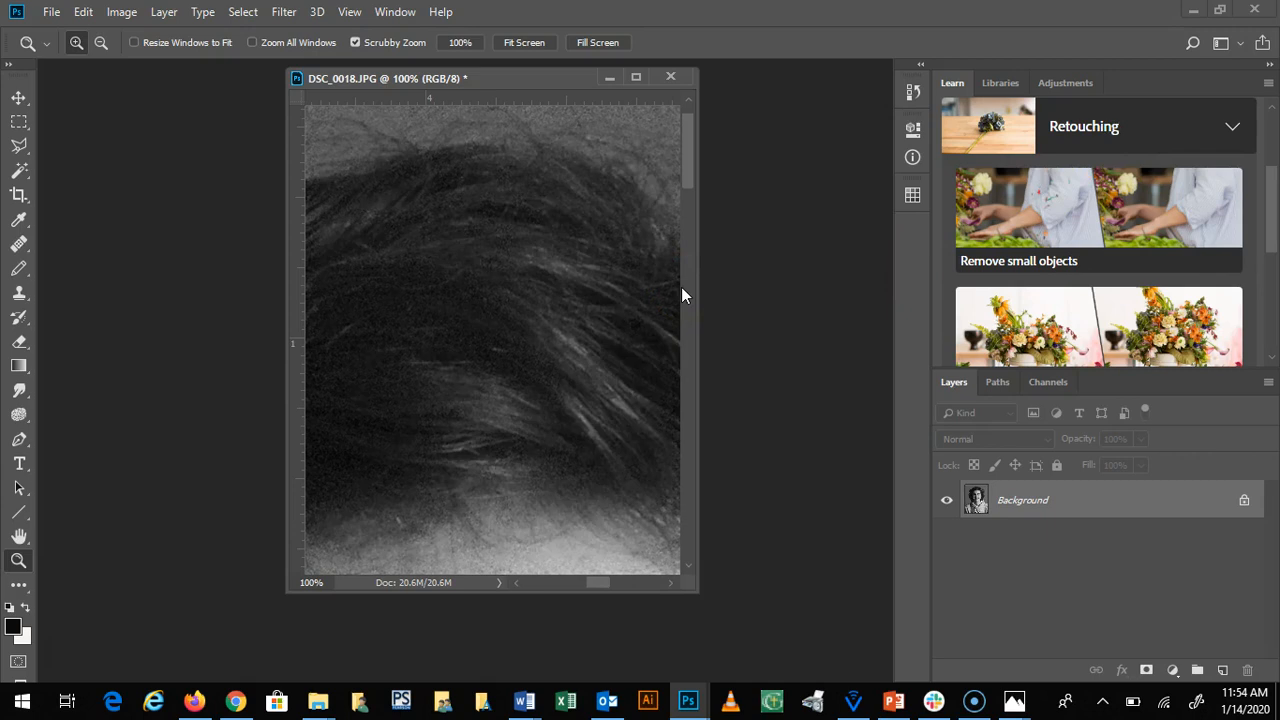
key("ctrl+shift+z")
left_click_drag(685, 177, 691, 285)
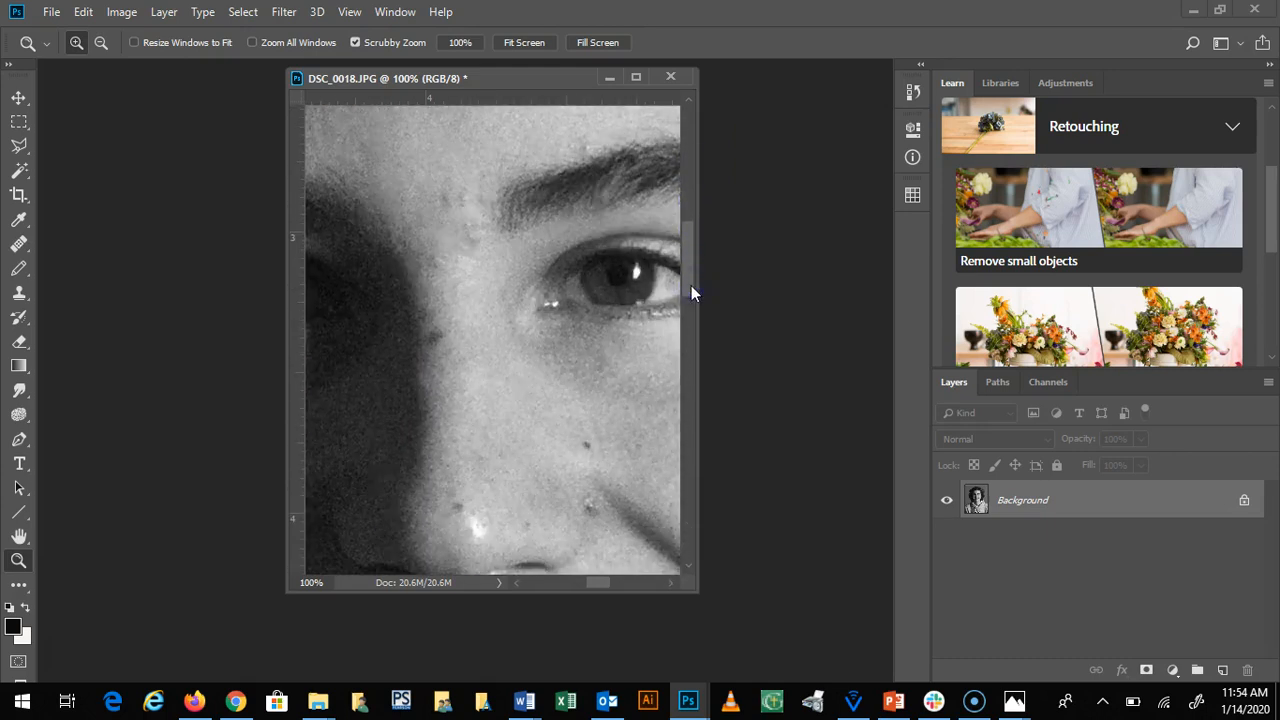
left_click_drag(598, 586, 605, 592)
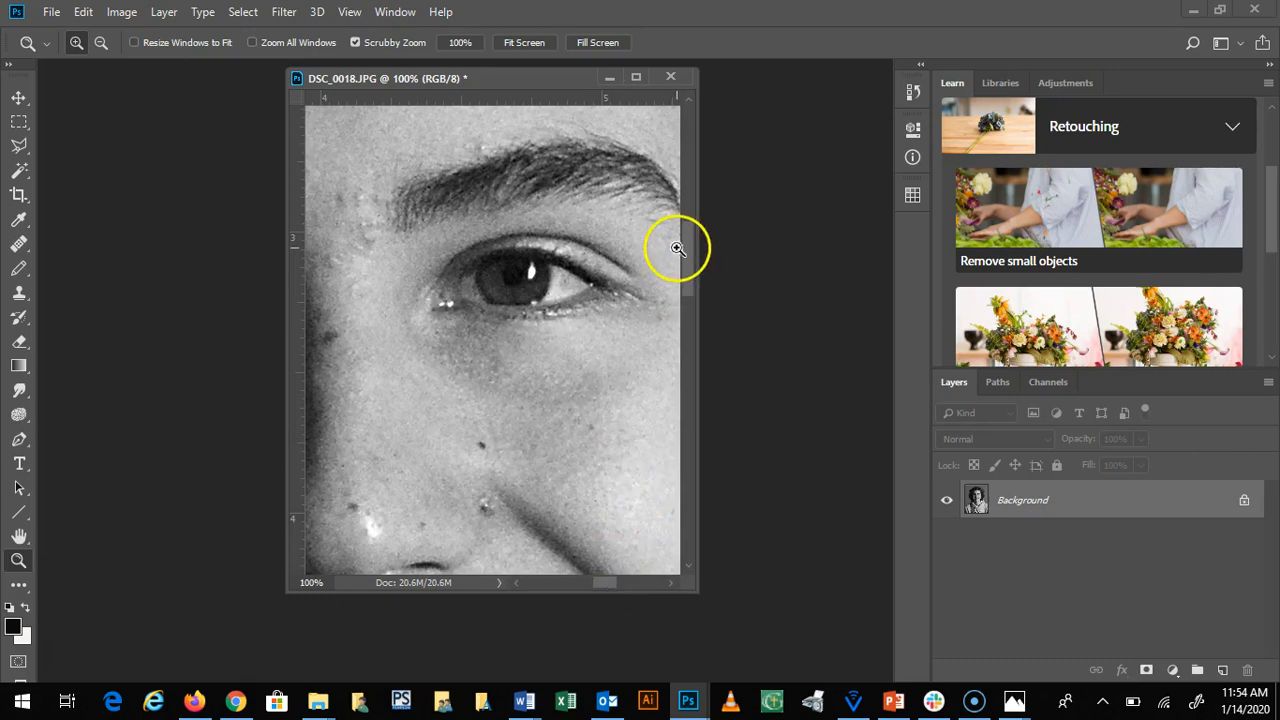
mouse_move(687, 252)
left_mouse_down()
mouse_move(689, 284)
mouse_move(679, 244)
left_mouse_up()
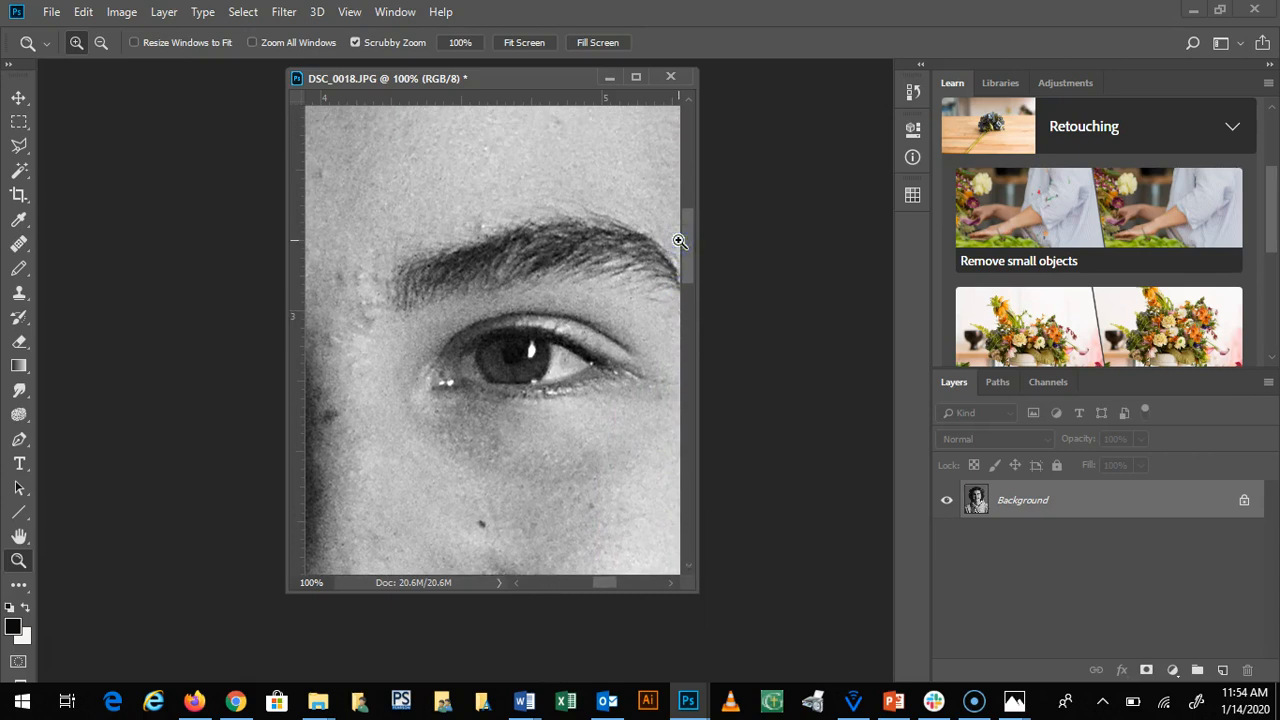
Show the whole portrait at 16.67% and move its document window to the middle of the workspace
key("ctrl+minus")
key("ctrl+minus")
key("ctrl+minus")
key("ctrl+minus")
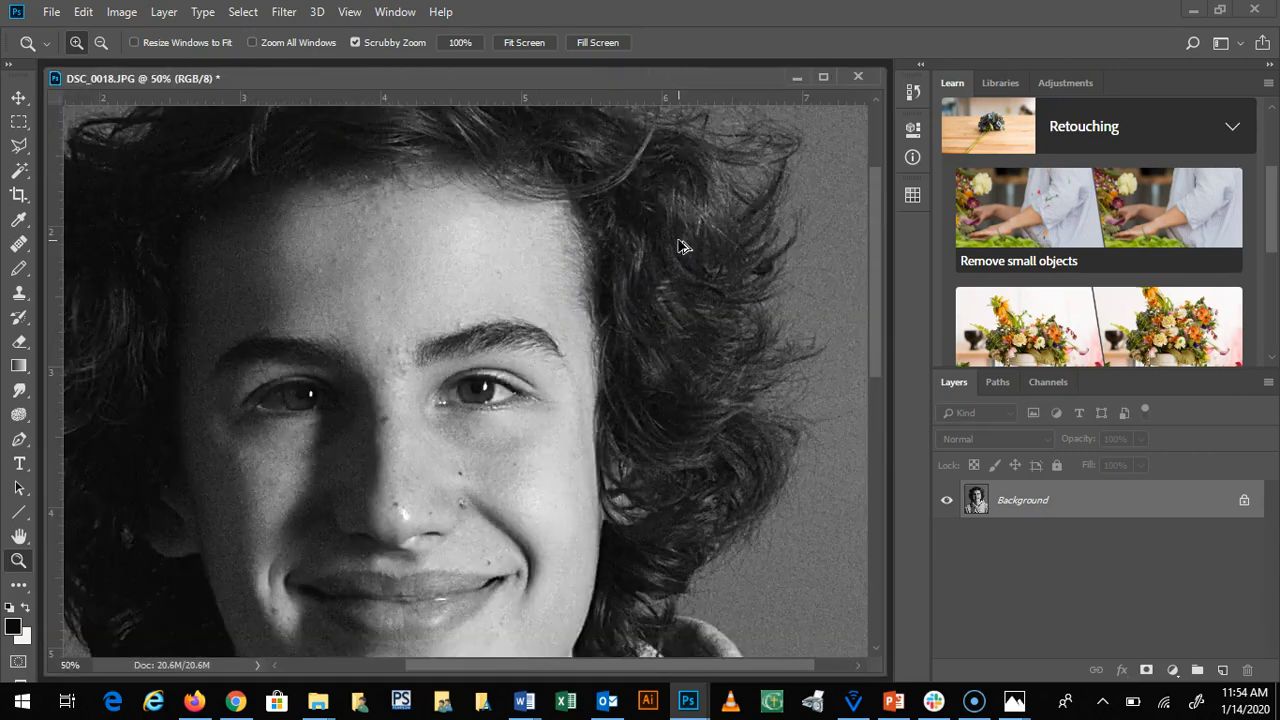
key("ctrl+minus")
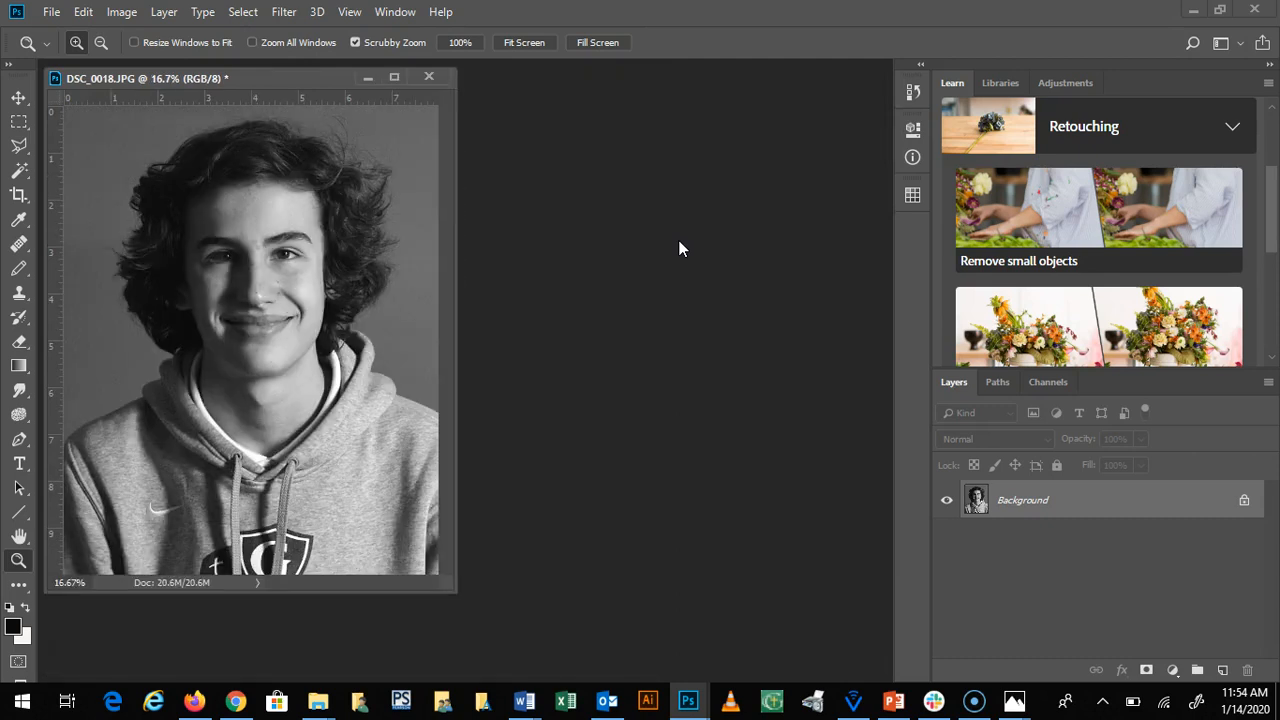
left_click_drag(246, 81, 589, 122)
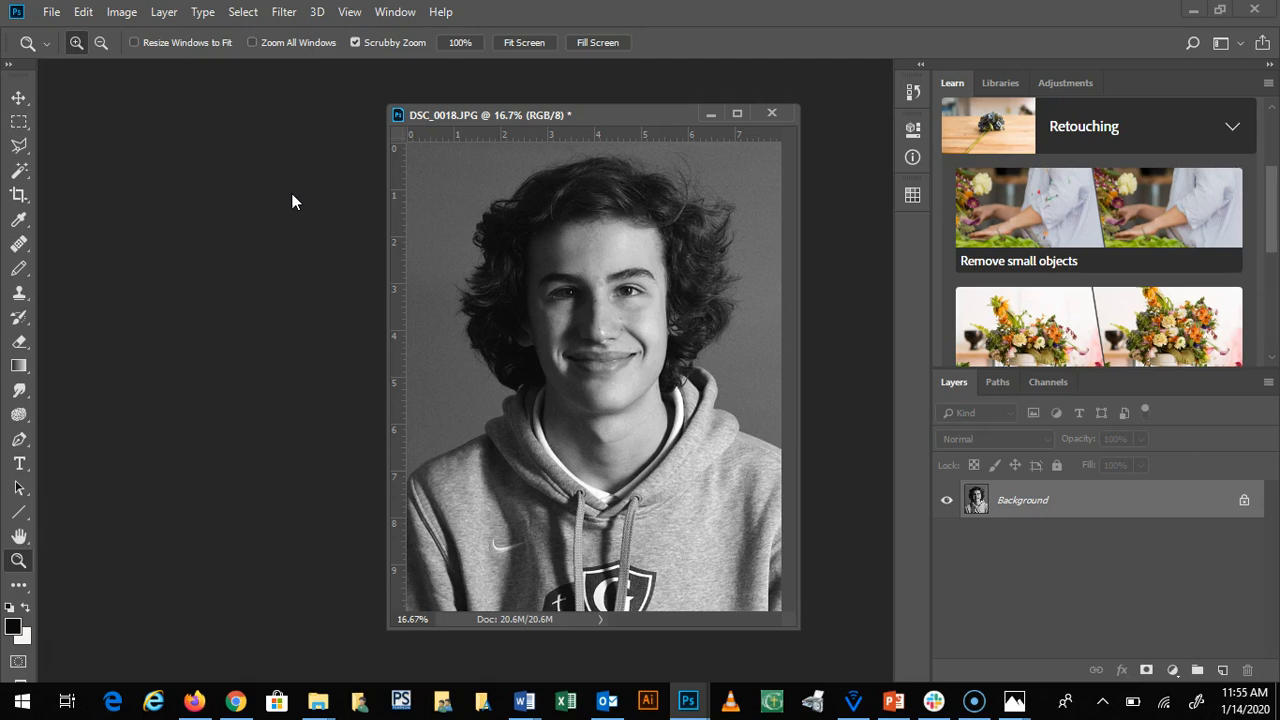
left_click(525, 288)
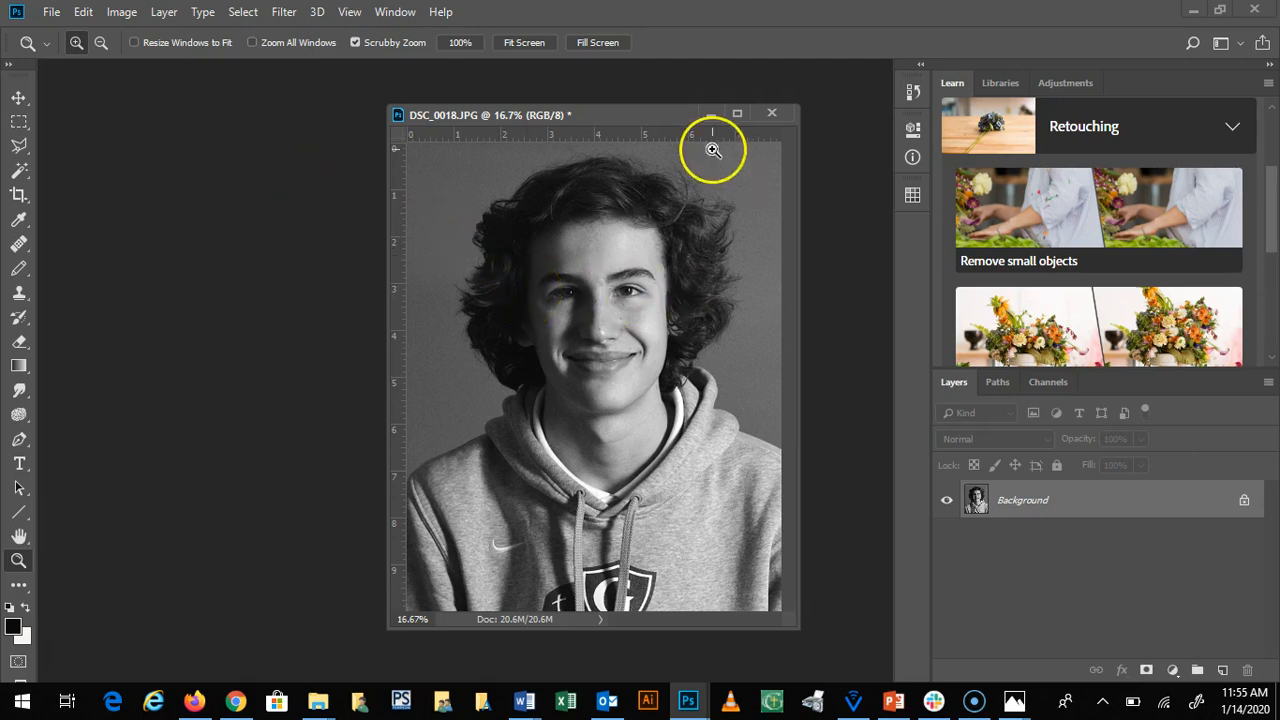
left_click_drag(614, 114, 562, 115)
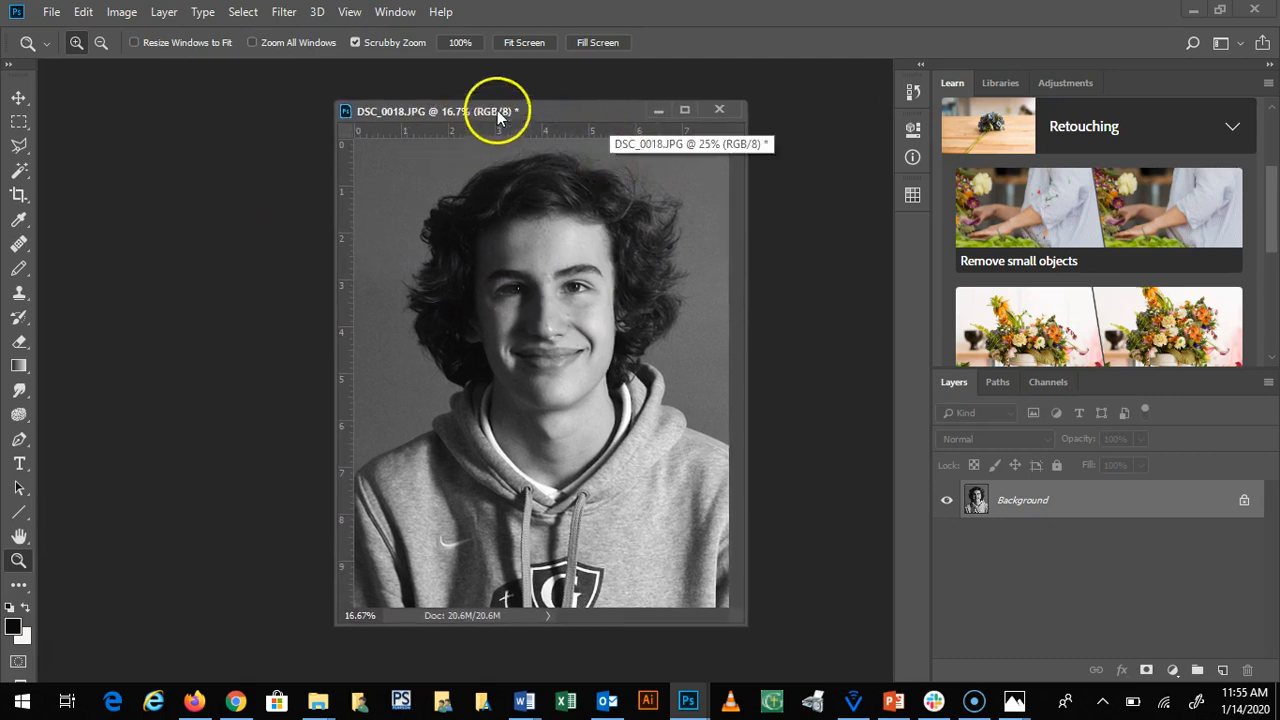
left_click(165, 13)
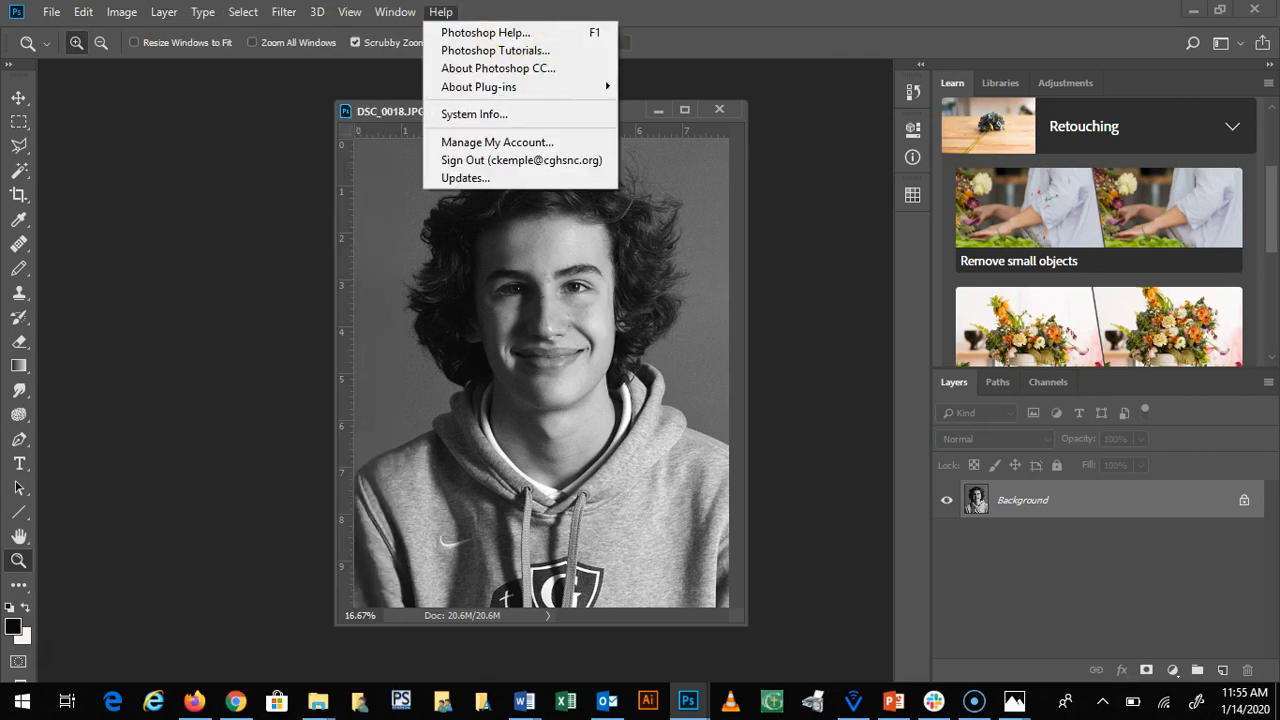
left_click(651, 13)
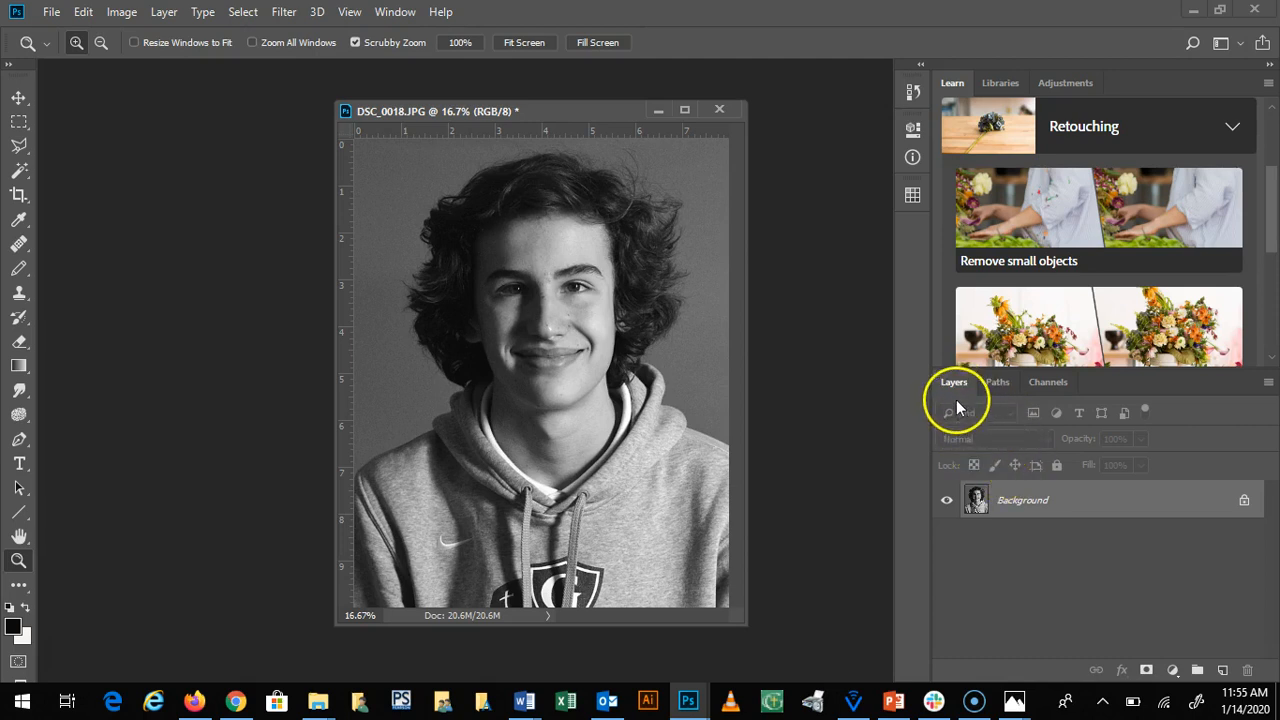
left_click(402, 16)
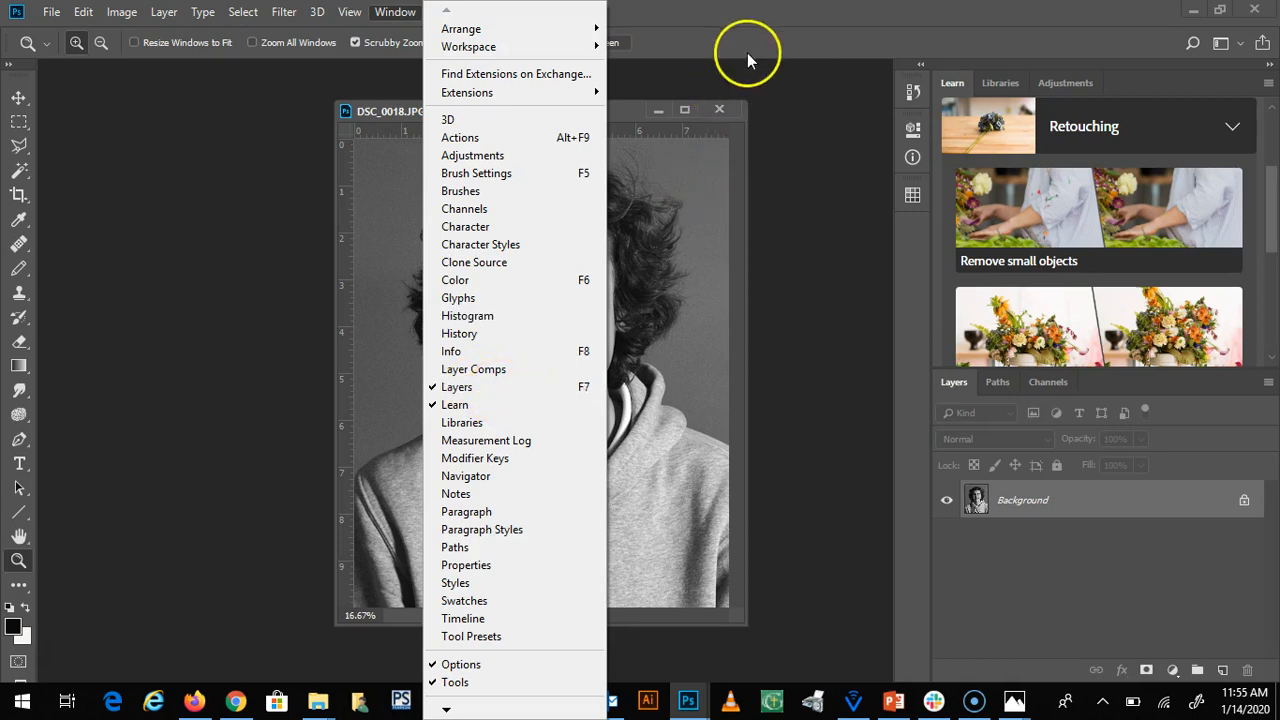
left_click(748, 12)
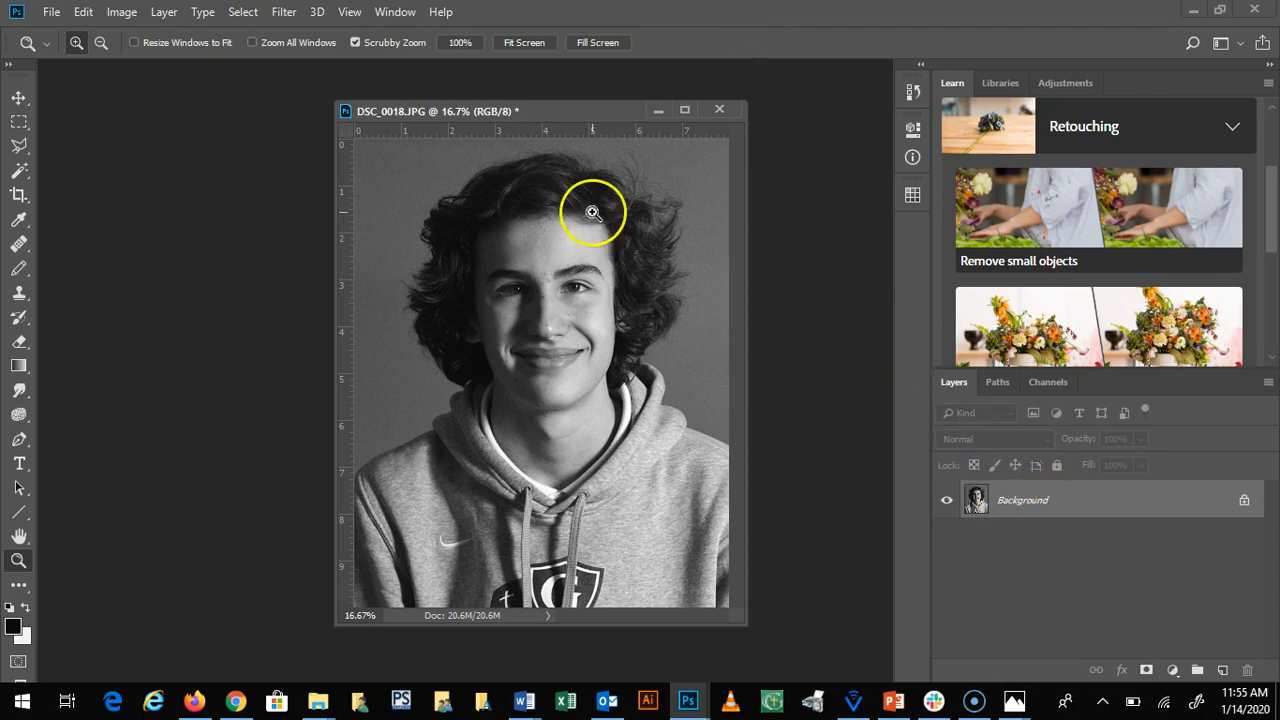
Duplicate the Background layer as Background copy within the same document and select the copy
left_click(1268, 384)
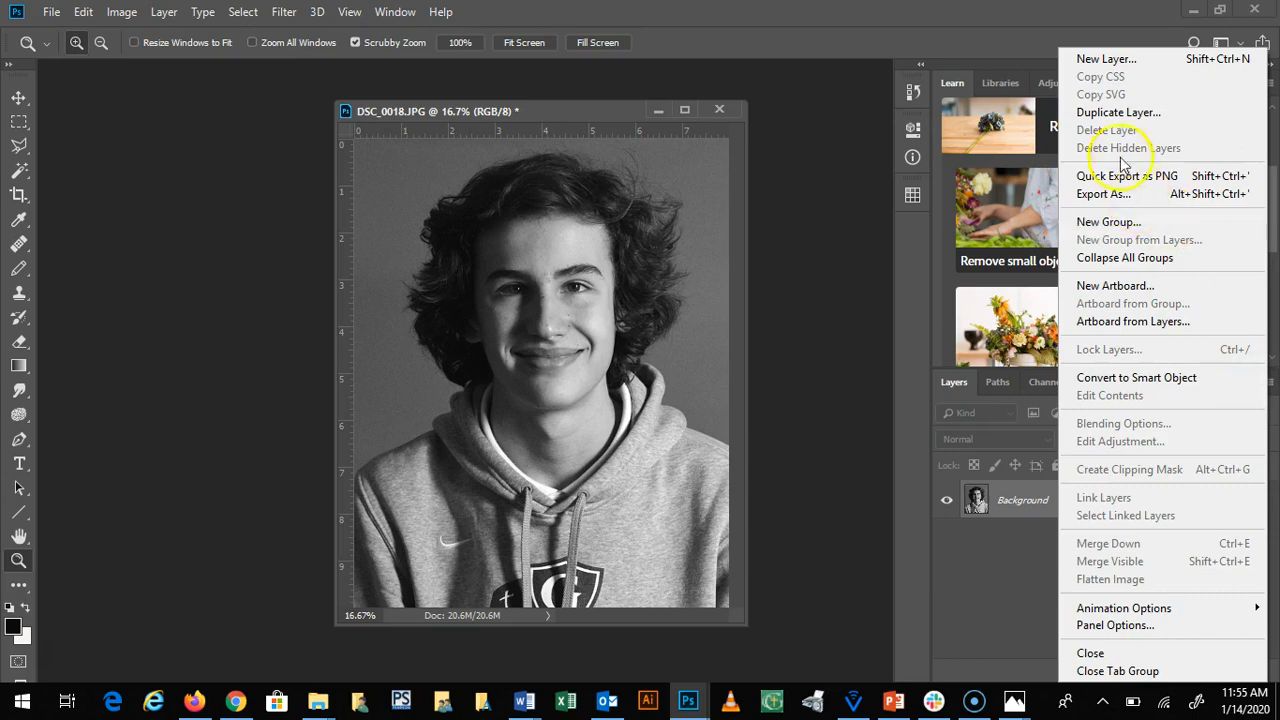
left_click(1127, 119)
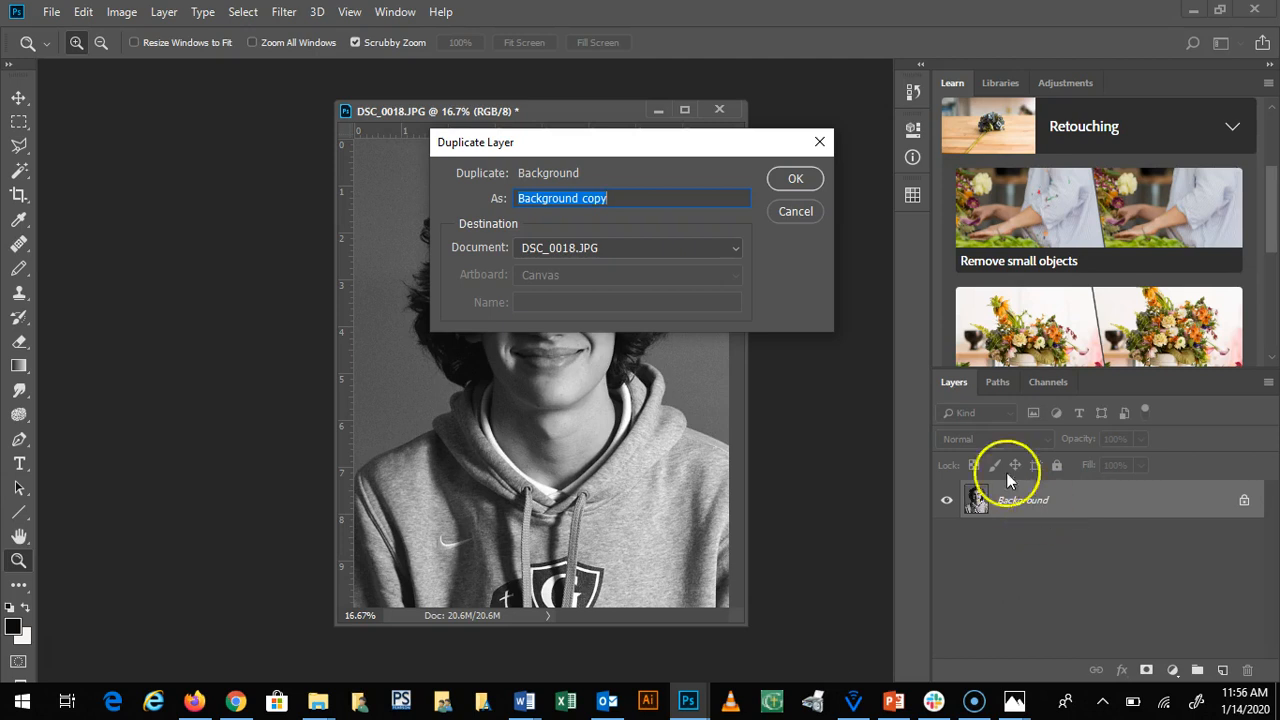
left_click(800, 180)
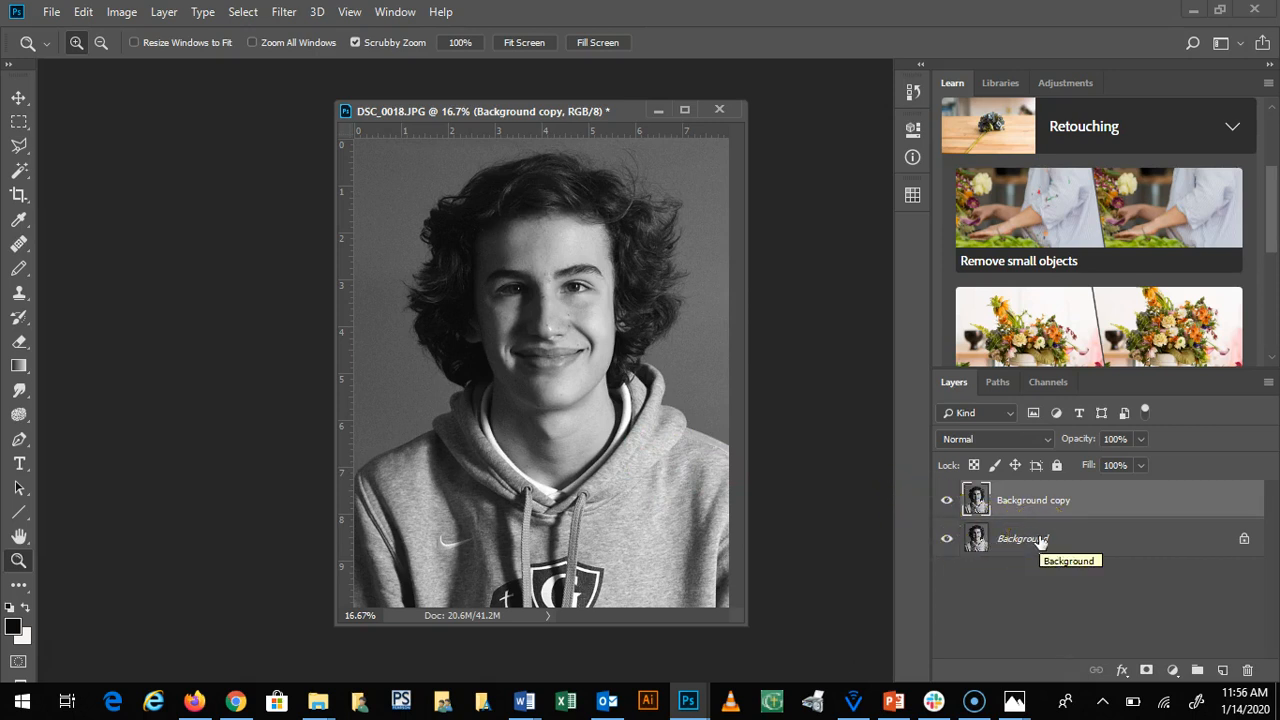
left_click(1084, 500)
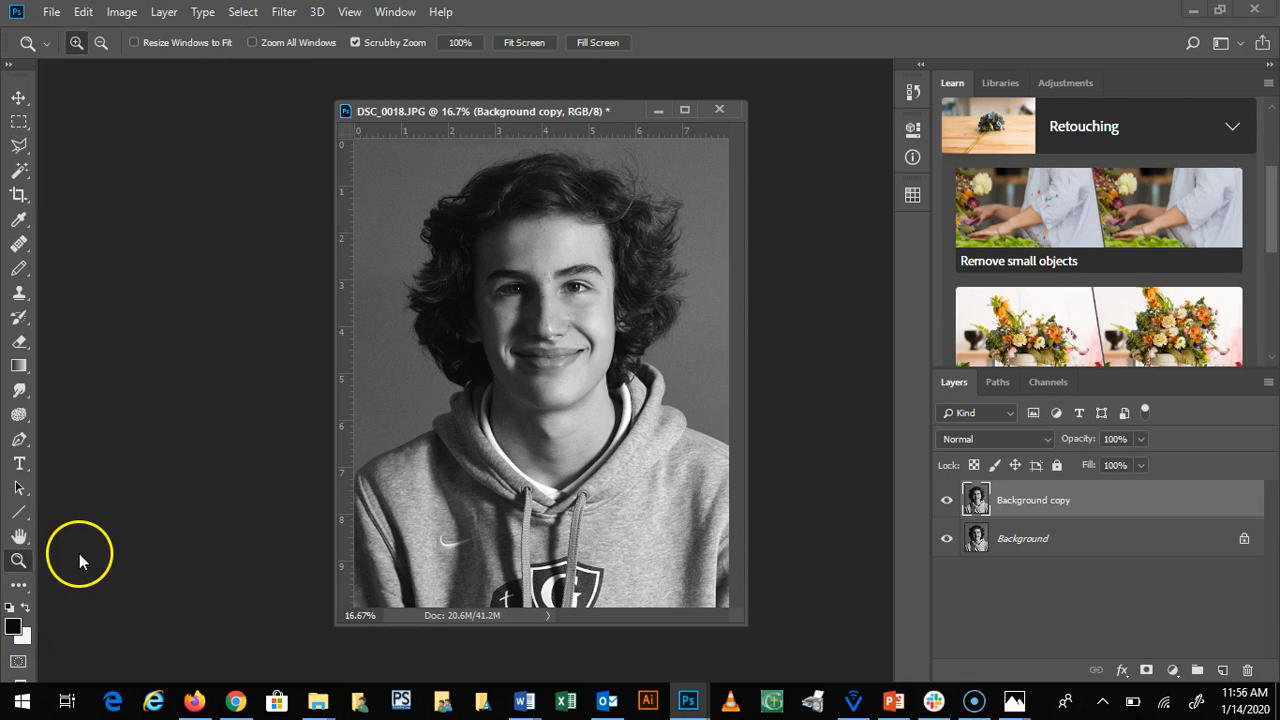
Check the foreground colour in the Color Picker and close it without changing the colour
left_click(15, 630)
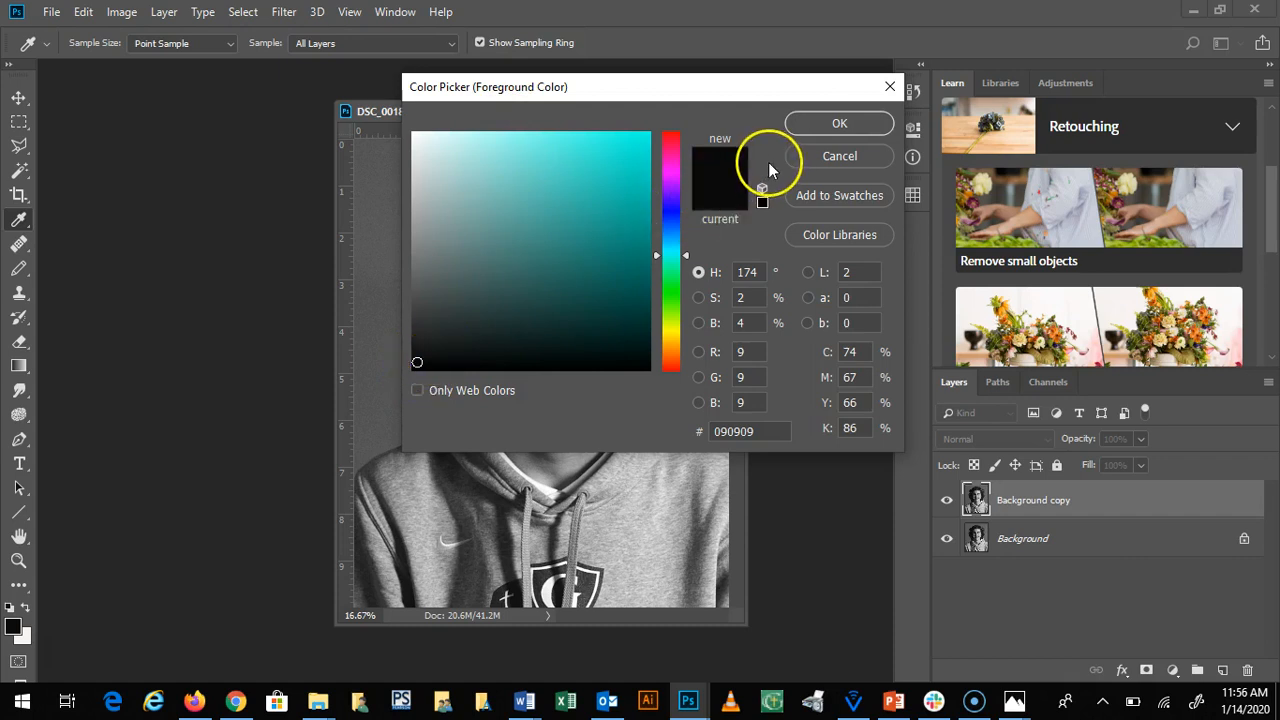
key("z")
left_click(838, 124)
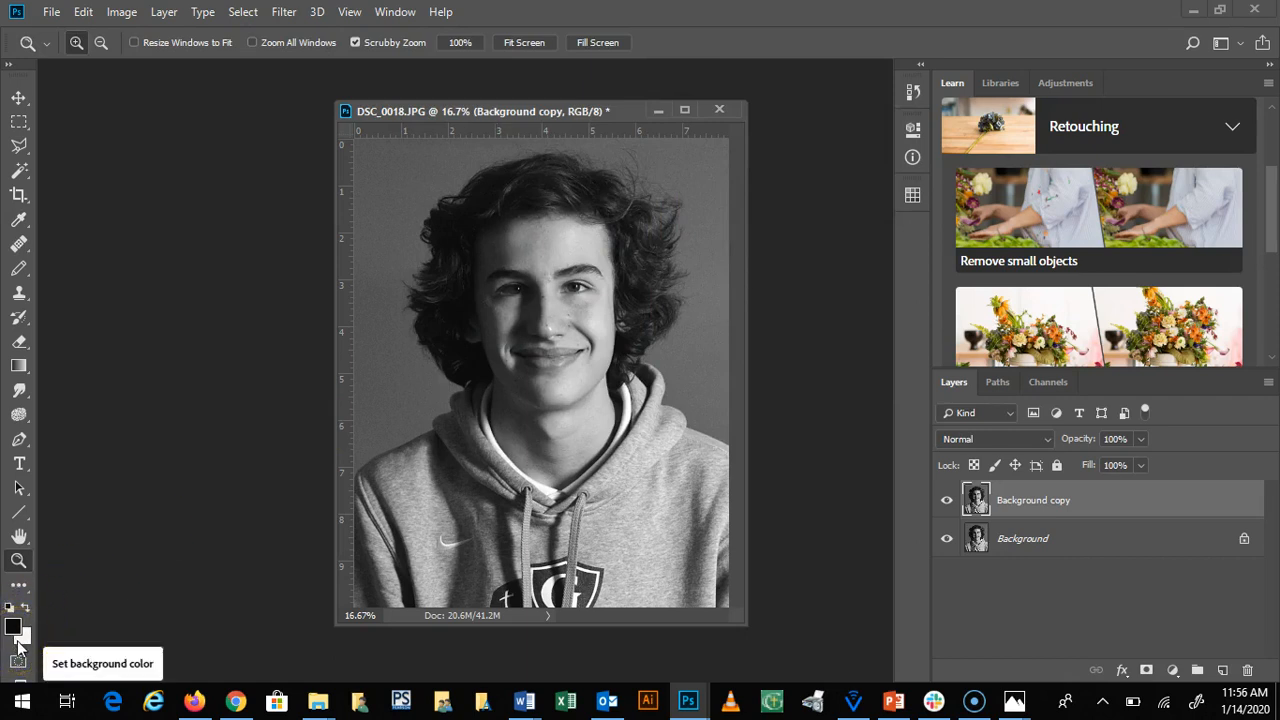
left_click(147, 503)
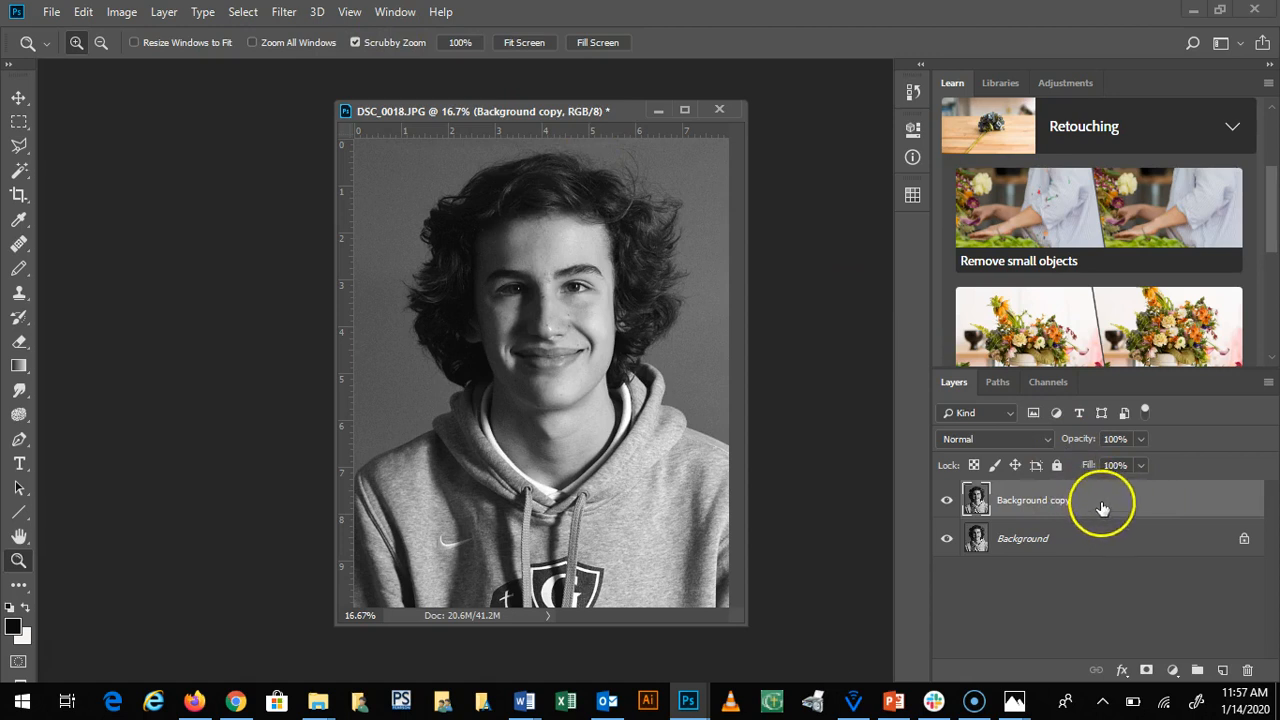
Select the Background copy layer and open the Filter Gallery for it
left_click(1080, 540)
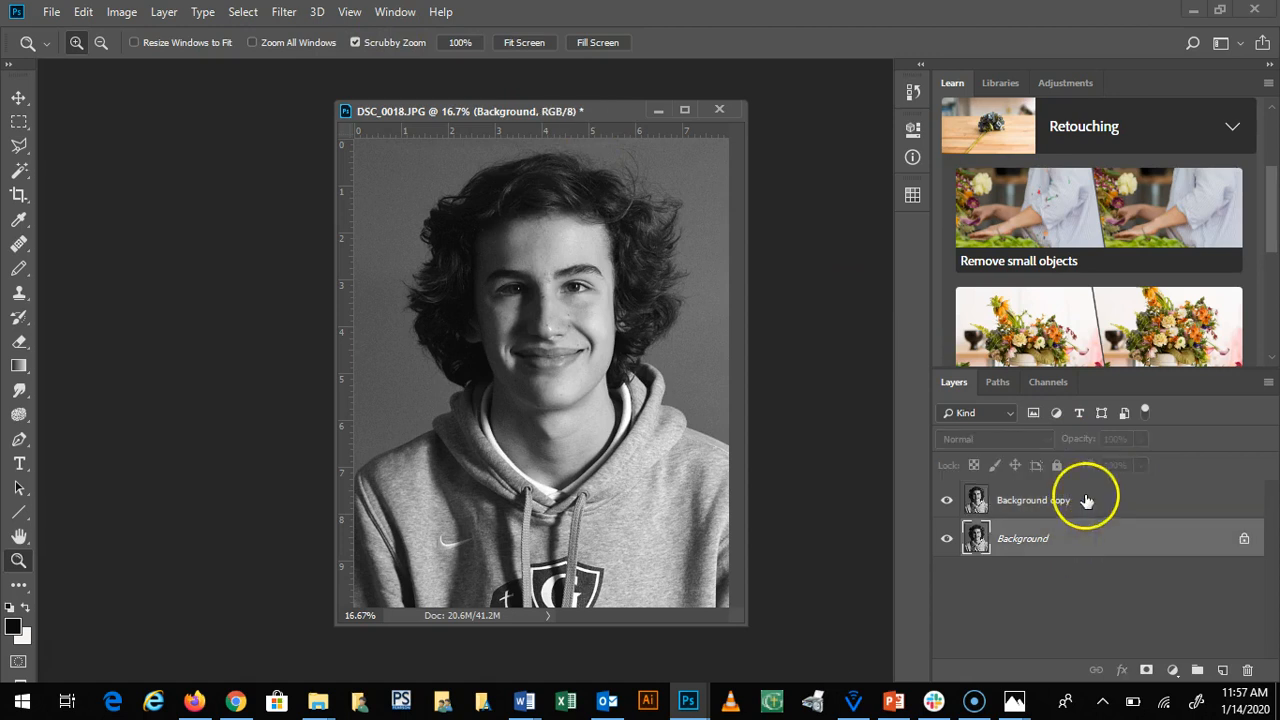
left_click(1086, 497)
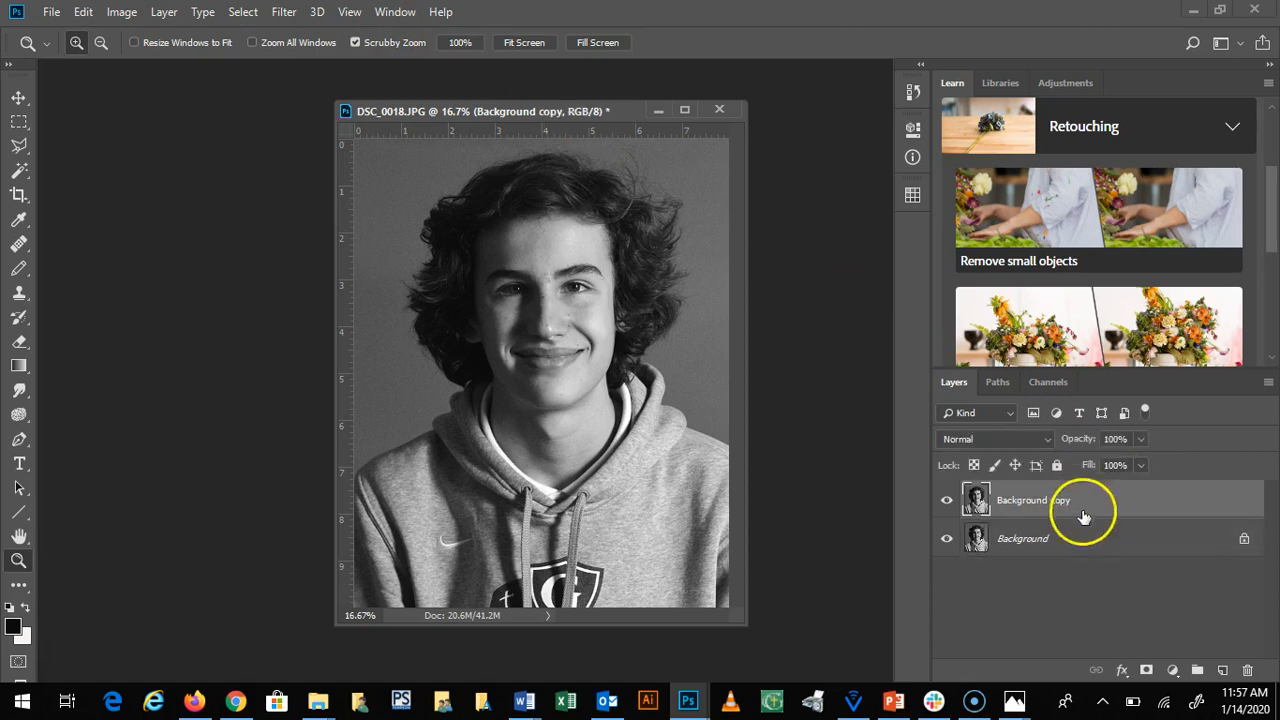
left_click(283, 12)
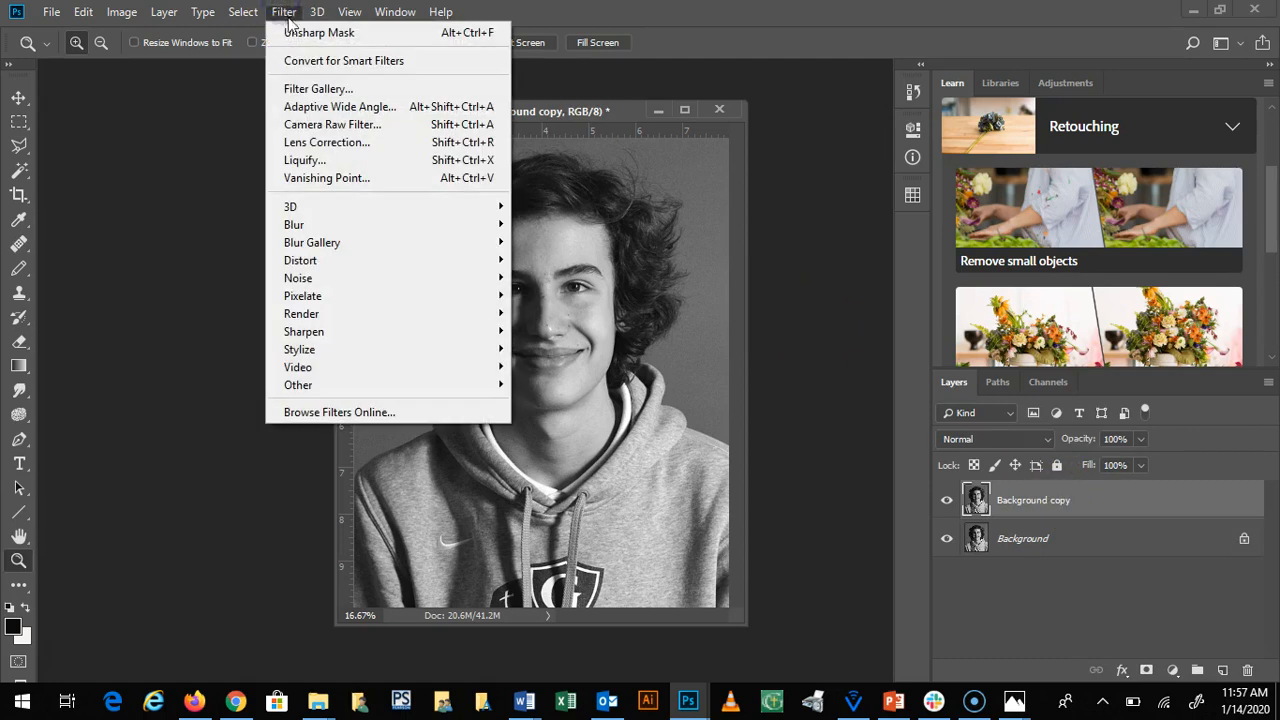
left_click(306, 88)
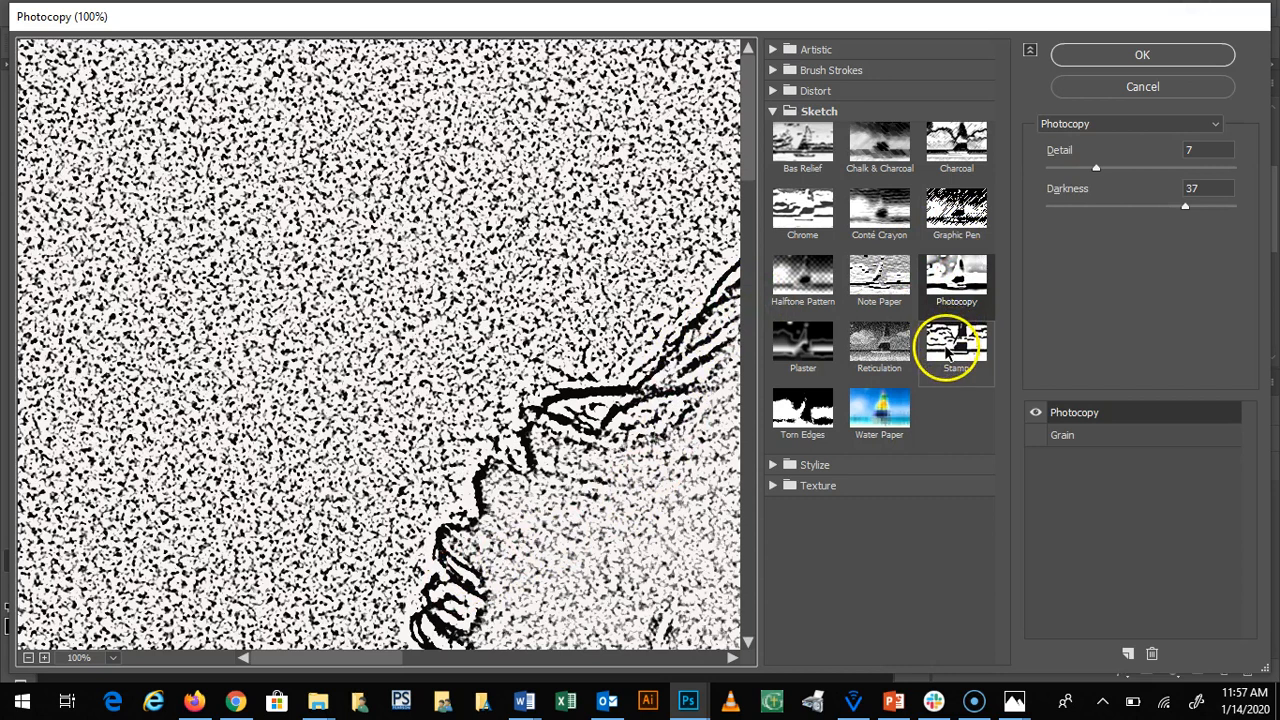
Try the Stamp sketch filter with Light/Dark Balance 2 and Smoothness 3, judging it on the portrait's eyes and nose
left_click(951, 344)
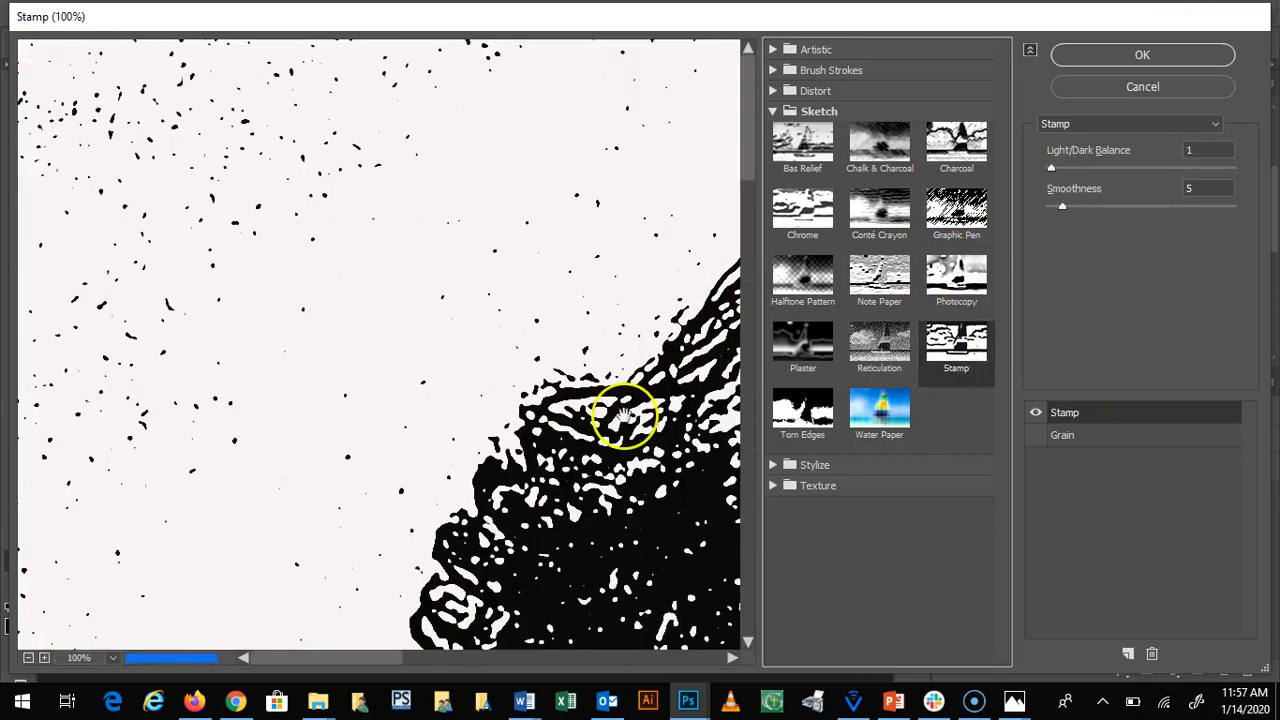
left_click_drag(349, 660, 500, 697)
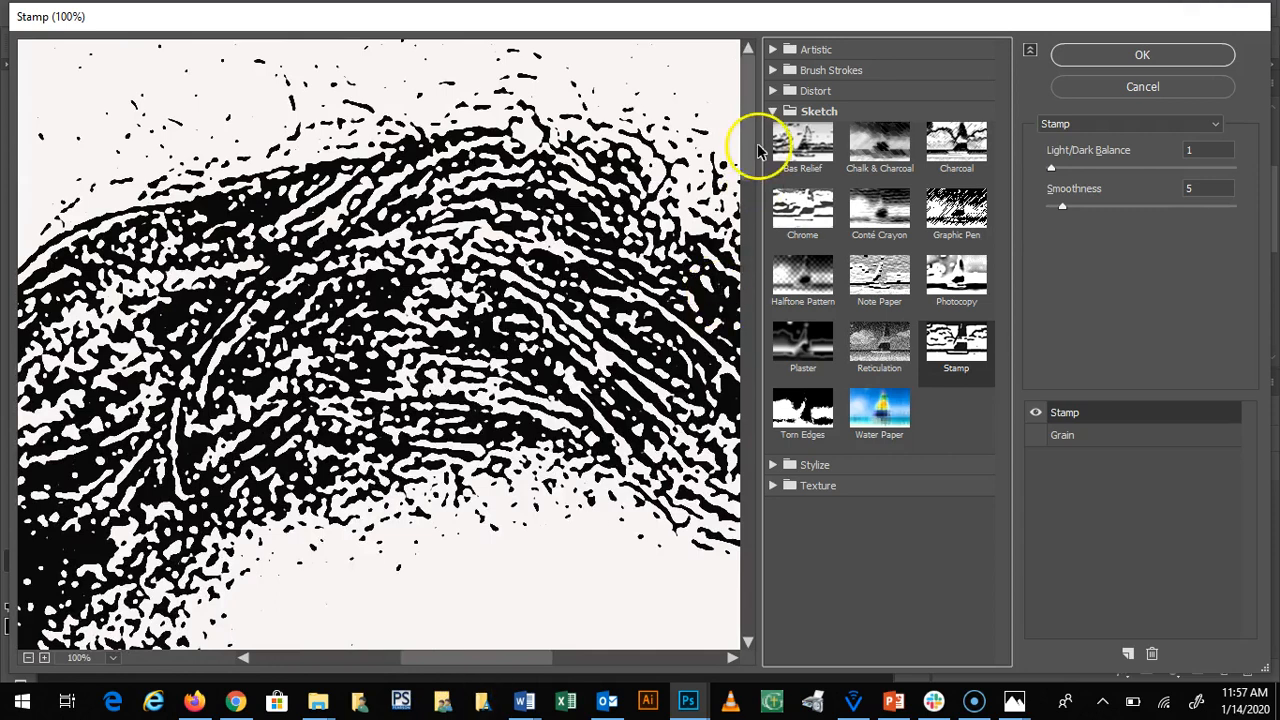
left_click_drag(751, 143, 768, 293)
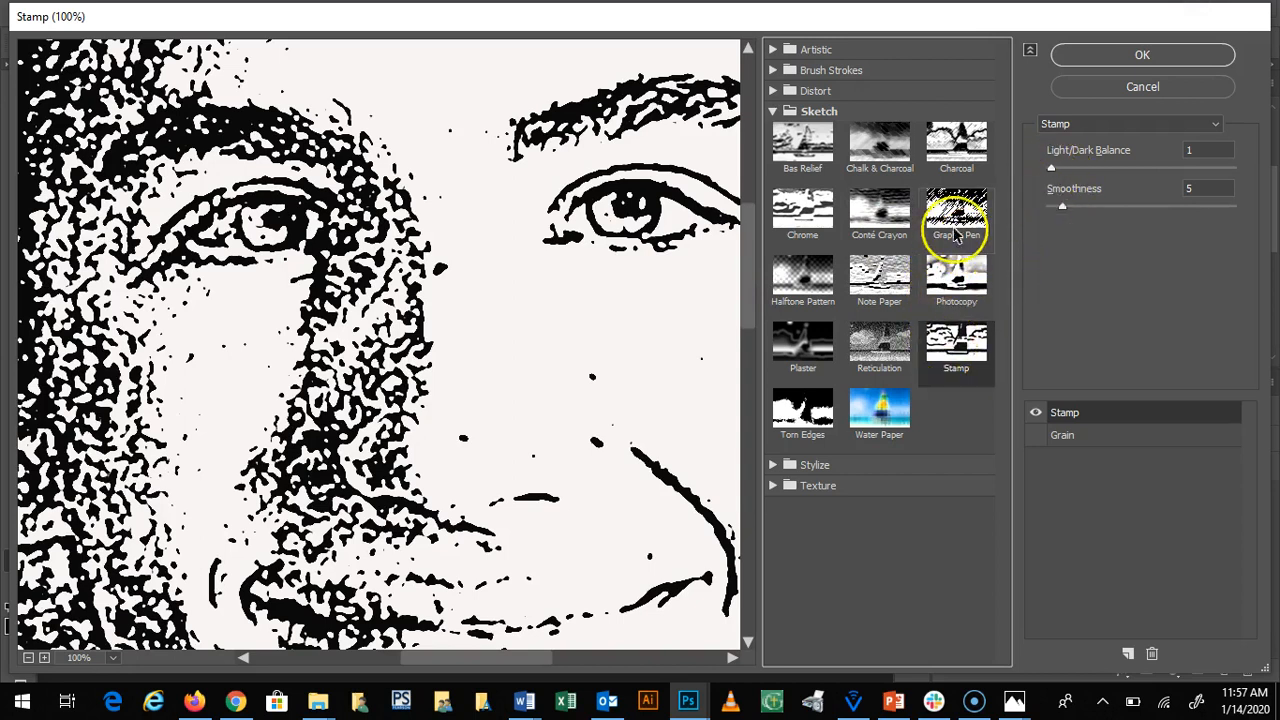
left_click_drag(1065, 210, 1055, 178)
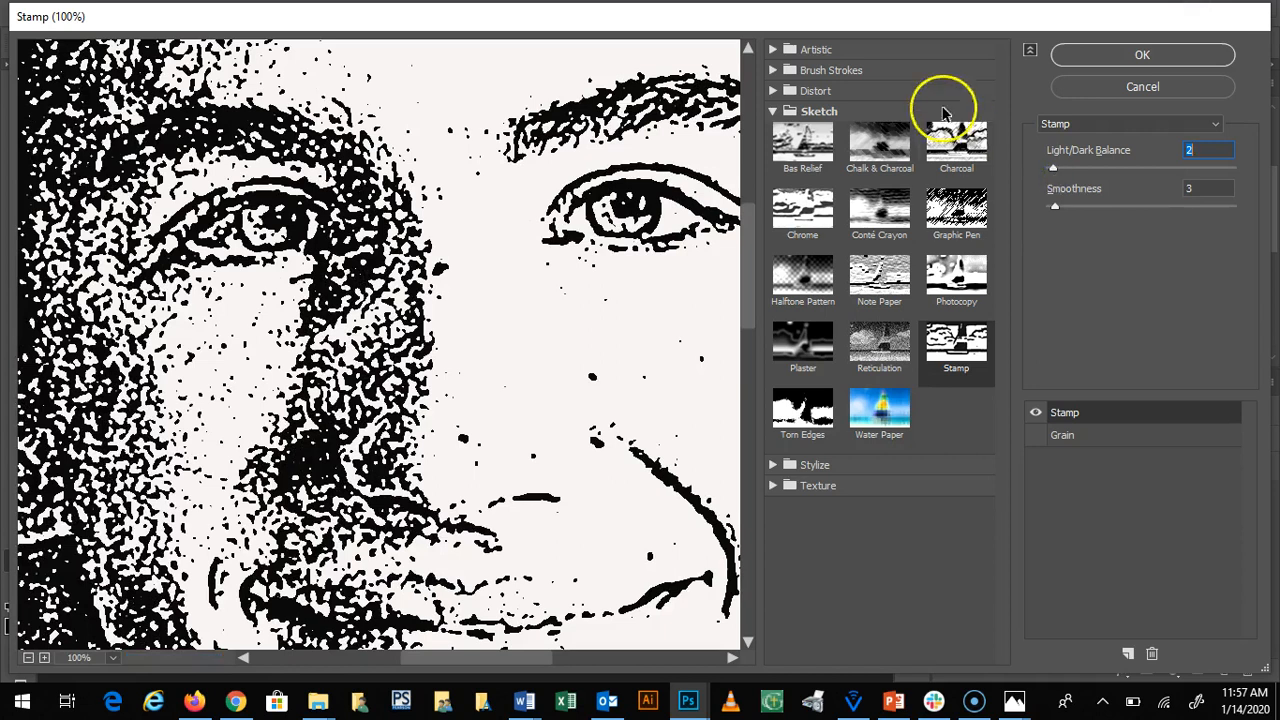
Apply the Photocopy sketch filter to the Background copy layer with Detail 10 and Darkness 30
left_click(973, 284)
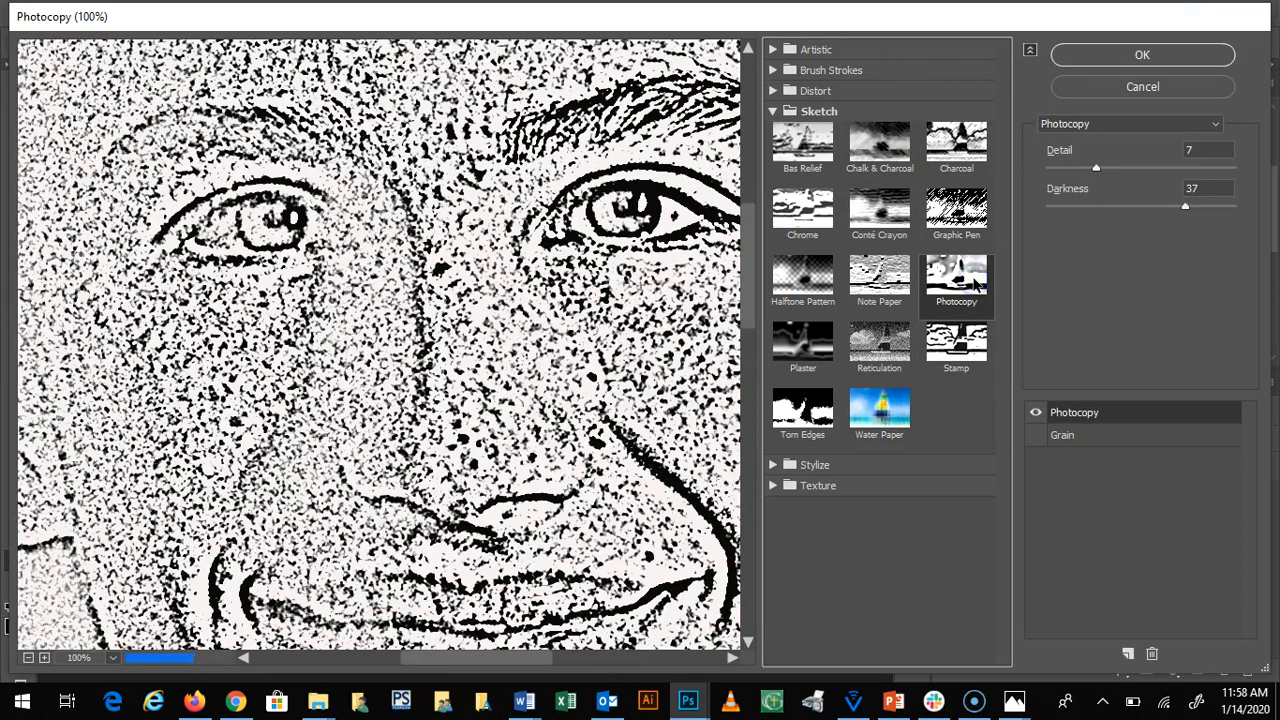
left_click_drag(1184, 192, 1183, 210)
mouse_move(1163, 212)
left_mouse_down()
mouse_move(1106, 212)
mouse_move(1078, 176)
mouse_move(1050, 180)
mouse_move(1150, 230)
left_mouse_up()
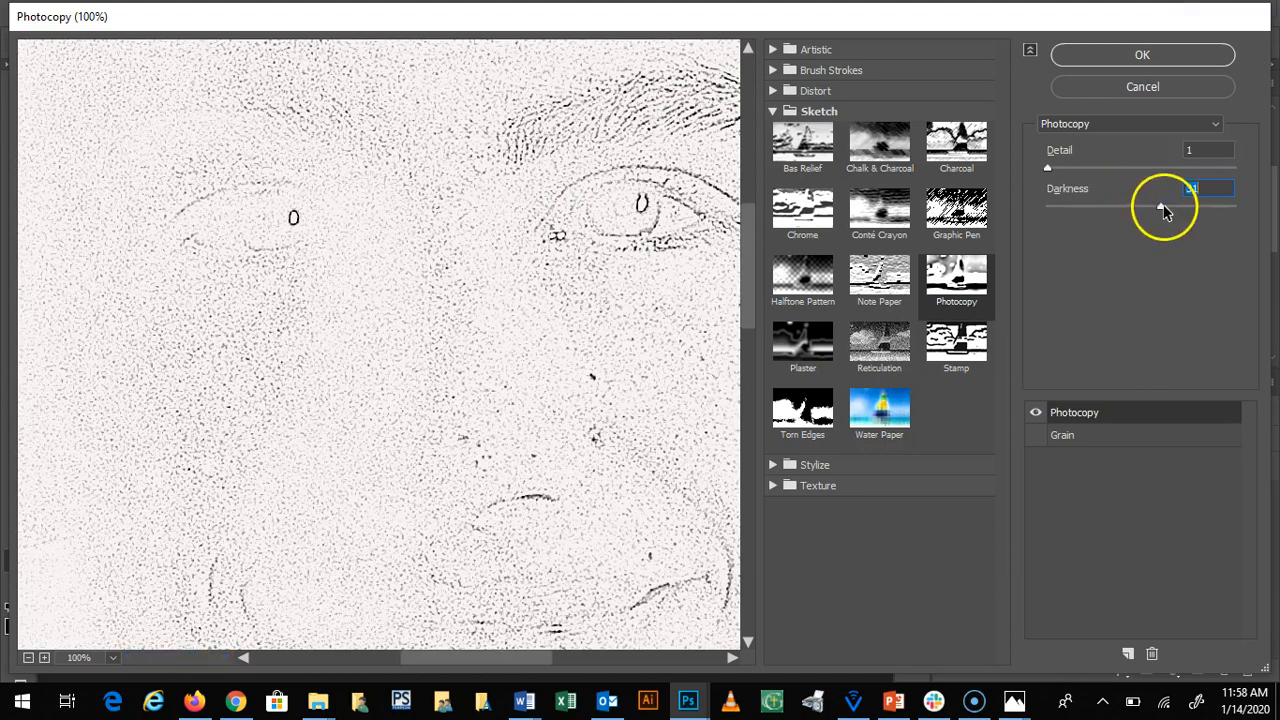
left_click(1162, 209)
left_click_drag(1052, 171, 1121, 177)
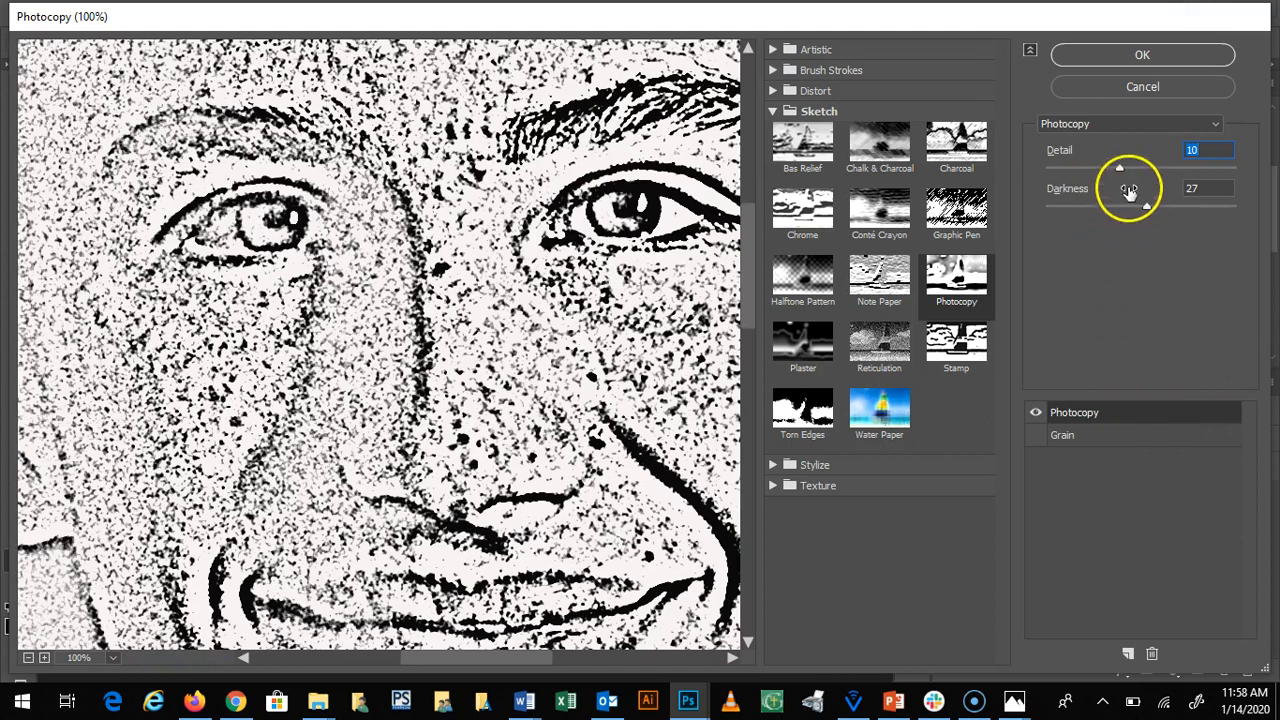
left_click_drag(1147, 206, 1166, 214)
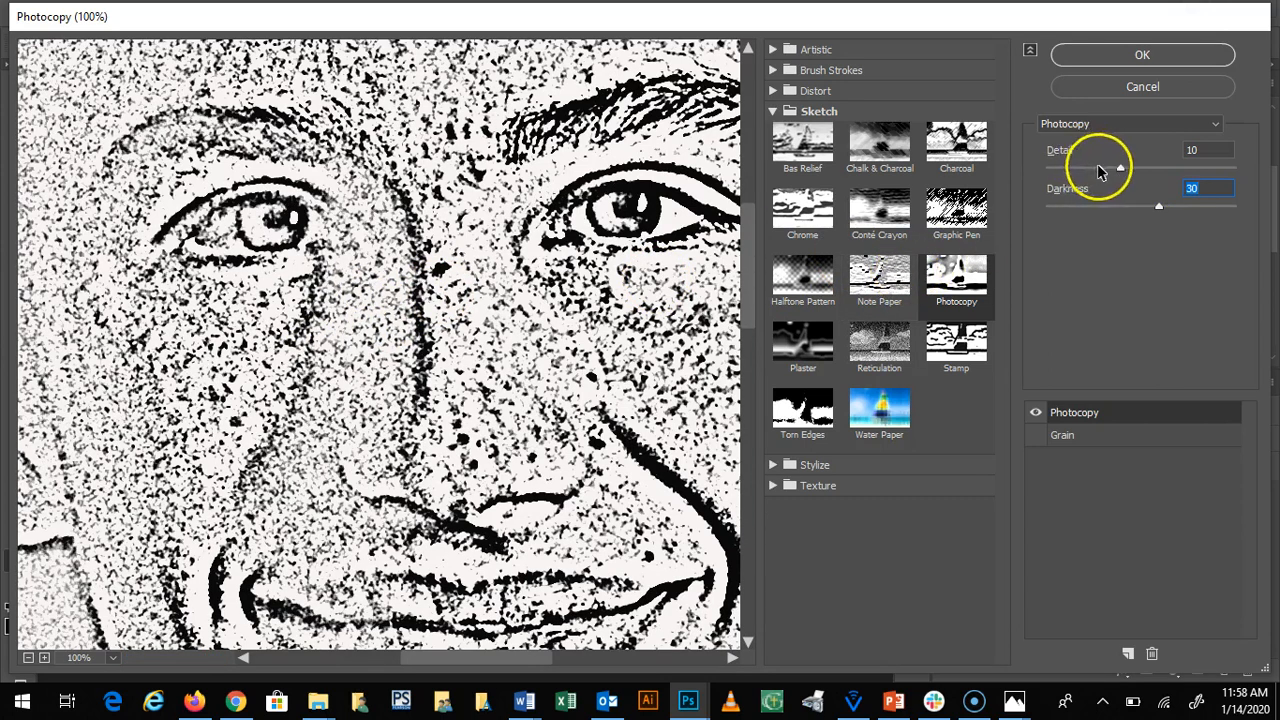
left_click_drag(1121, 168, 1117, 172)
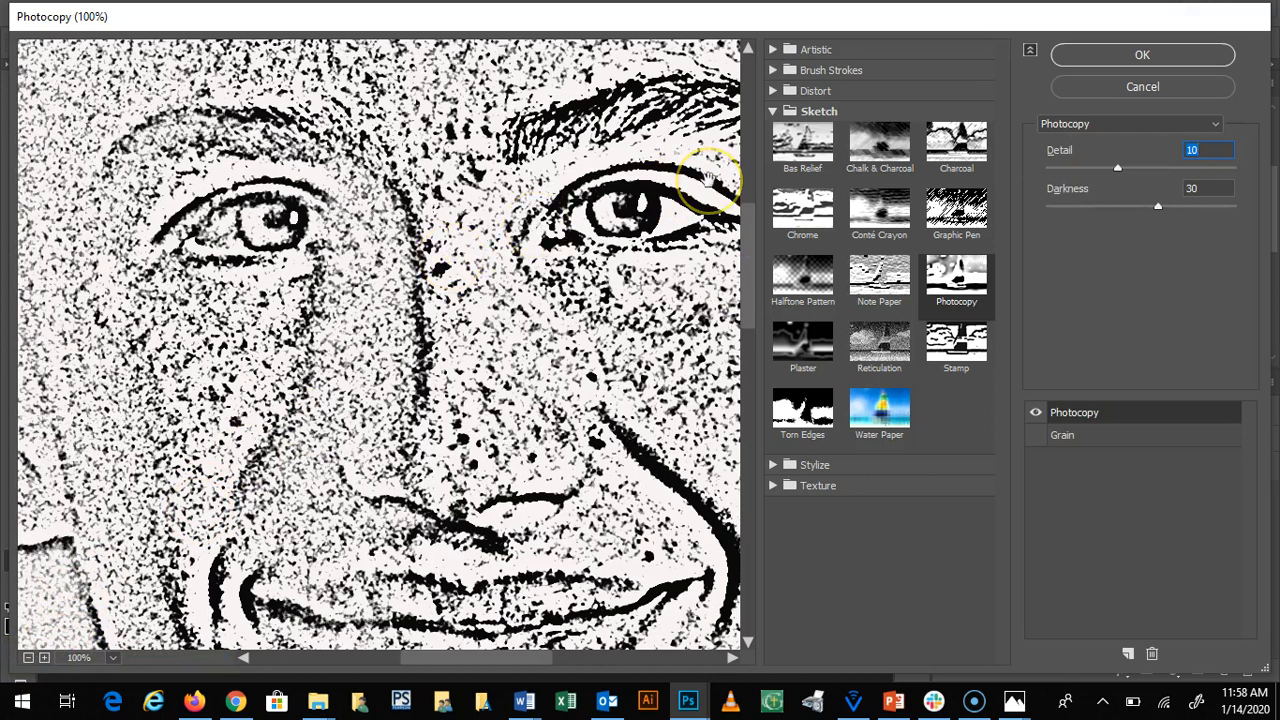
left_click(127, 352)
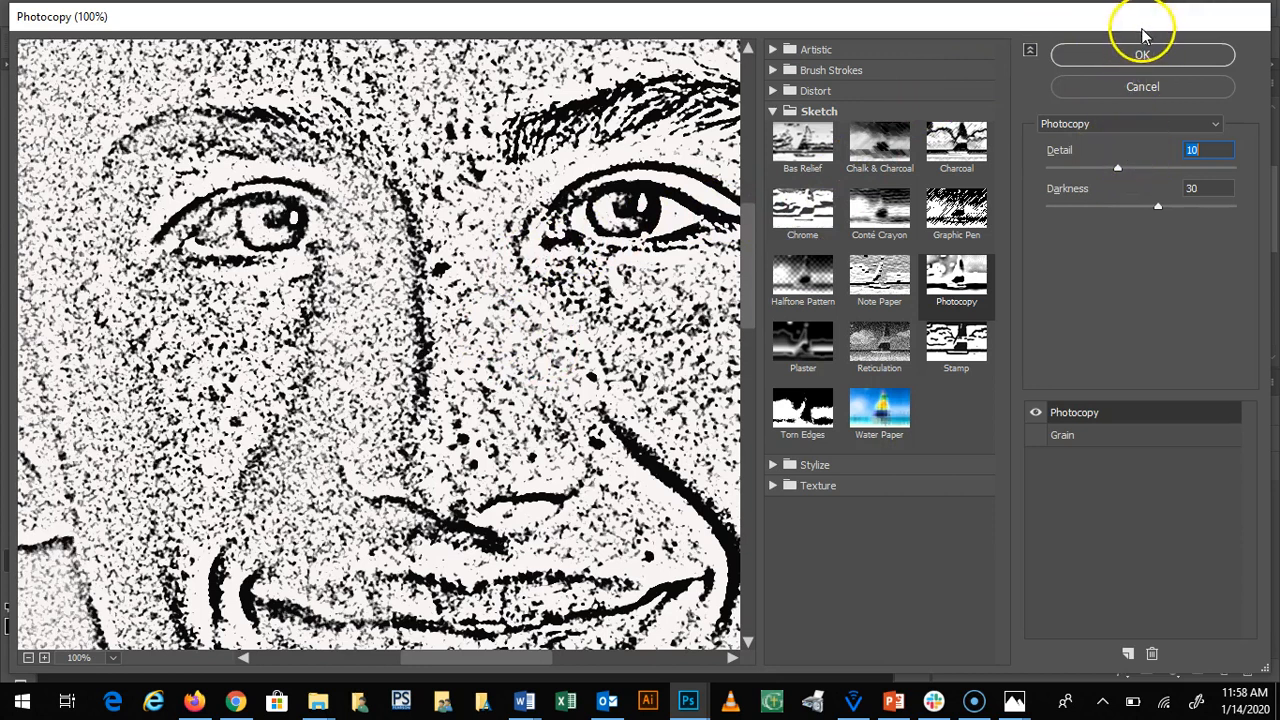
left_click(1137, 57)
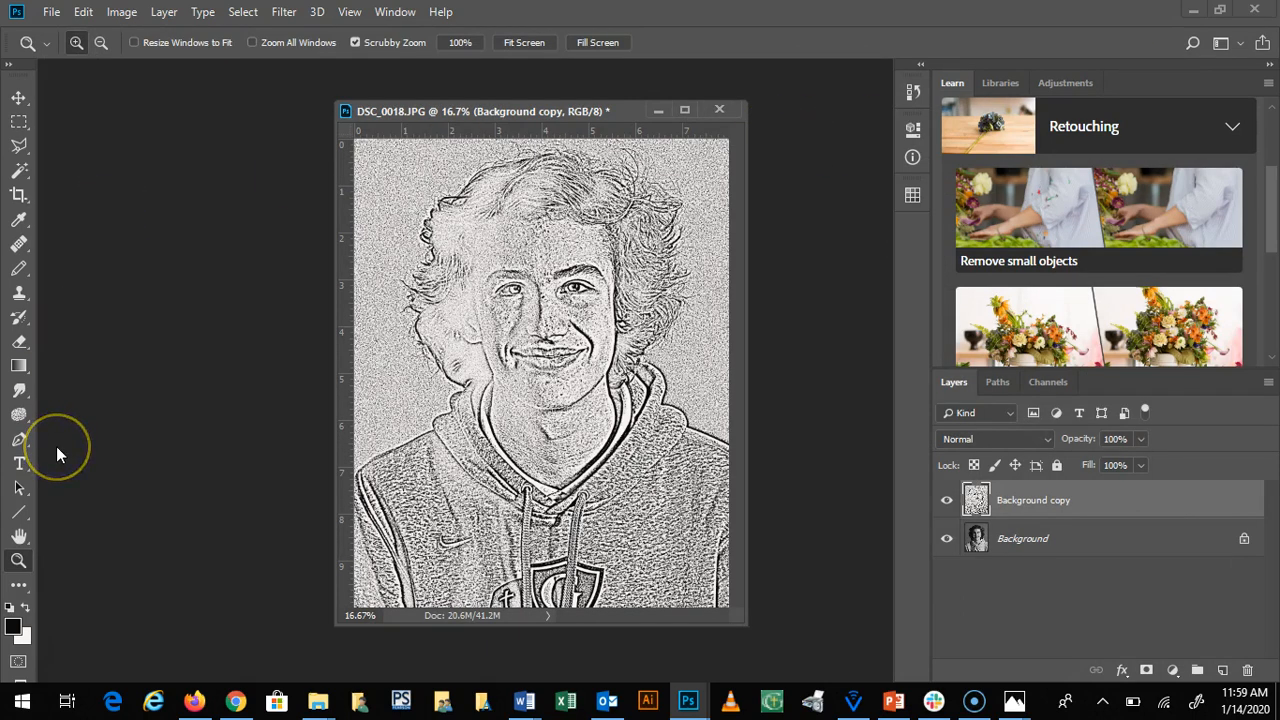
Compare the Photocopy version of the face with the original photo up close by toggling the Background copy layer's visibility
left_click(540, 280)
left_click(533, 275)
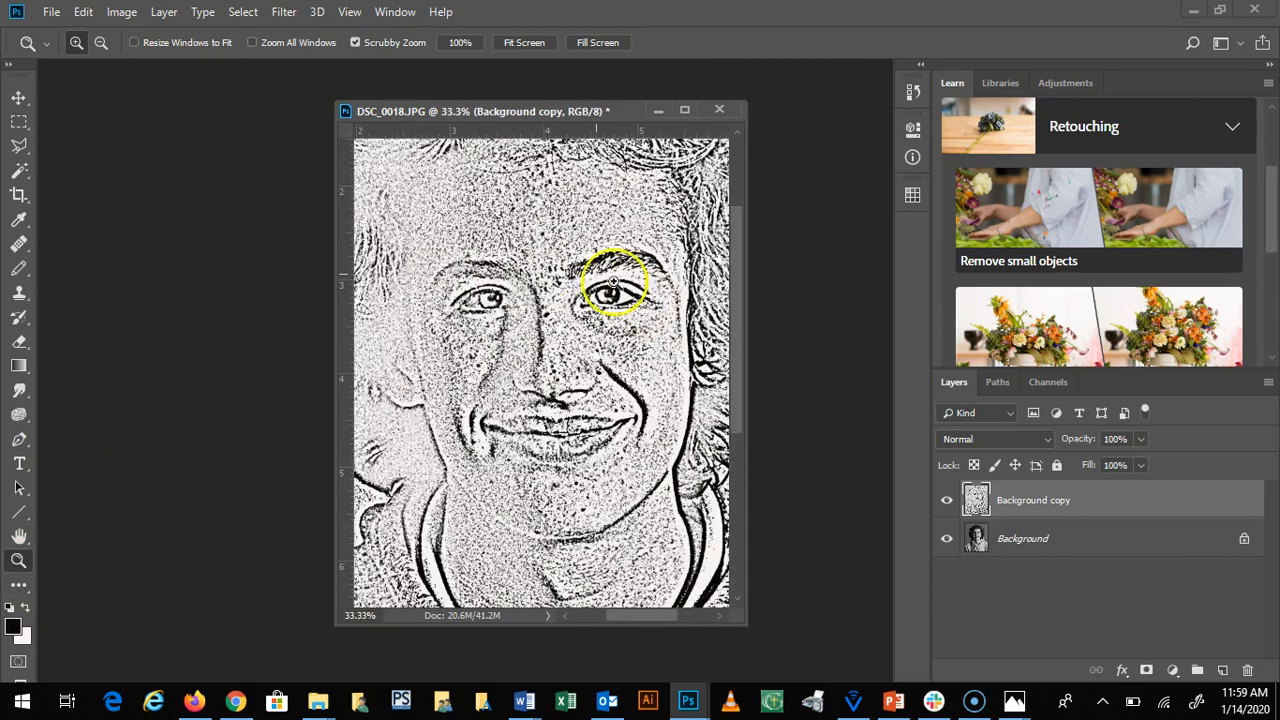
left_click(947, 502)
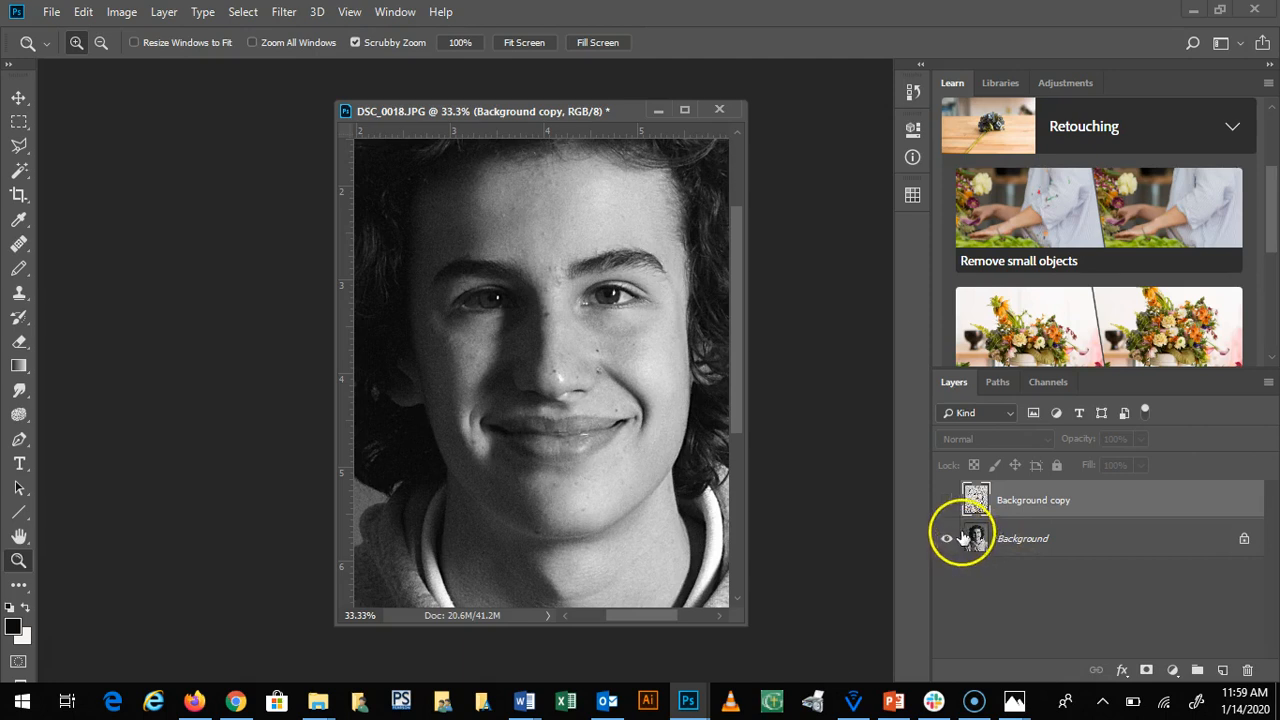
left_click(946, 502)
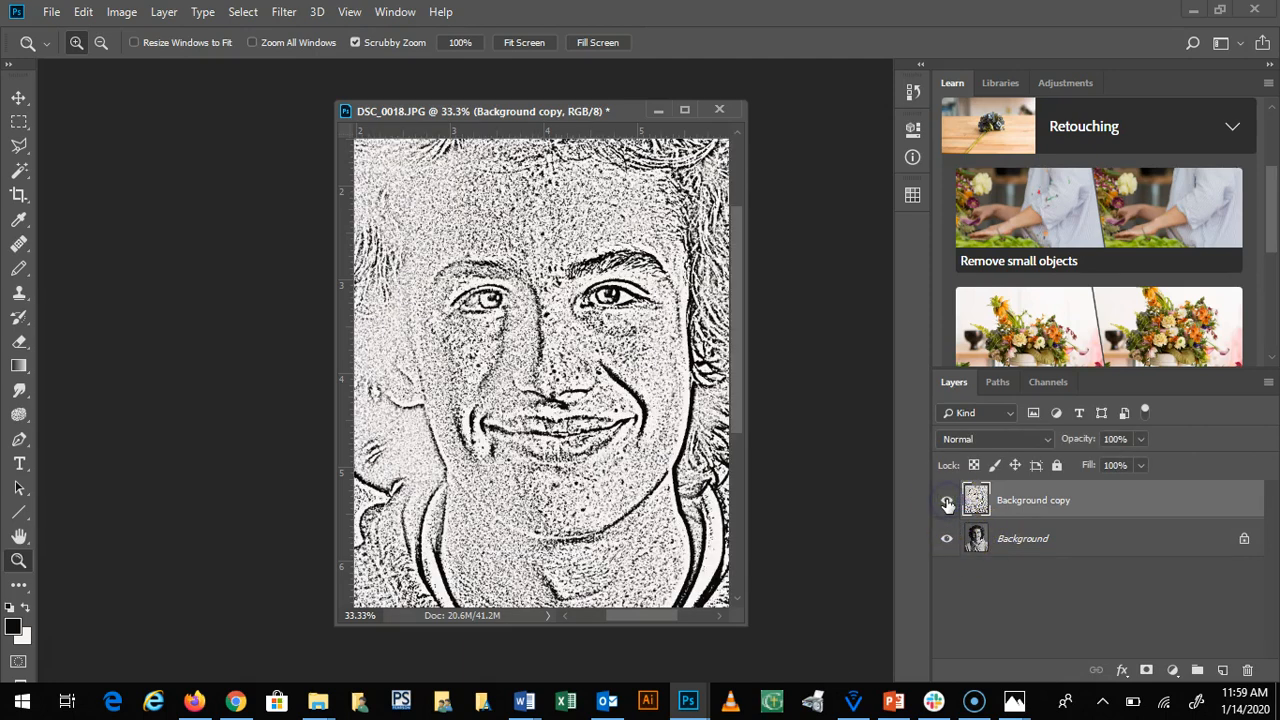
left_click(946, 502)
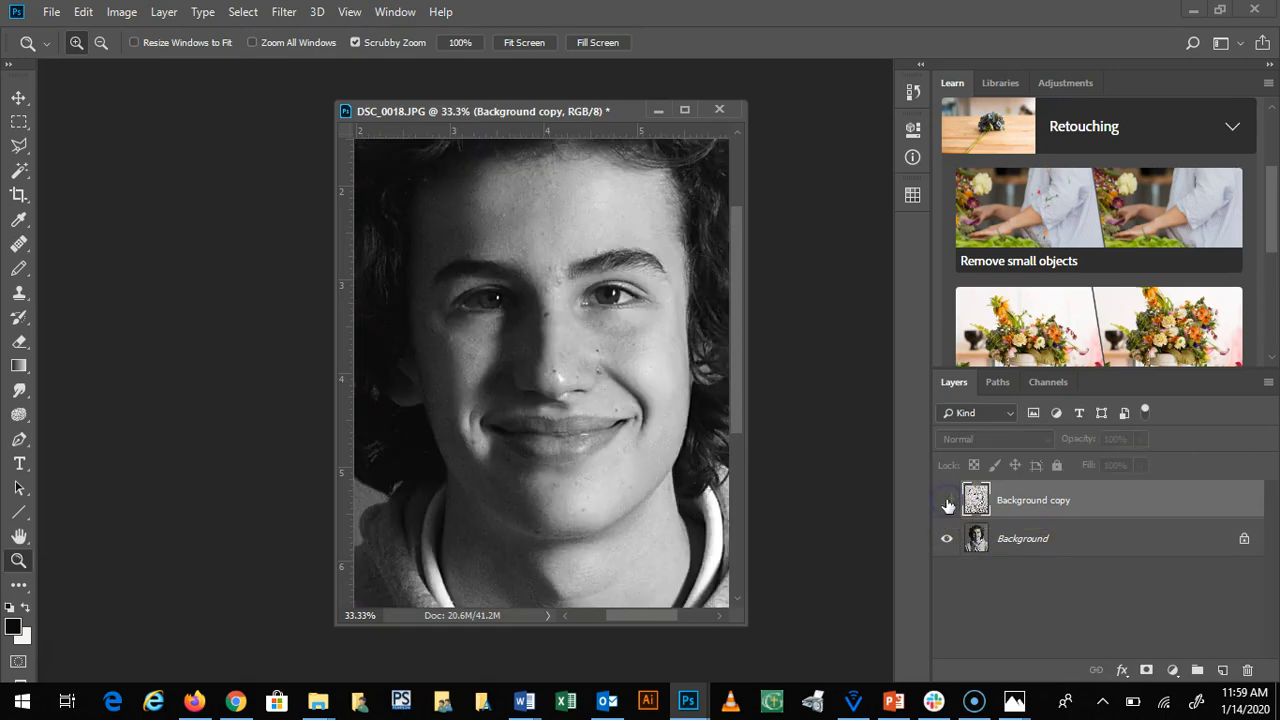
left_click(463, 307, "alt")
left_click(458, 300, "alt")
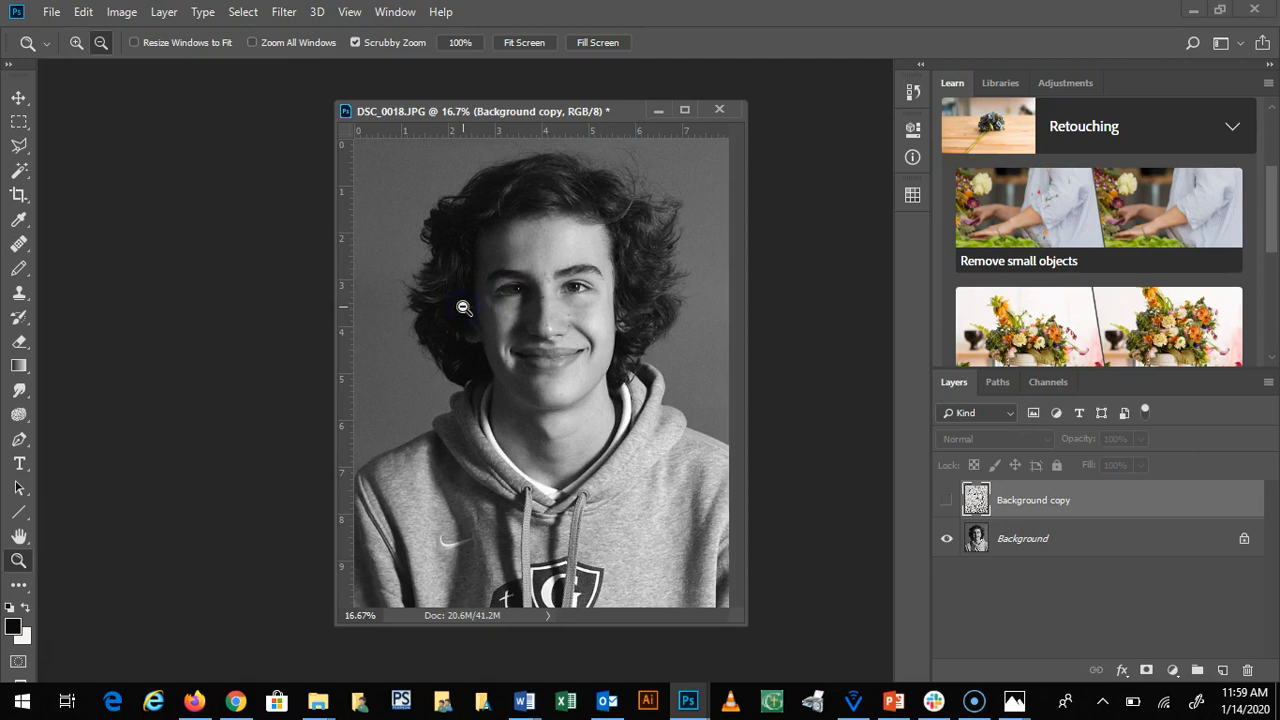
Compare the filtered and original versions across the whole portrait, enlarging the image to 25% and leaving Background copy visible
left_click(946, 502)
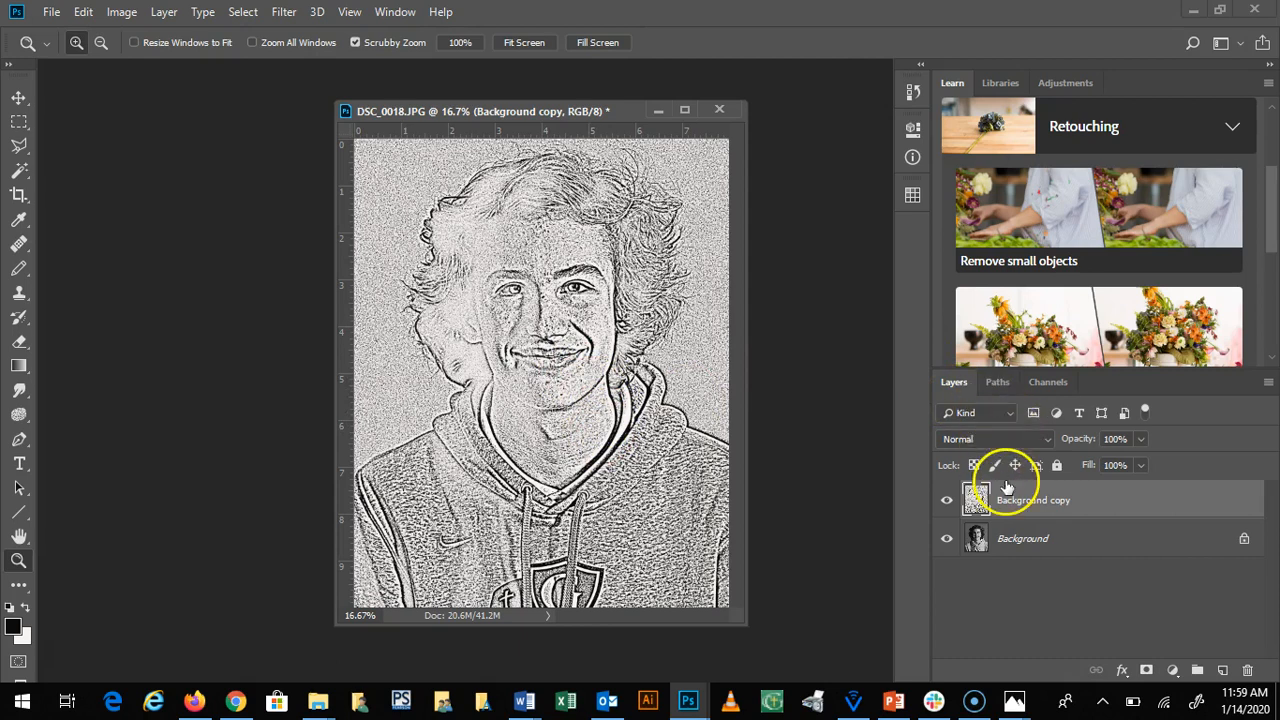
left_click(947, 501)
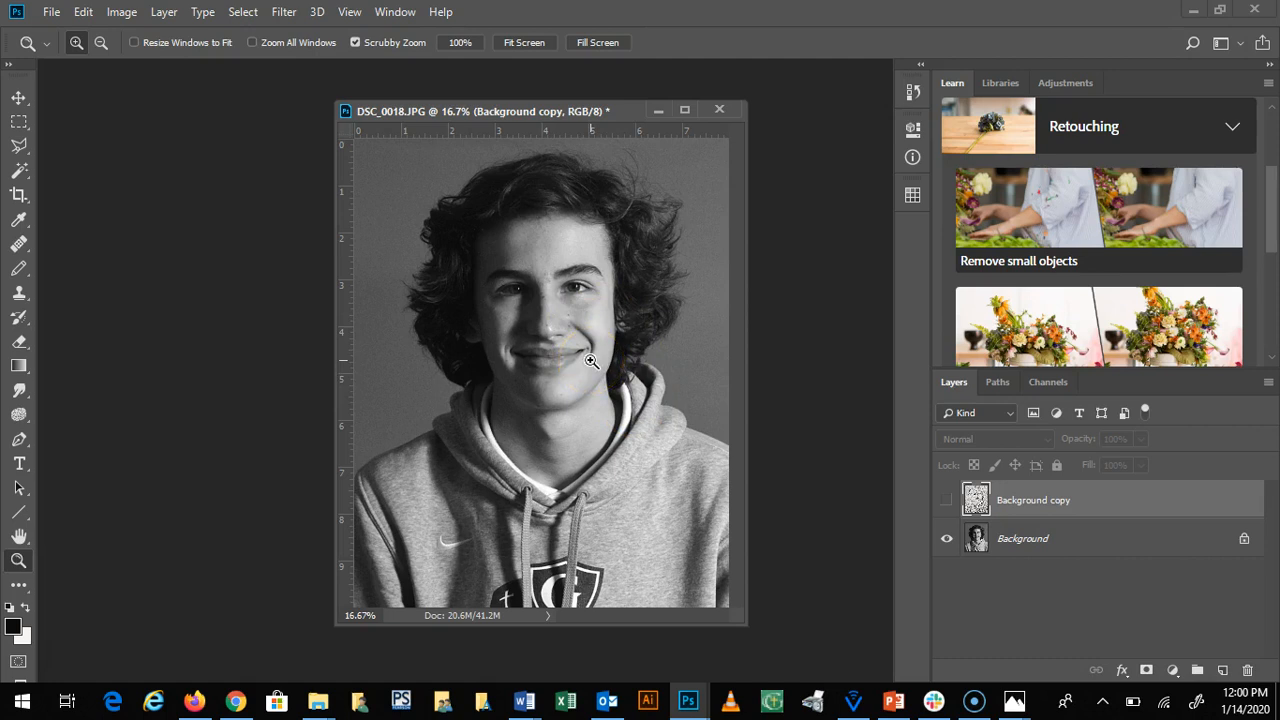
left_click(947, 500)
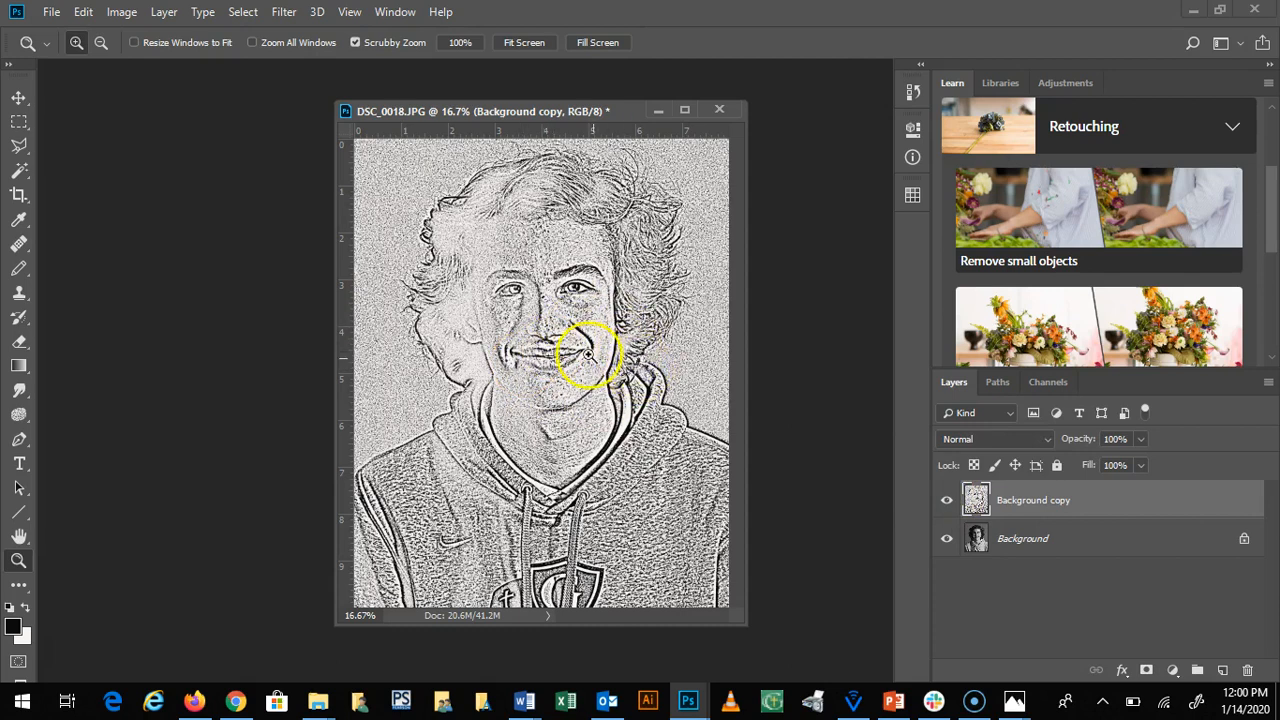
left_click(946, 503)
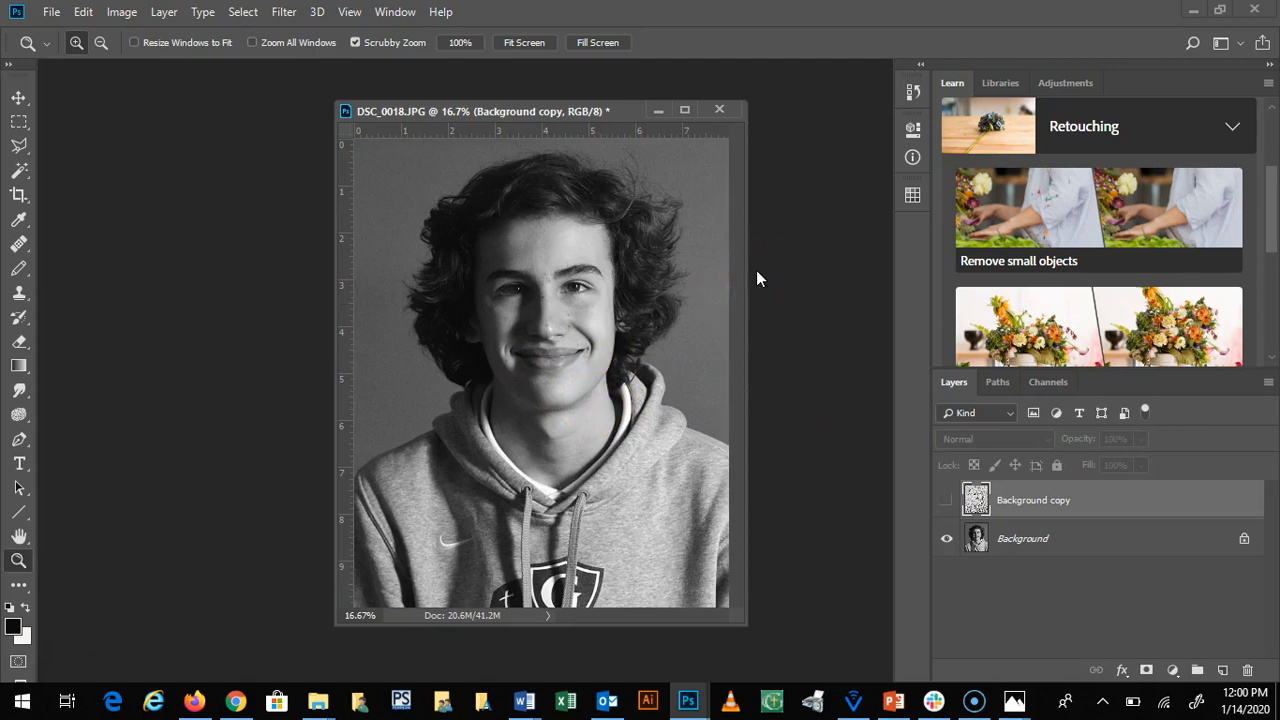
key("ctrl+plus")
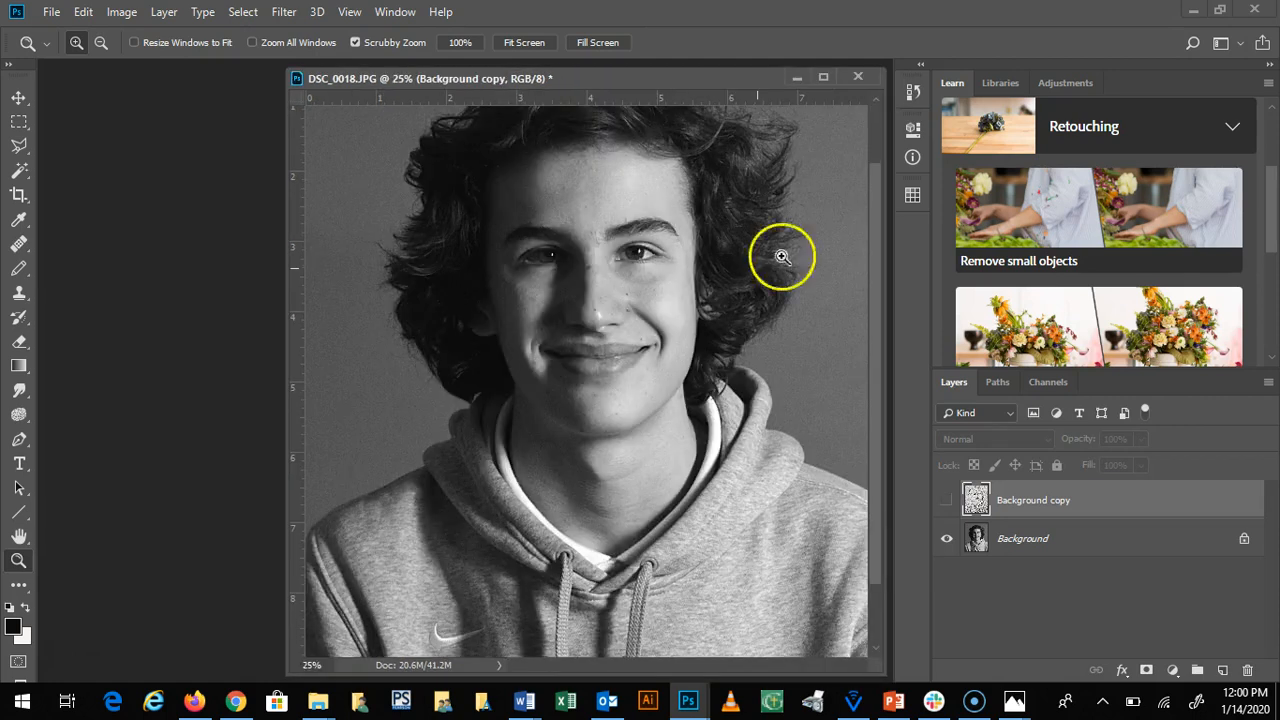
left_click_drag(875, 215, 873, 170)
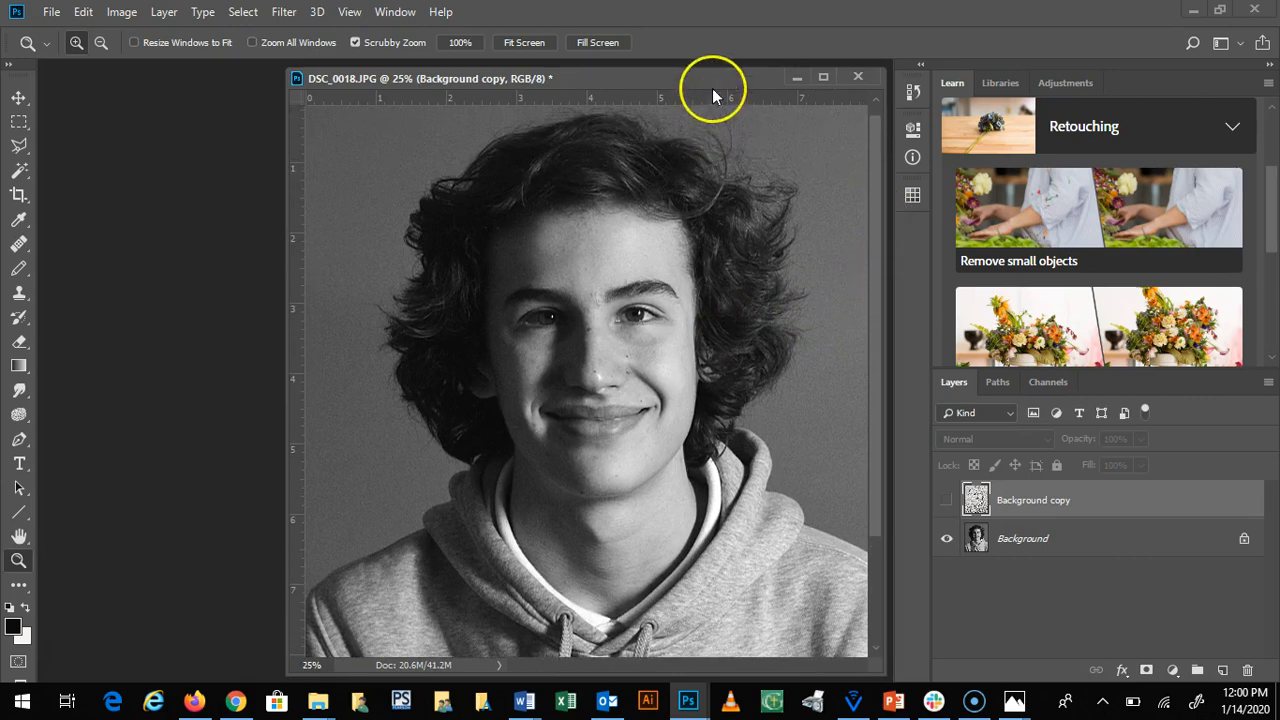
left_click_drag(717, 78, 586, 84)
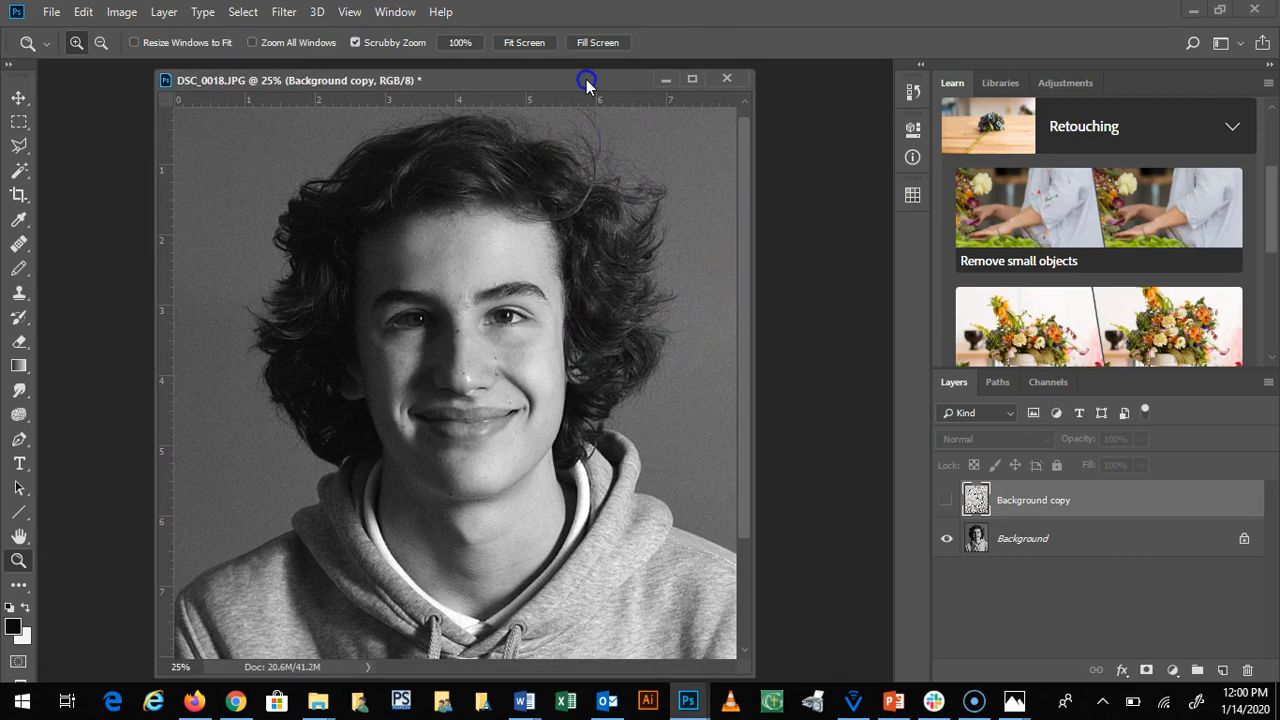
left_click(947, 500)
left_click(947, 500)
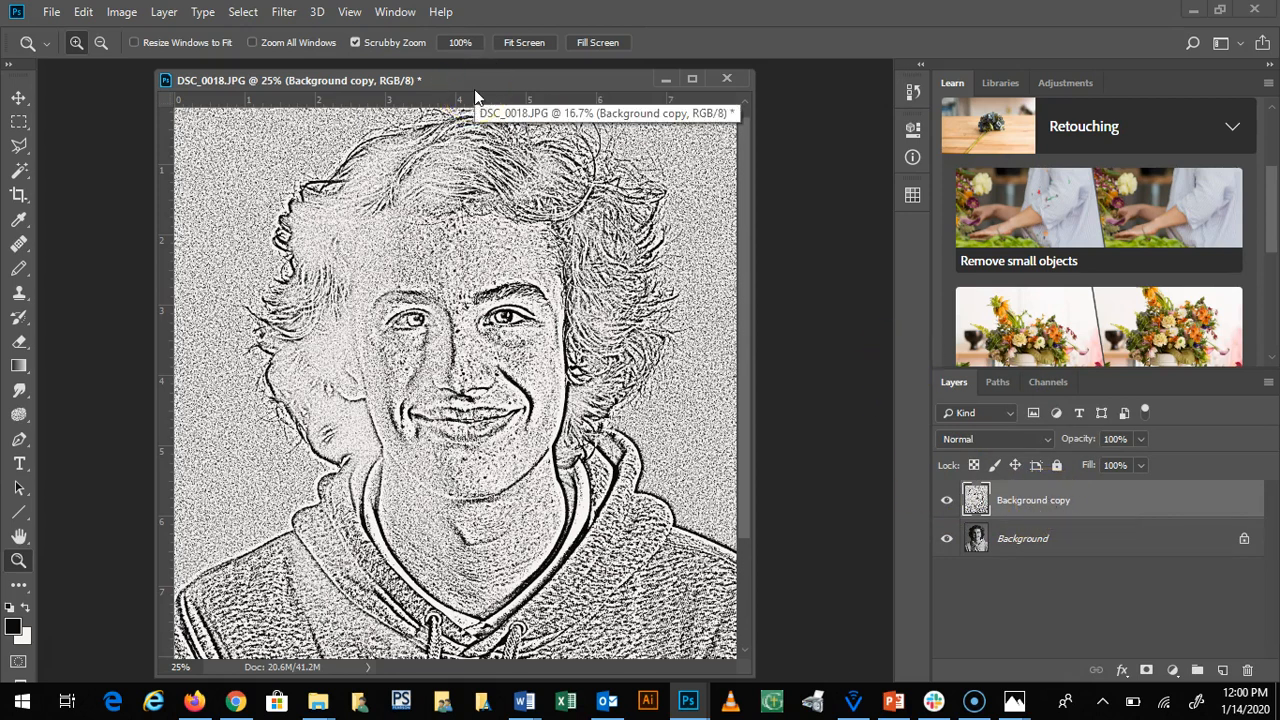
Display the grid over the portrait and hide the Background copy layer
left_click(350, 12)
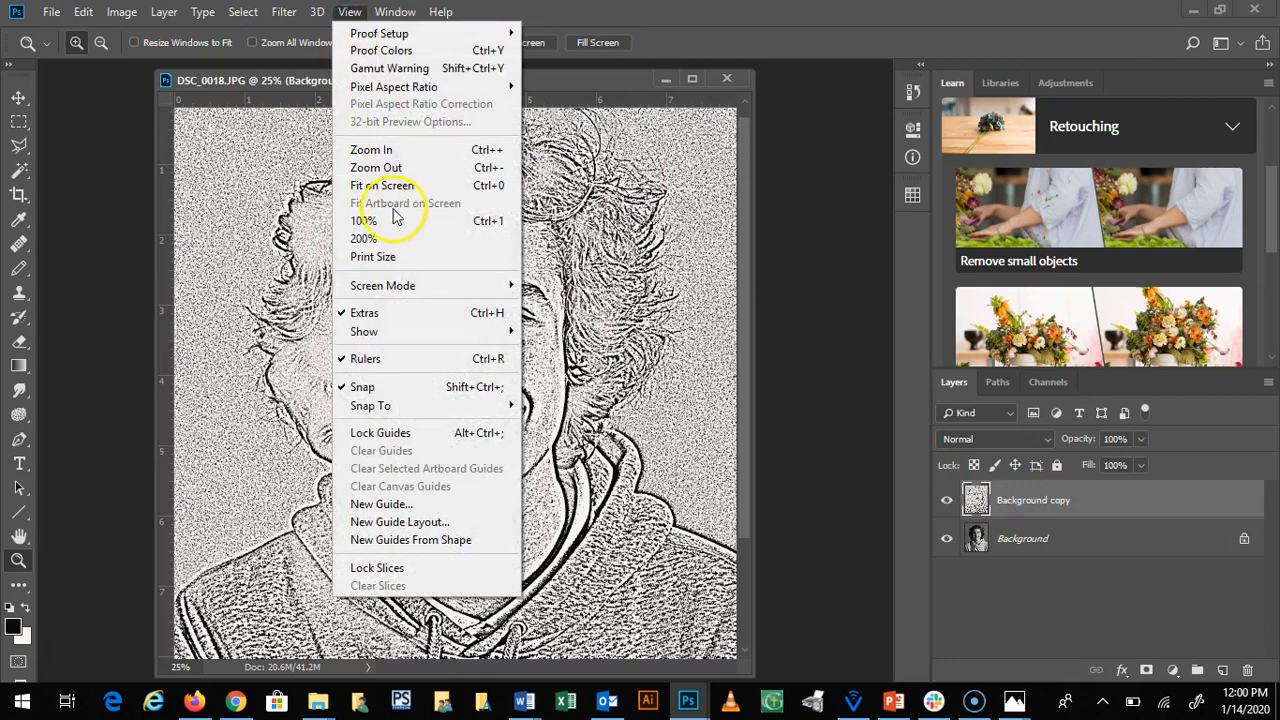
mouse_move(386, 340)
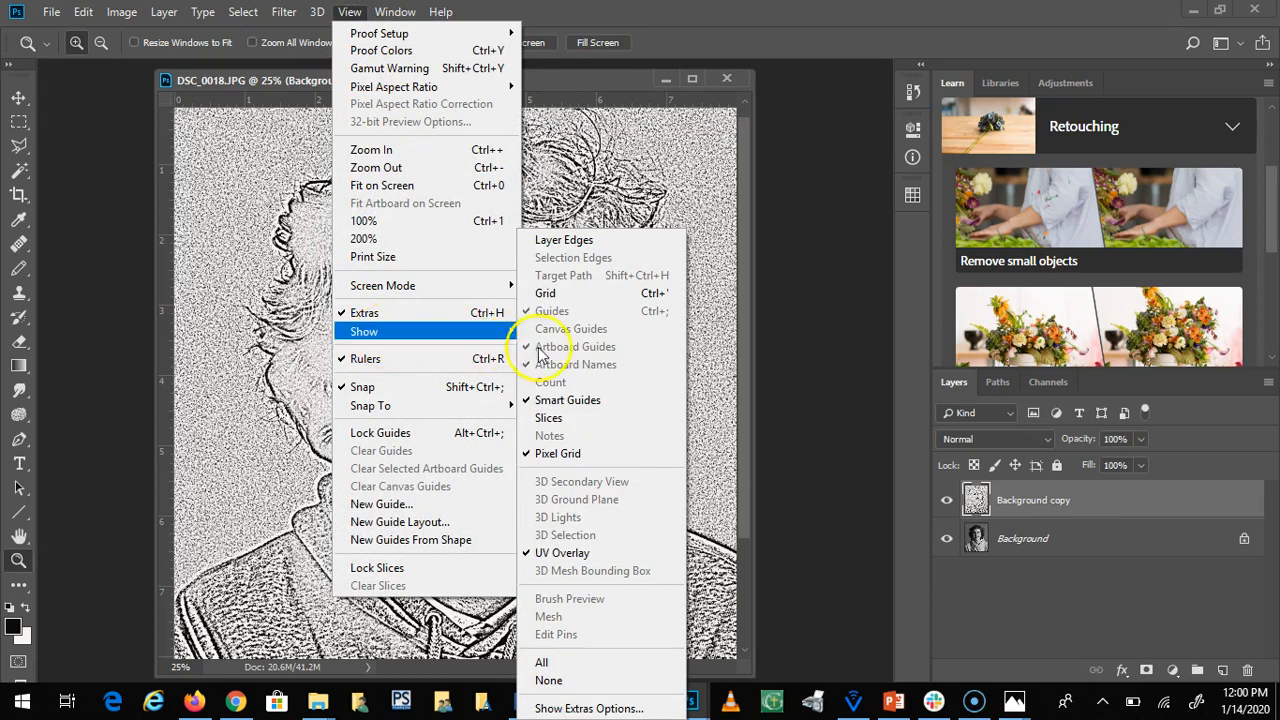
left_click(555, 294)
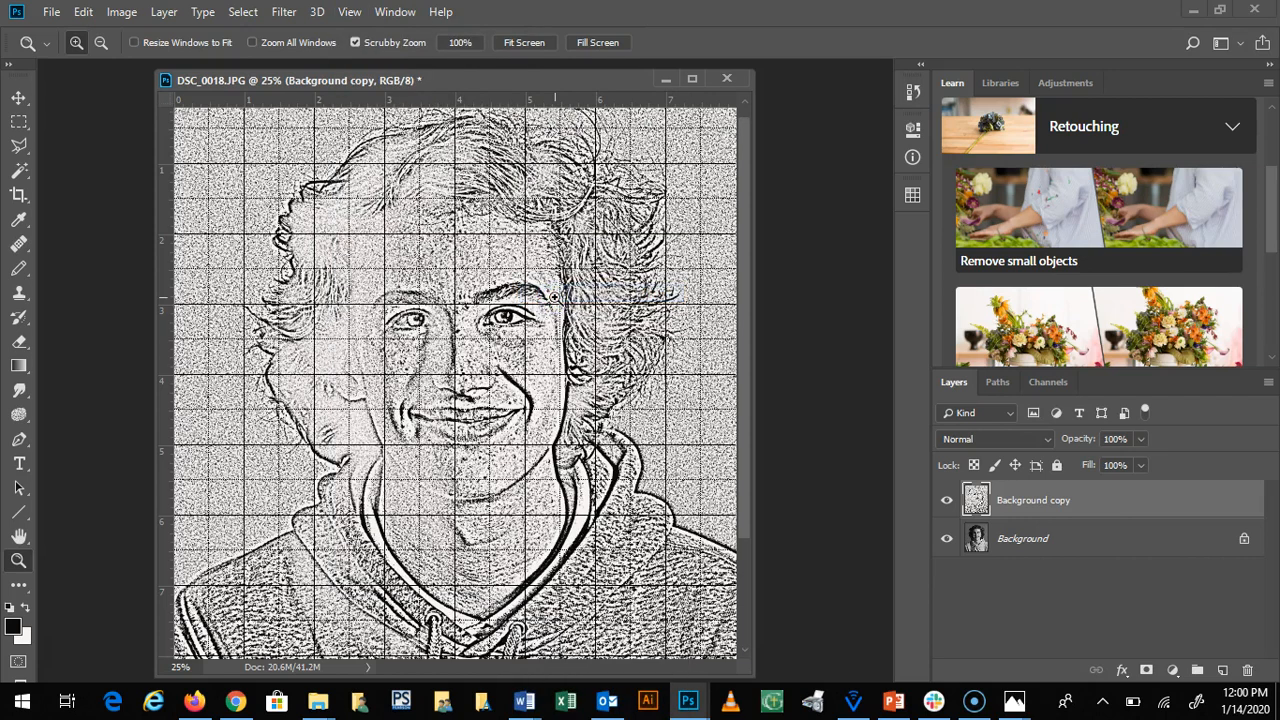
left_click(947, 502)
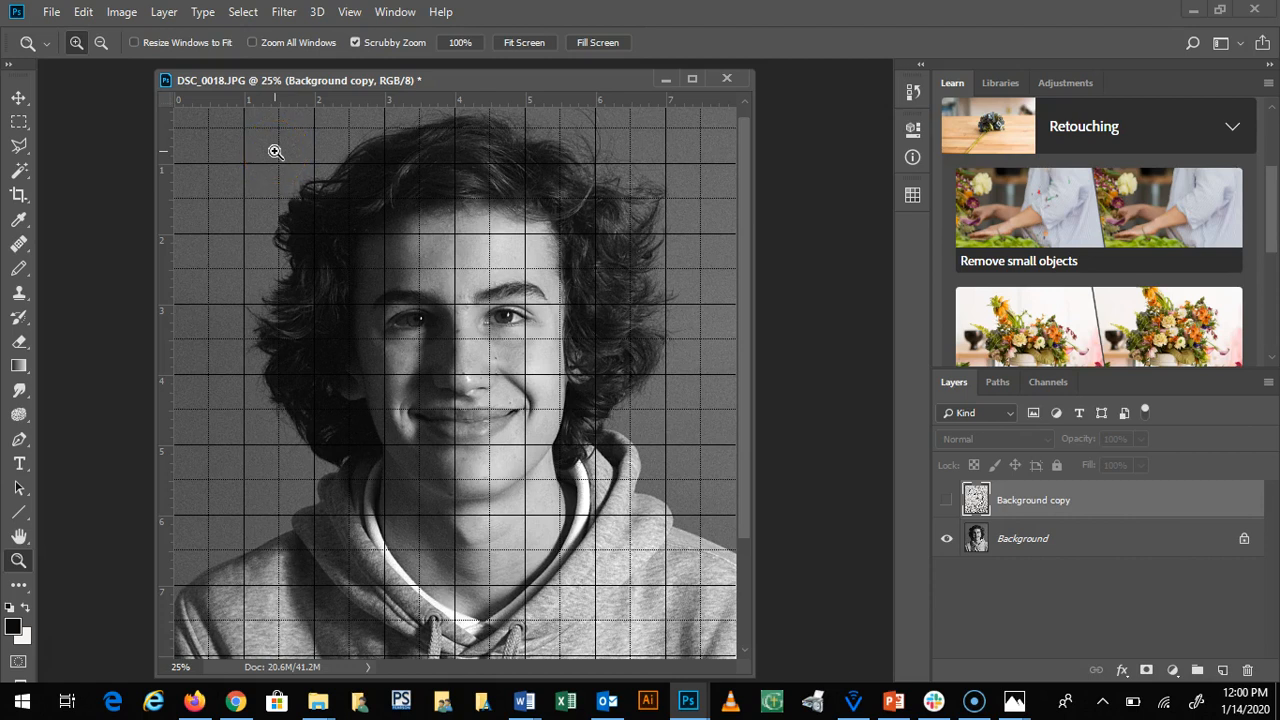
Set the grid preferences to 1 subdivision and yellow gridlines
left_click(83, 14)
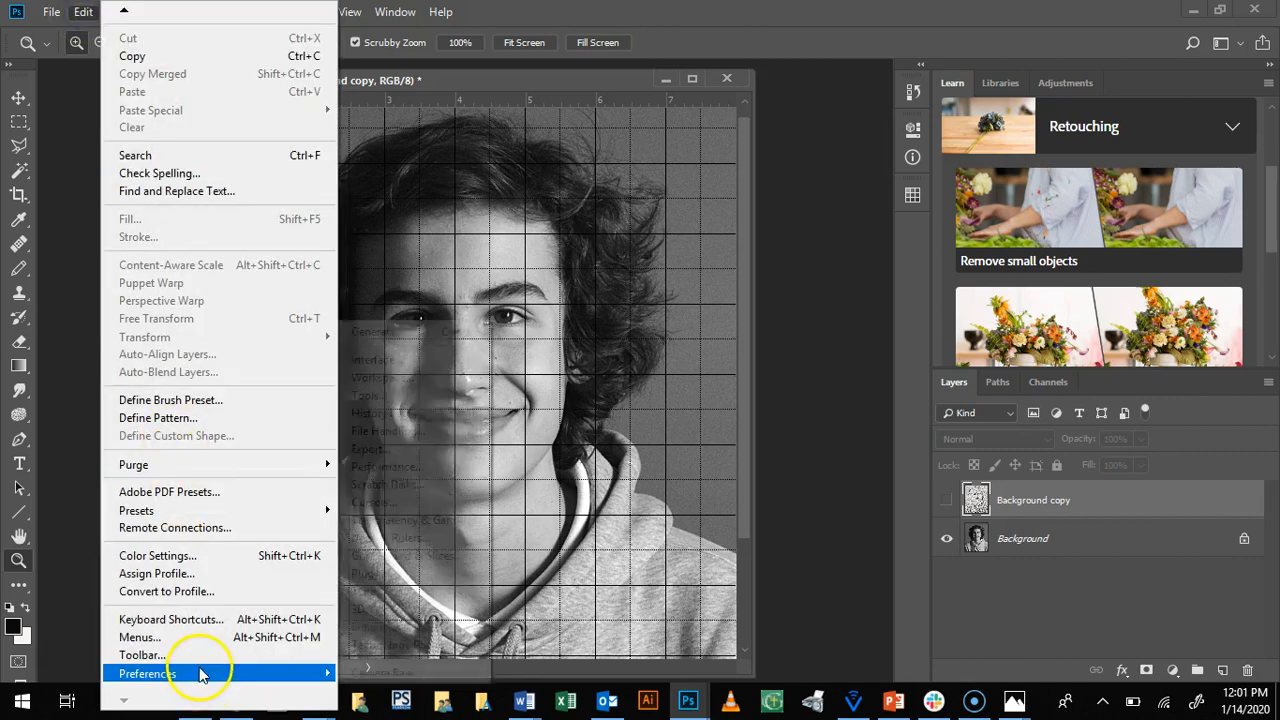
mouse_move(205, 674)
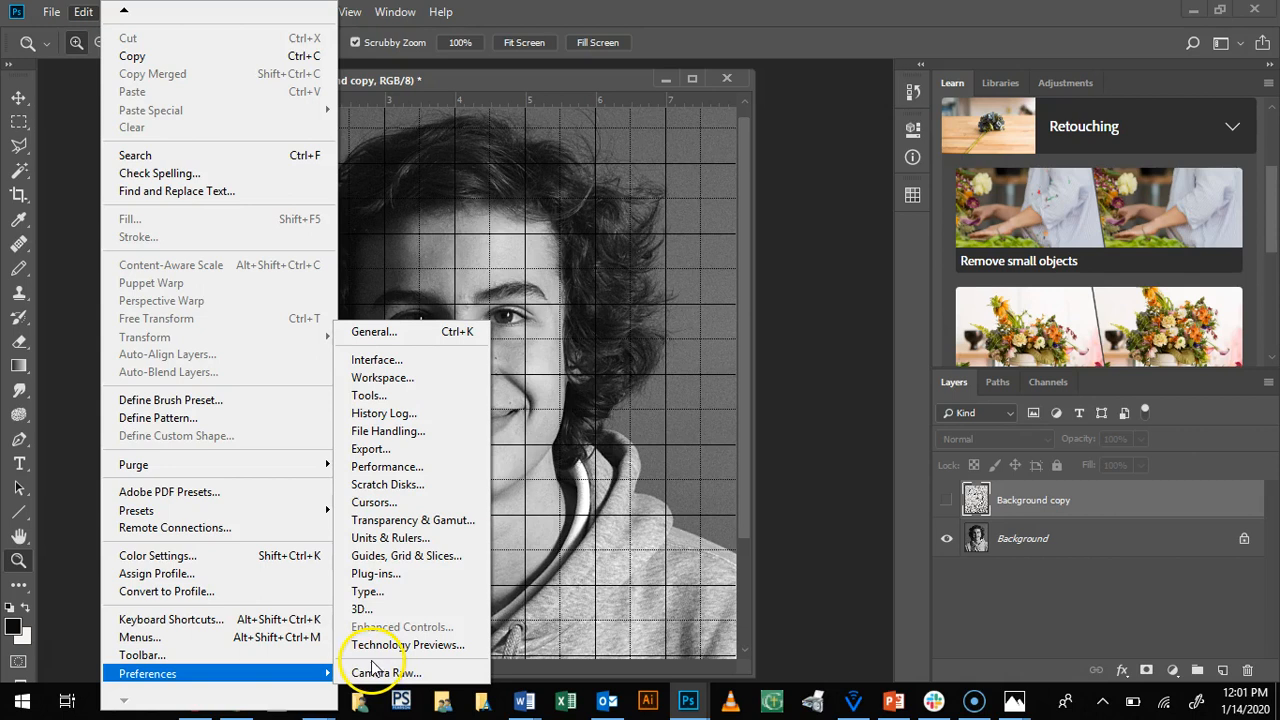
left_click(389, 557)
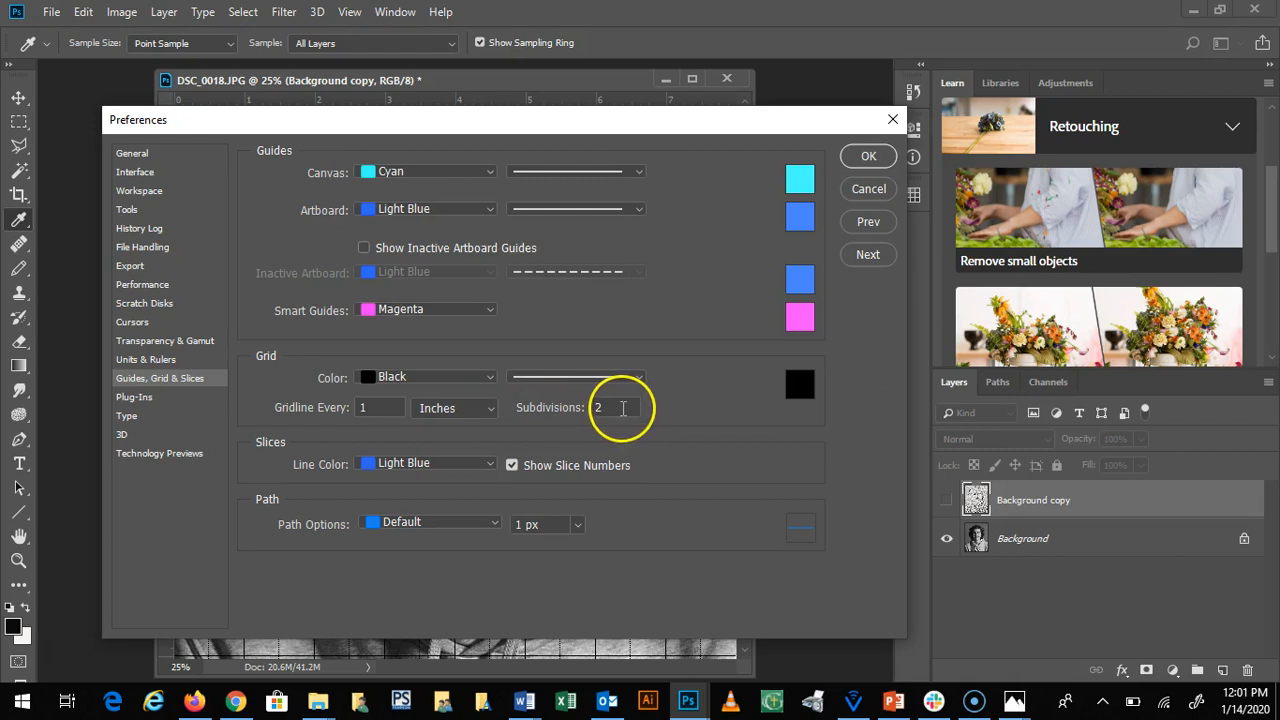
left_click(622, 408)
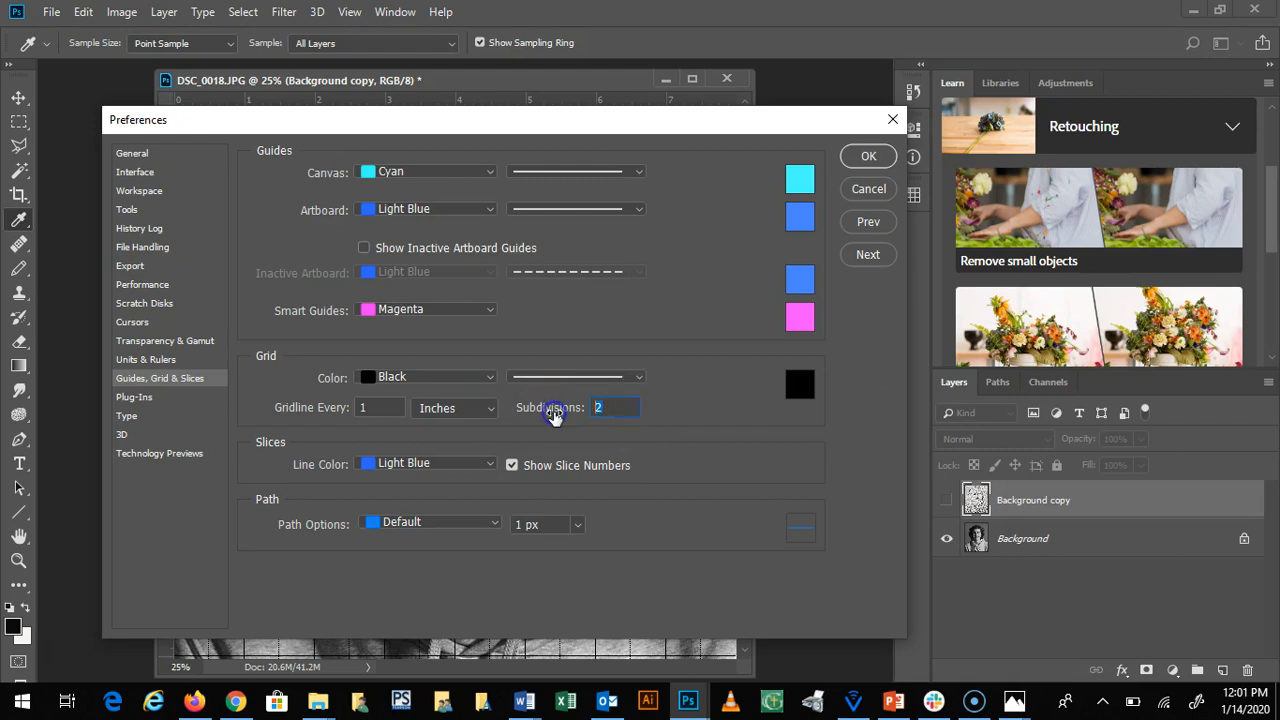
type("1")
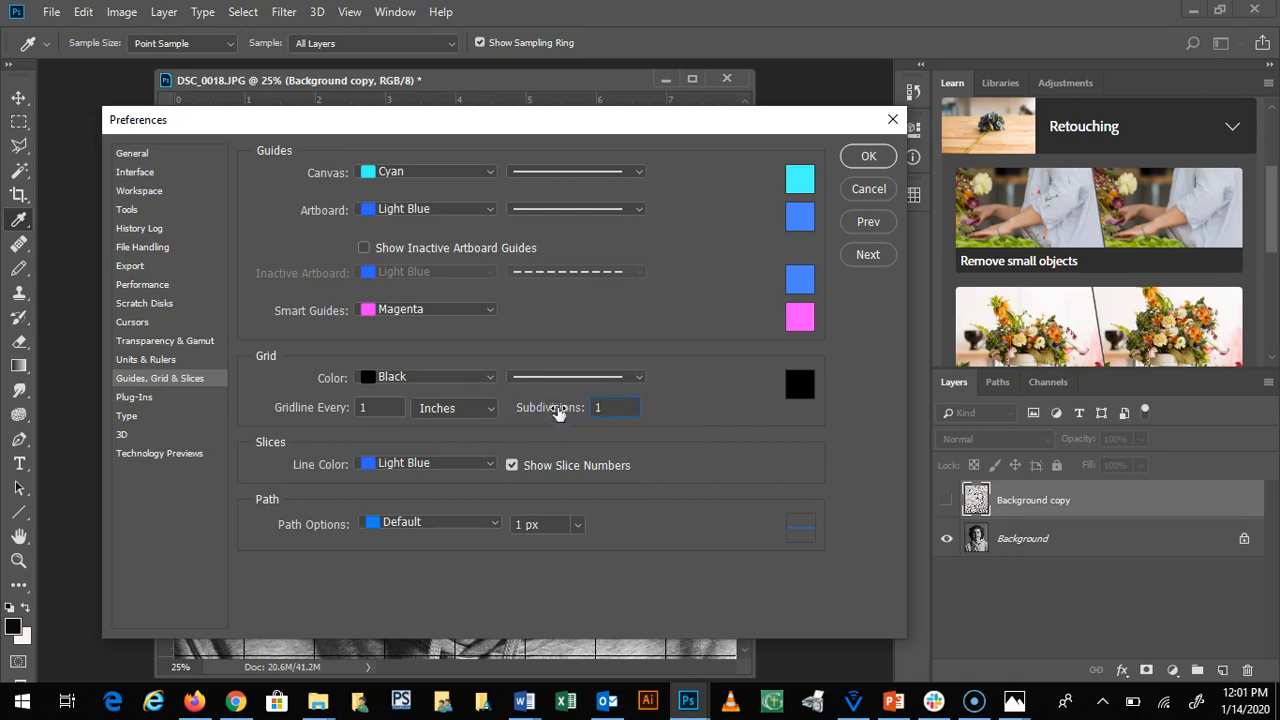
left_click(489, 378)
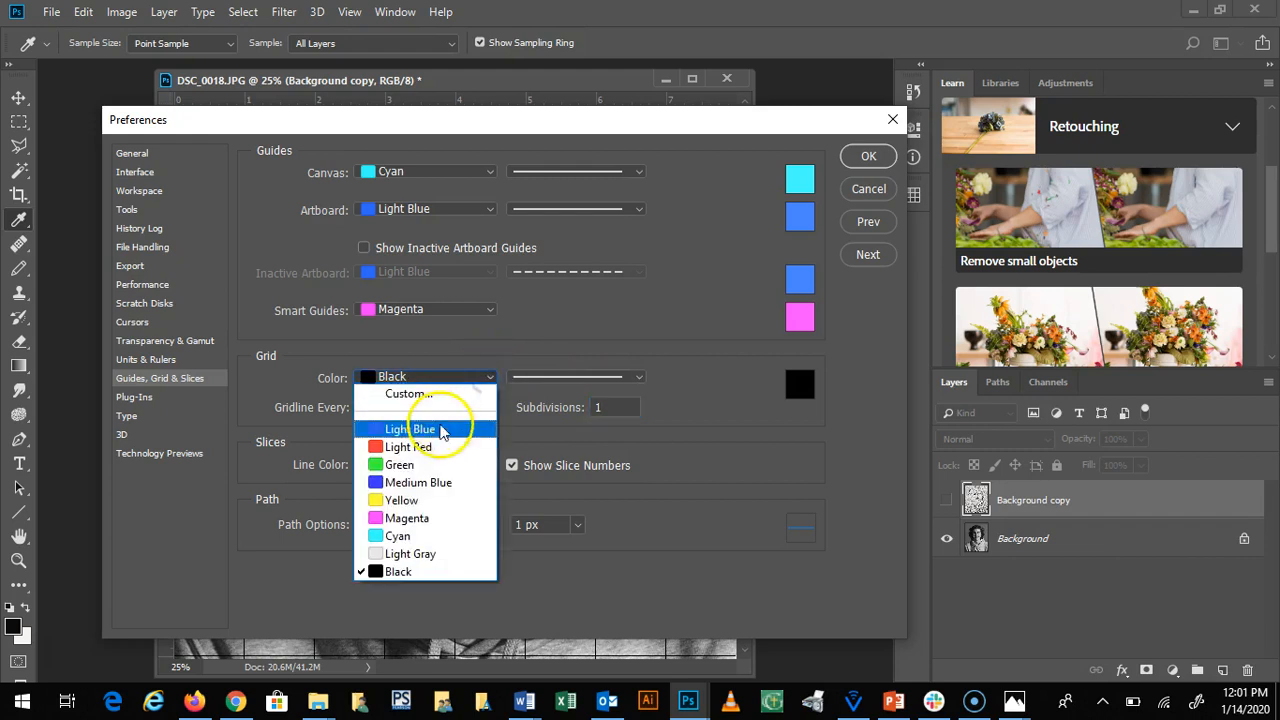
left_click(418, 500)
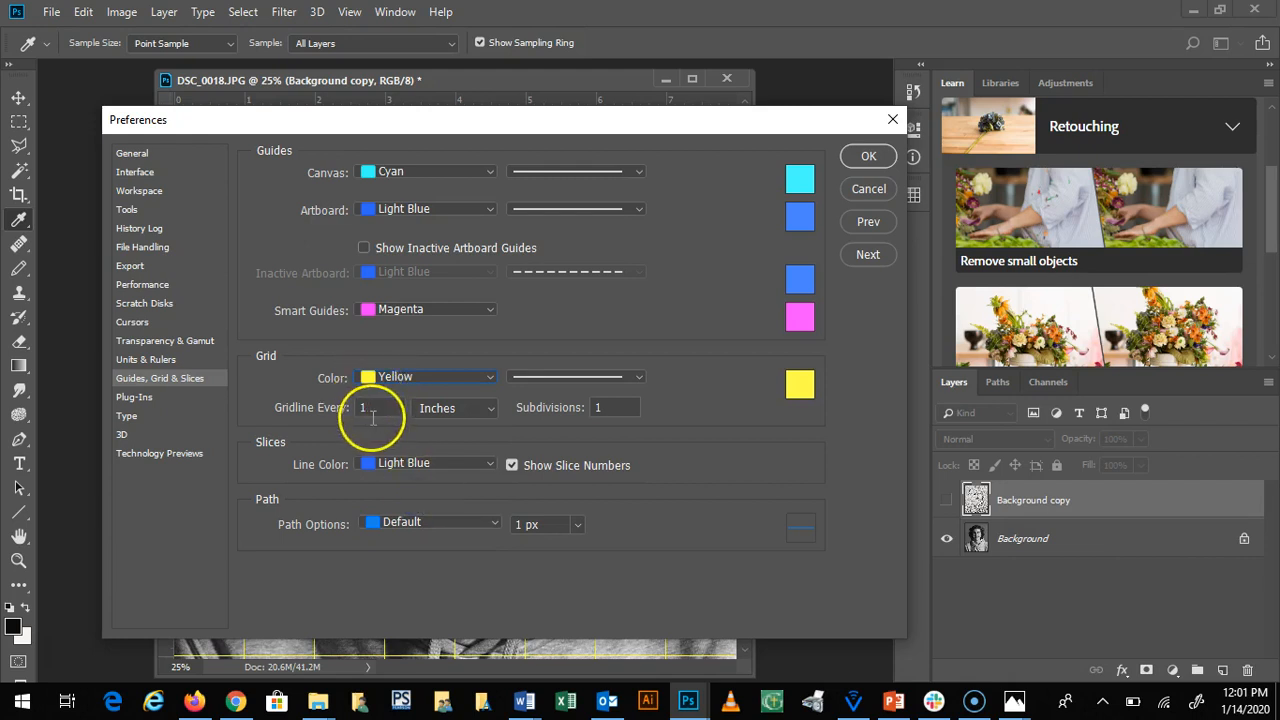
left_click(868, 157)
Examine how the yellow grid divides the eyes and nose at 66.7% magnification
key("z")
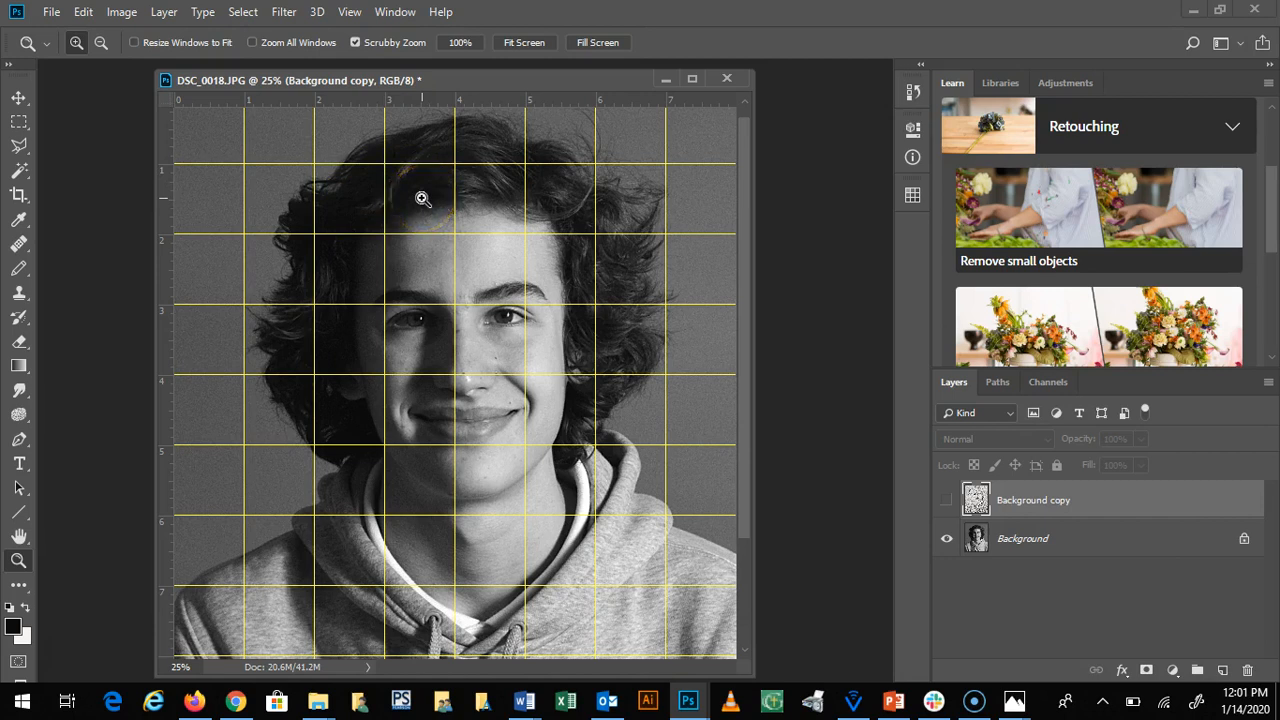
left_click(434, 325)
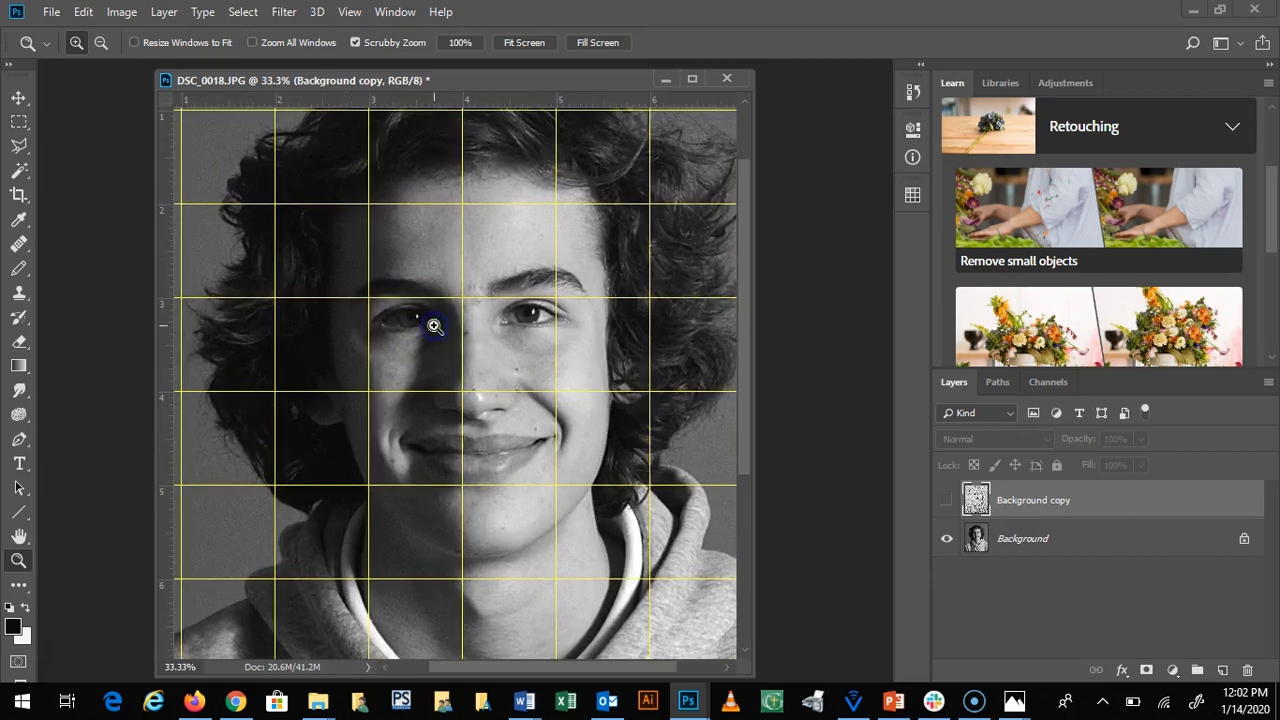
left_click(434, 325)
left_click(436, 324)
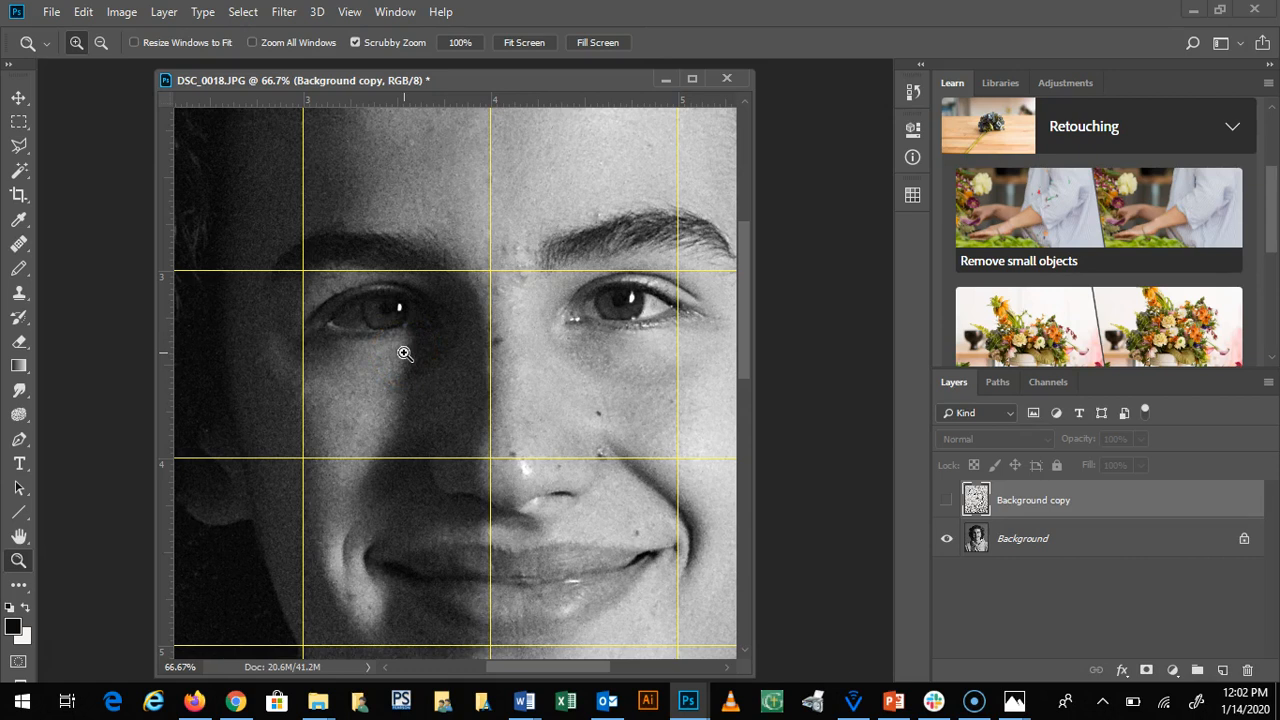
Set the grid preferences to 2 subdivisions for each one-inch square
left_click(84, 13)
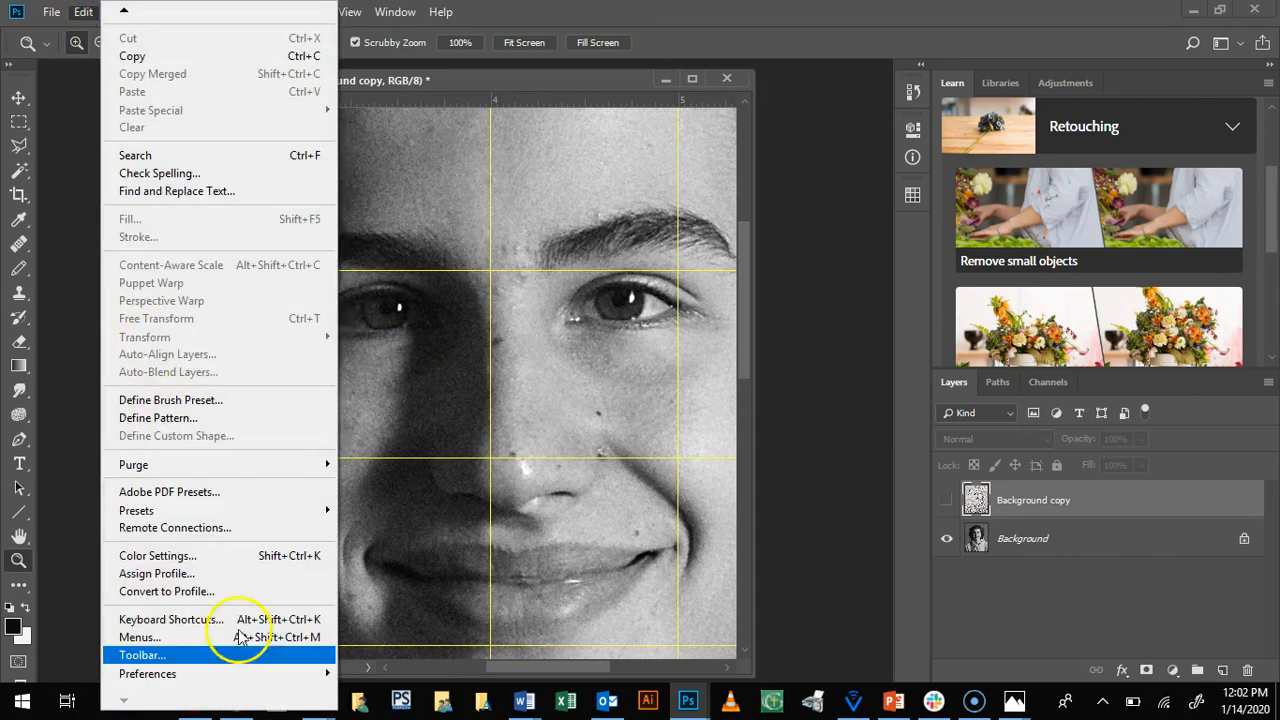
mouse_move(246, 676)
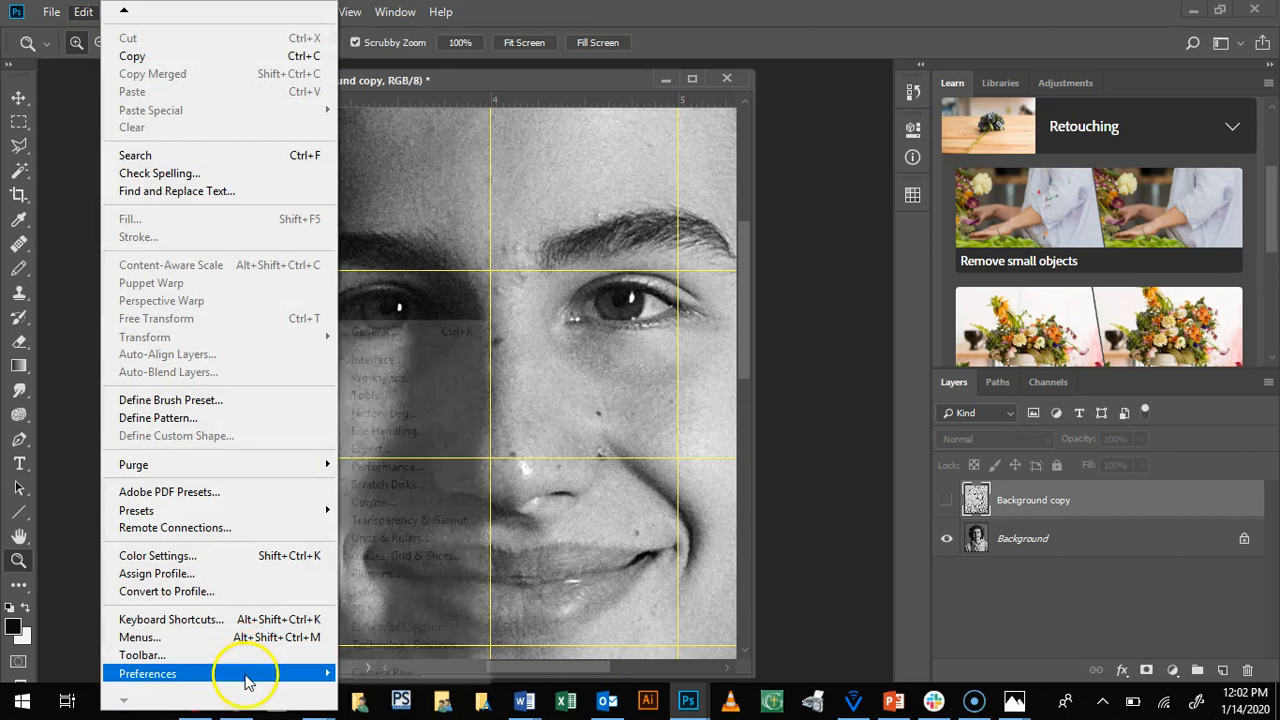
left_click(416, 560)
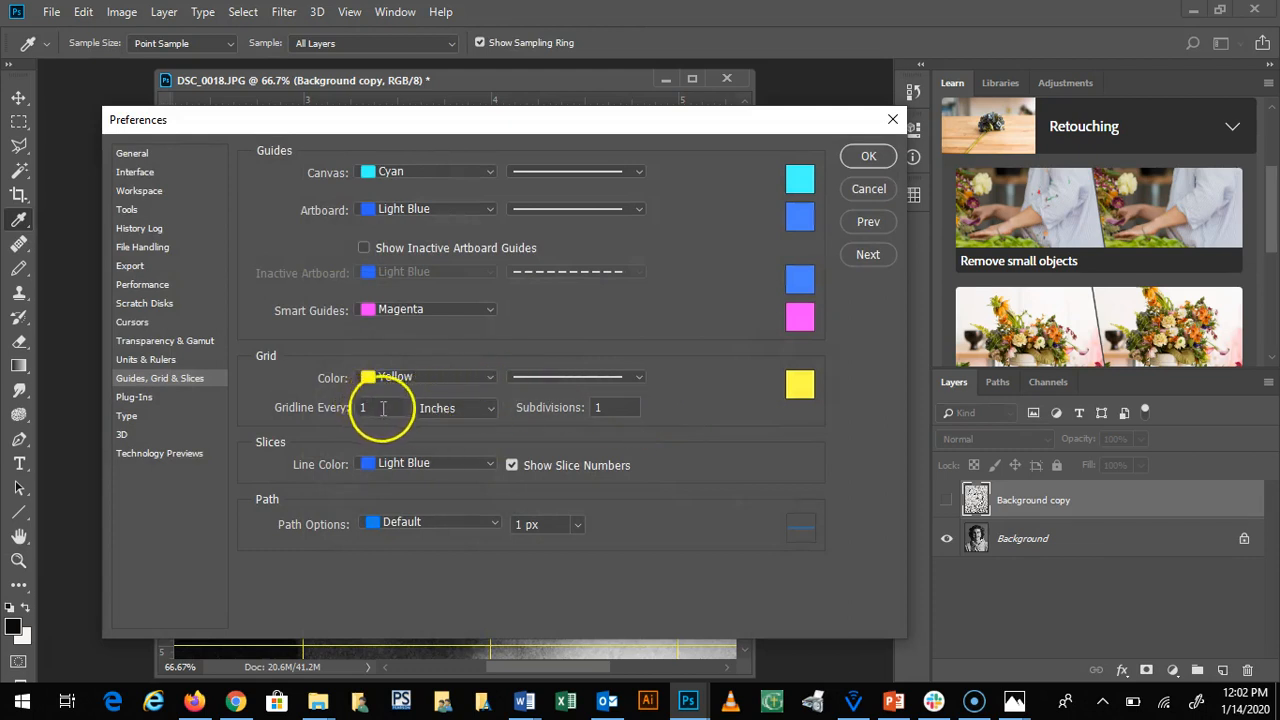
left_click(590, 407)
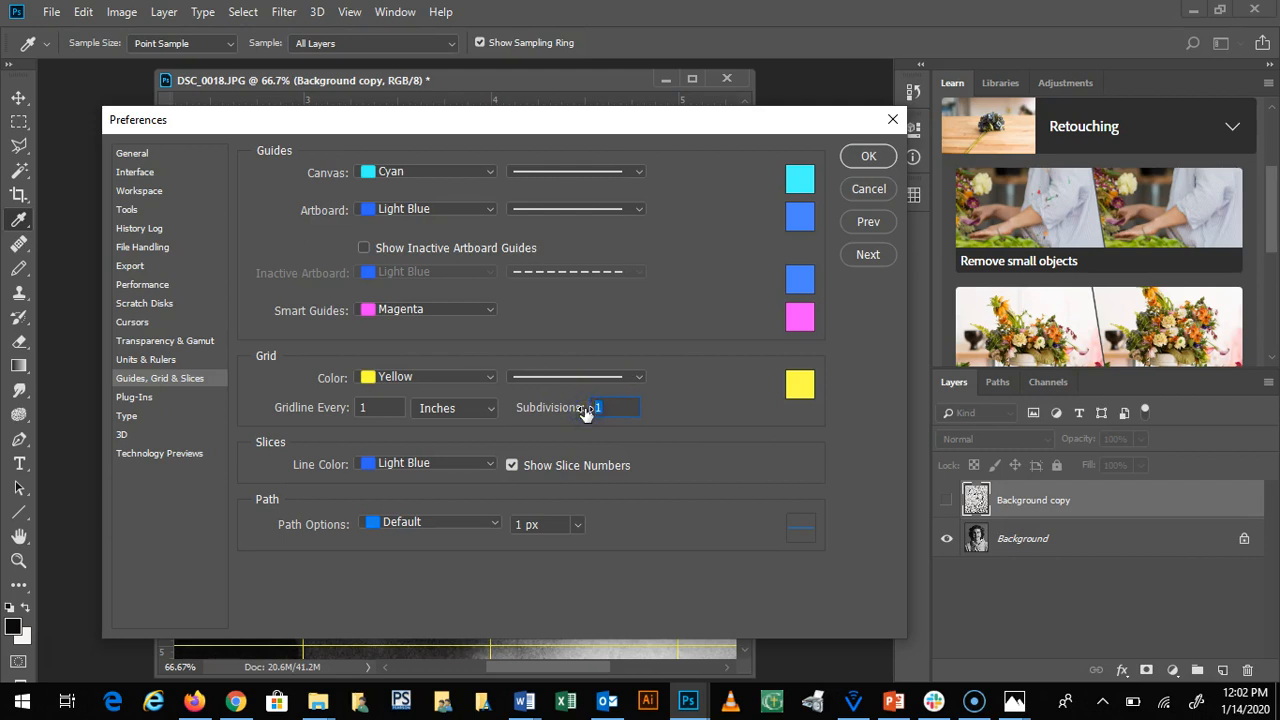
type("2")
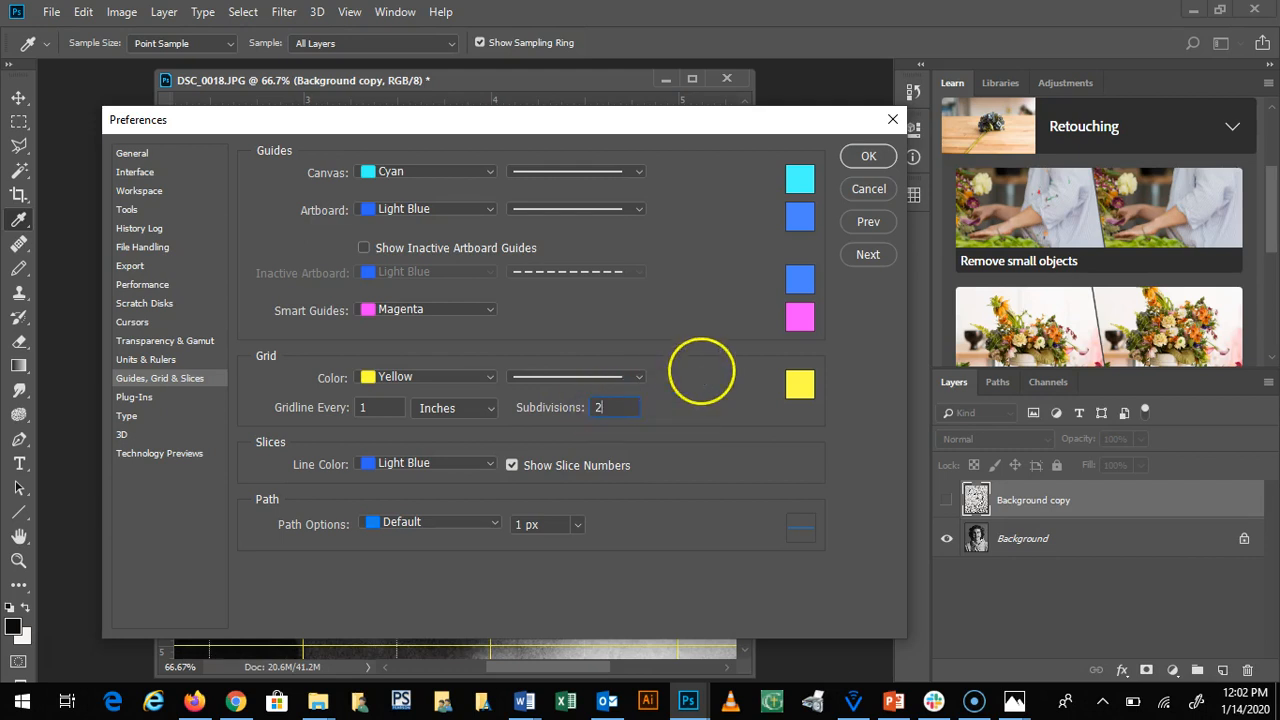
left_click(868, 157)
Compare the original and filtered versions beneath the subdivided grid across the whole portrait, and inspect the eyes and nose at 66.7% magnification
key("z")
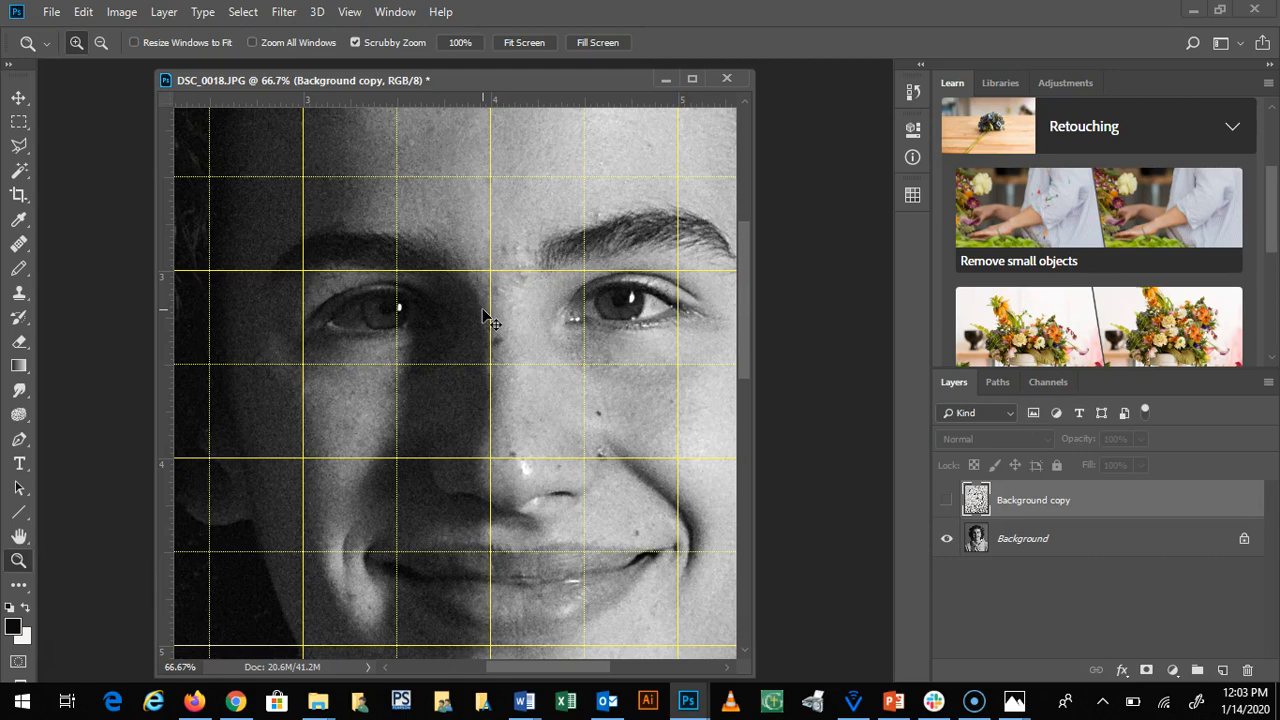
key("ctrl+minus")
key("ctrl+minus")
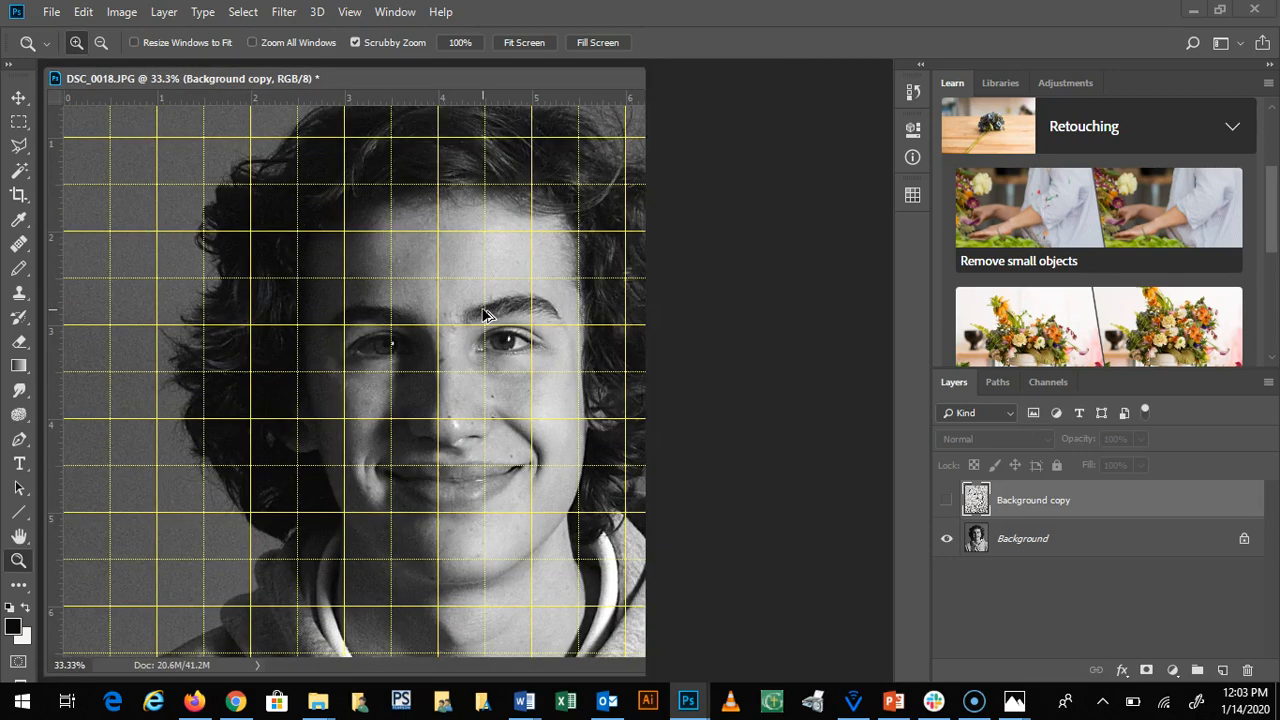
key("ctrl+minus")
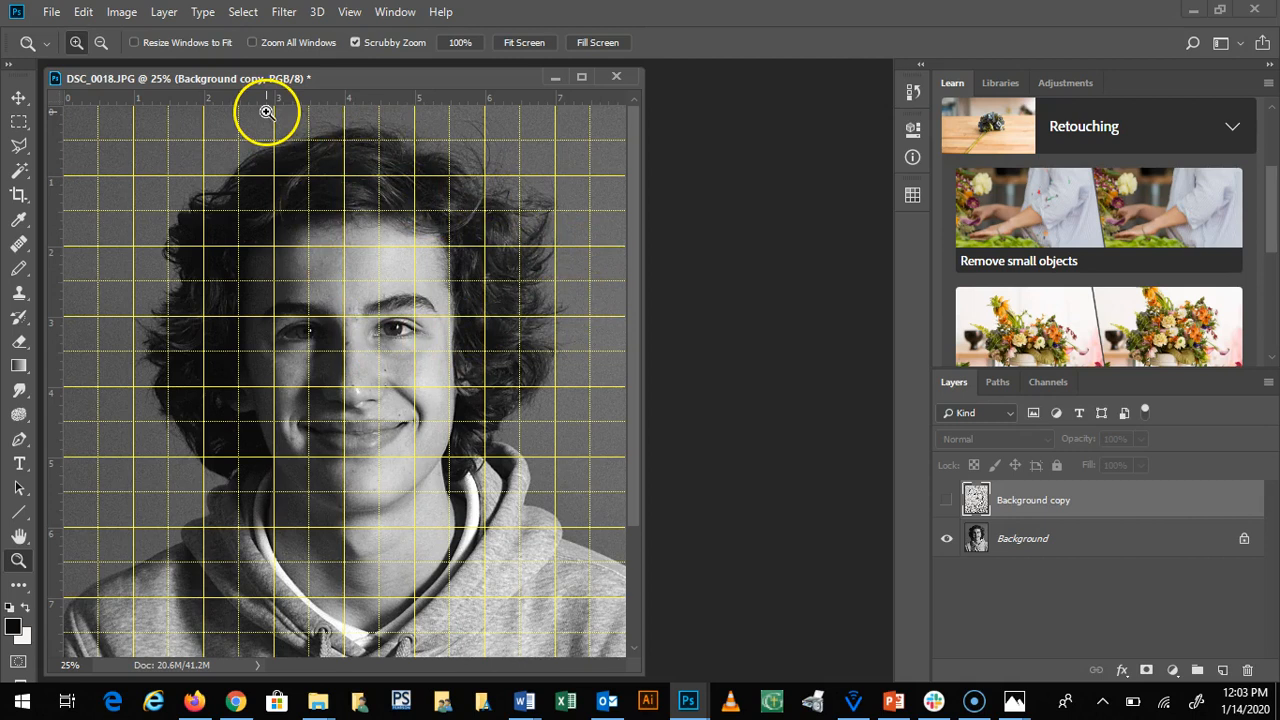
left_click(945, 501)
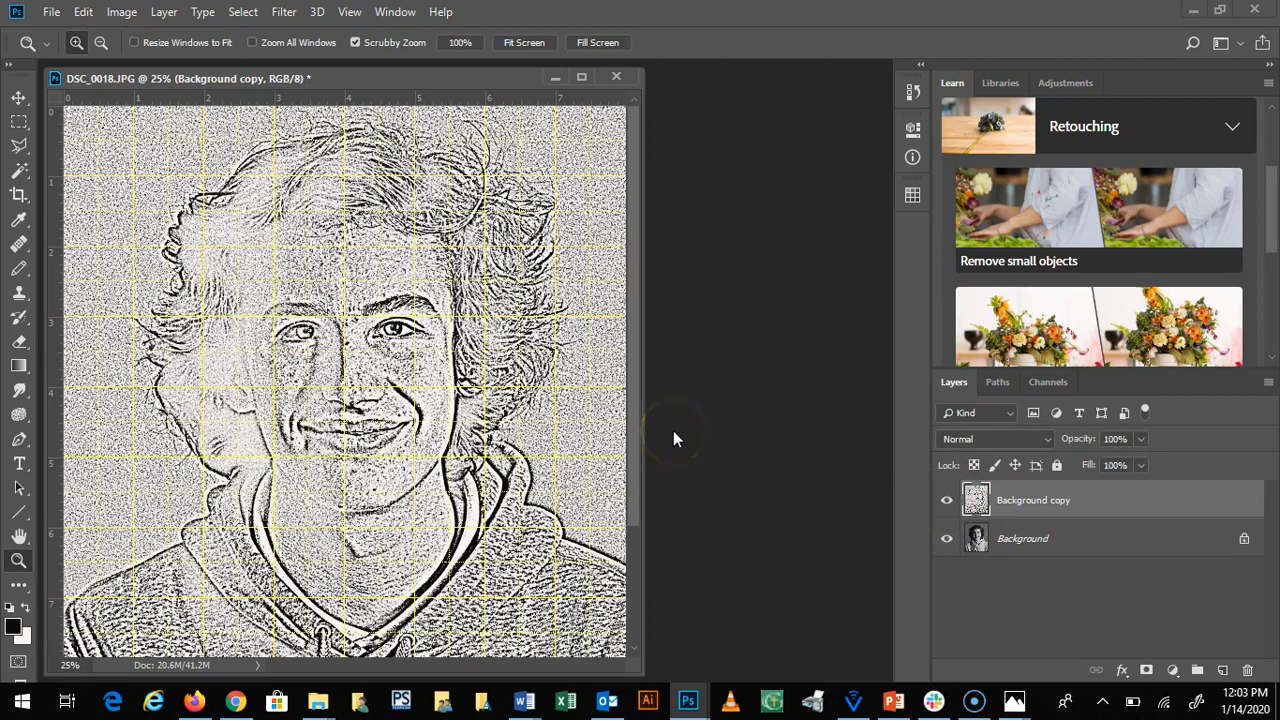
left_click(946, 500)
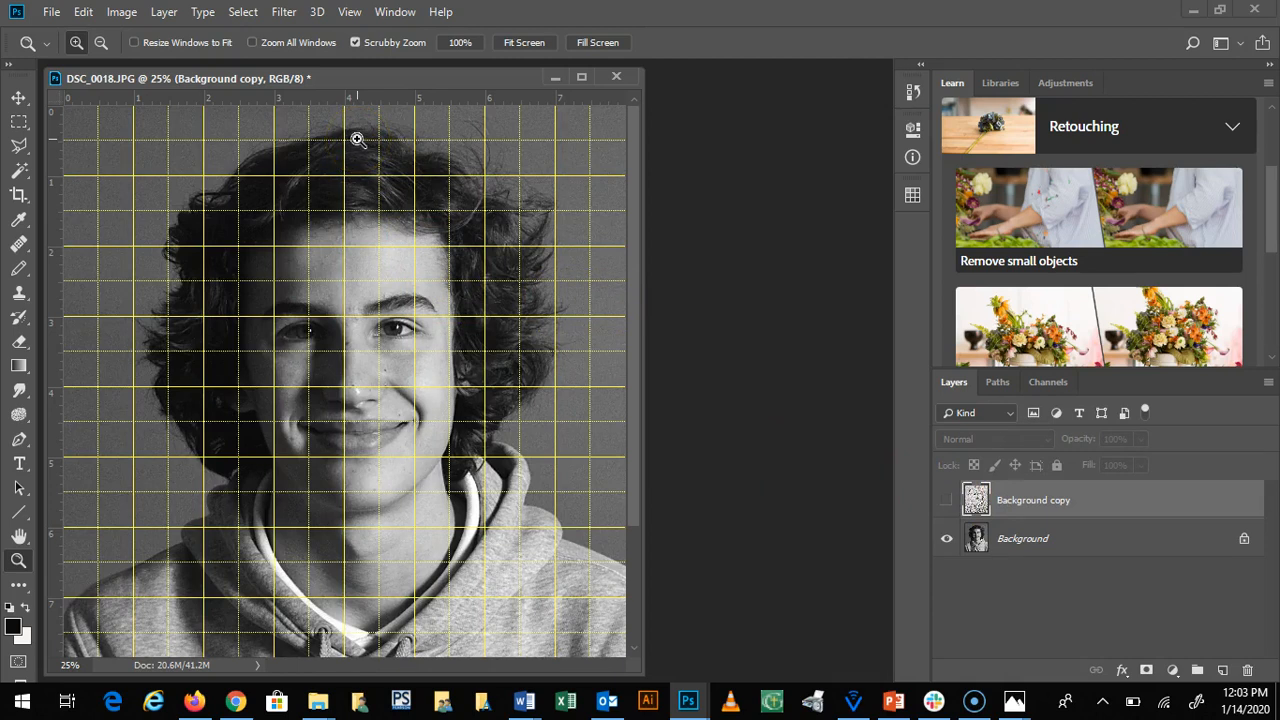
left_click(370, 341)
left_click(370, 340)
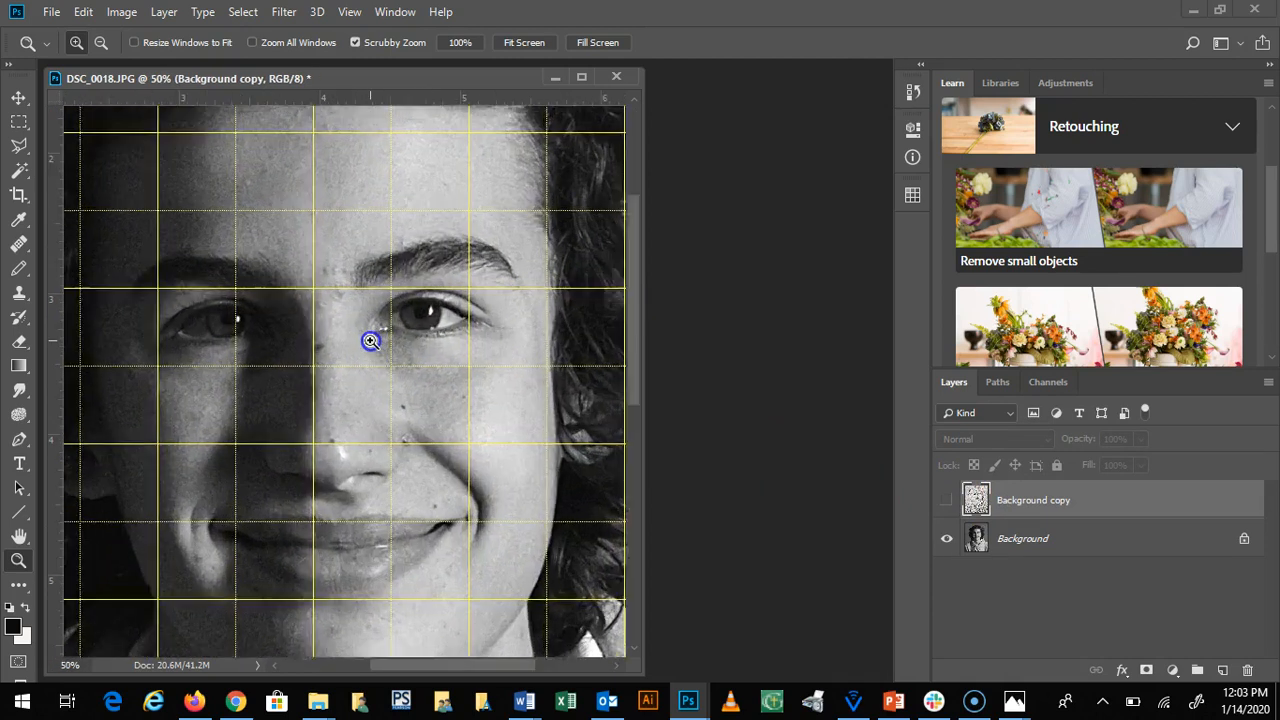
left_click(370, 340)
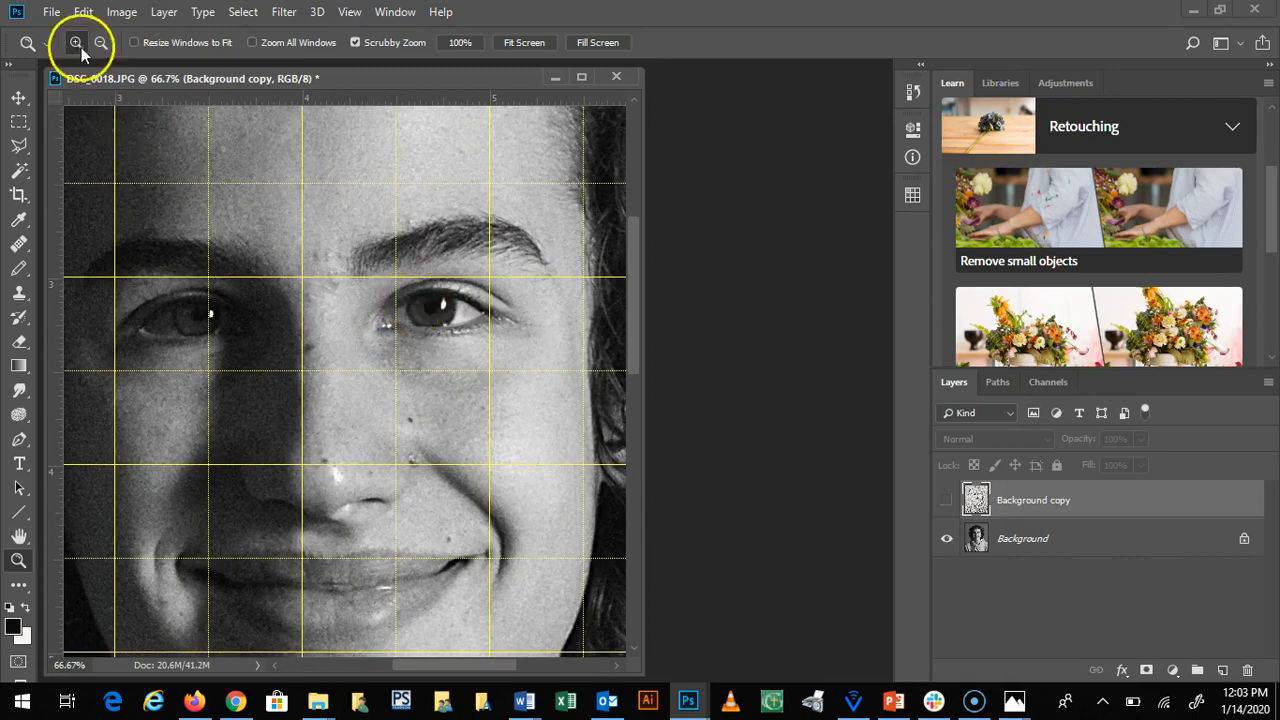
Set the grid subdivisions to 1 in the grid preferences
left_click(83, 11)
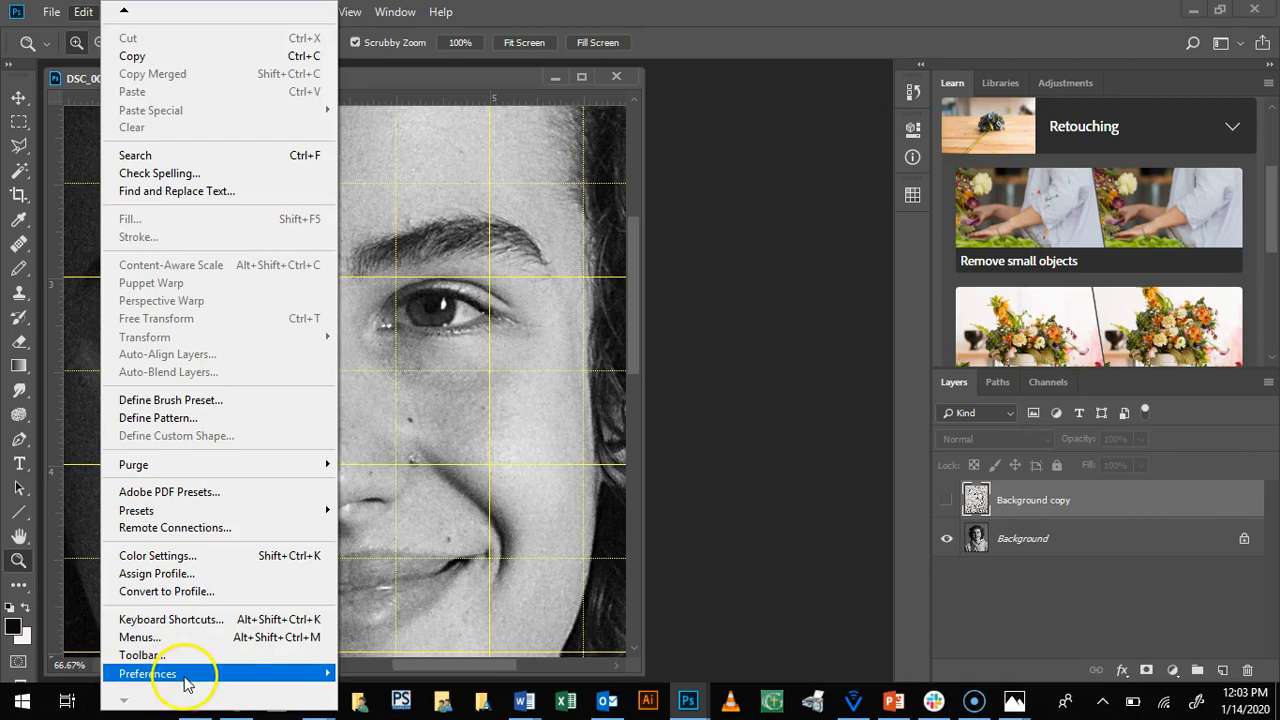
mouse_move(190, 673)
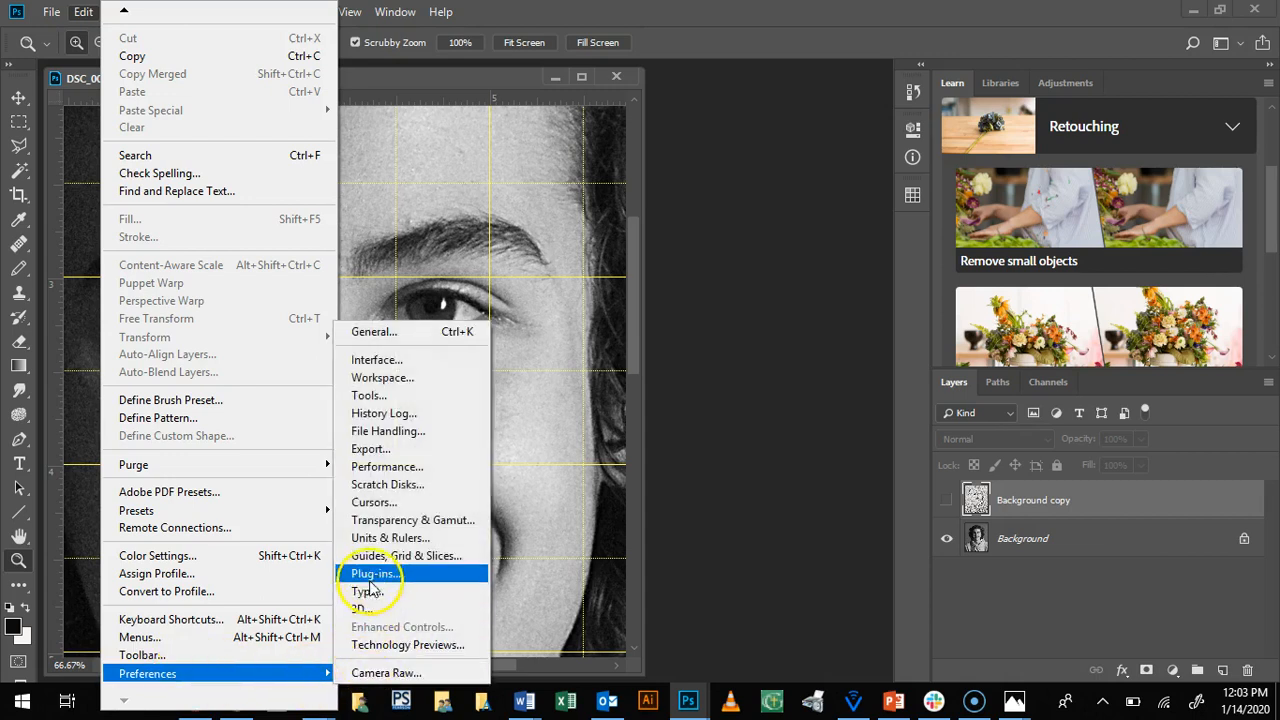
left_click(376, 557)
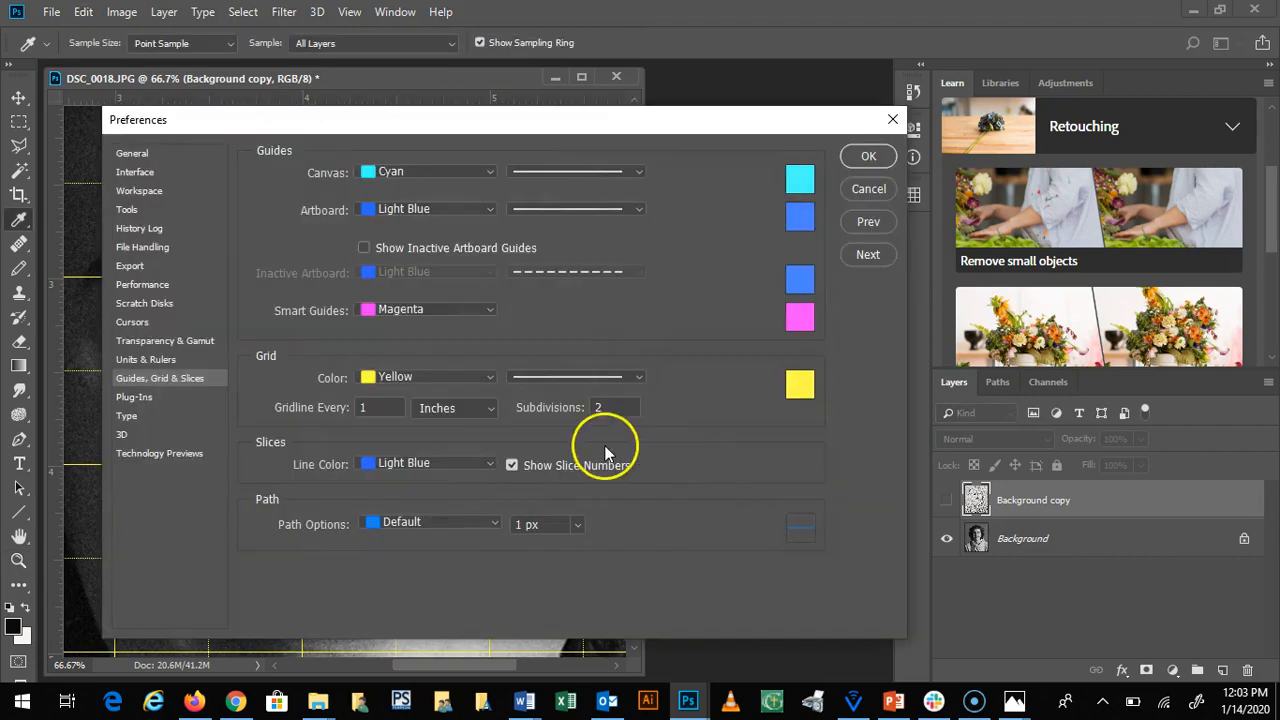
left_click(574, 412)
type("1")
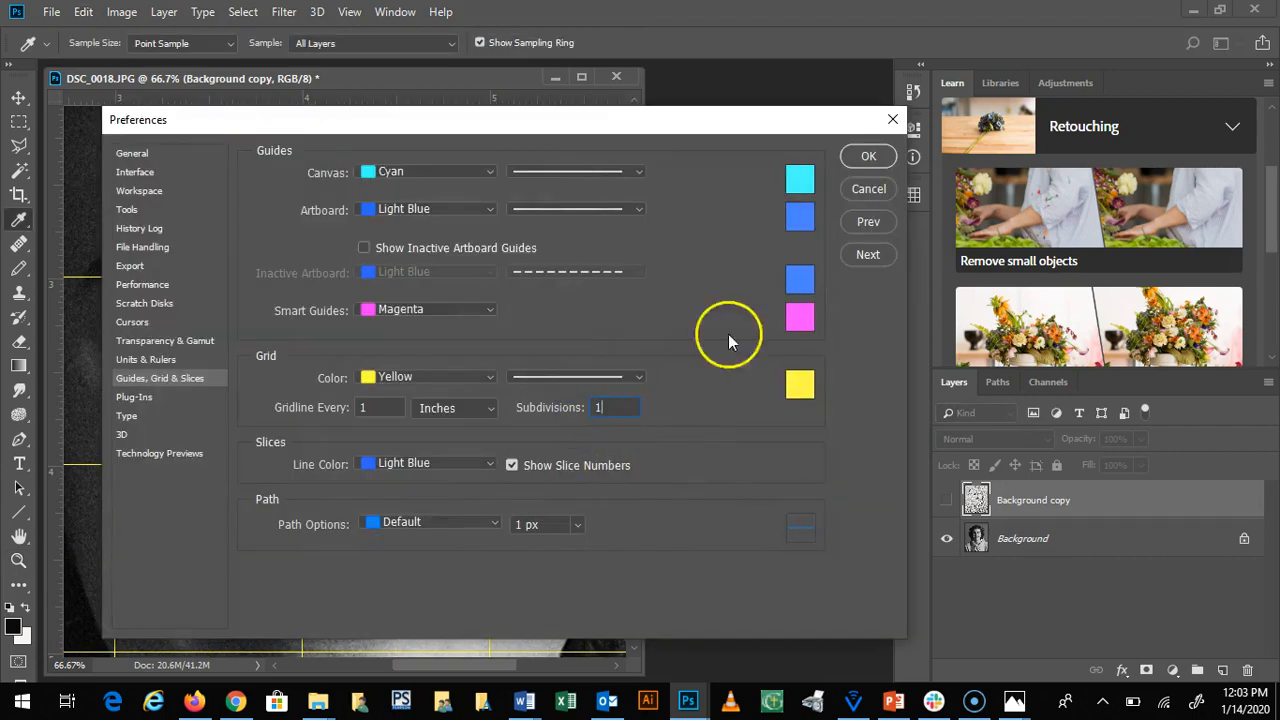
left_click(866, 158)
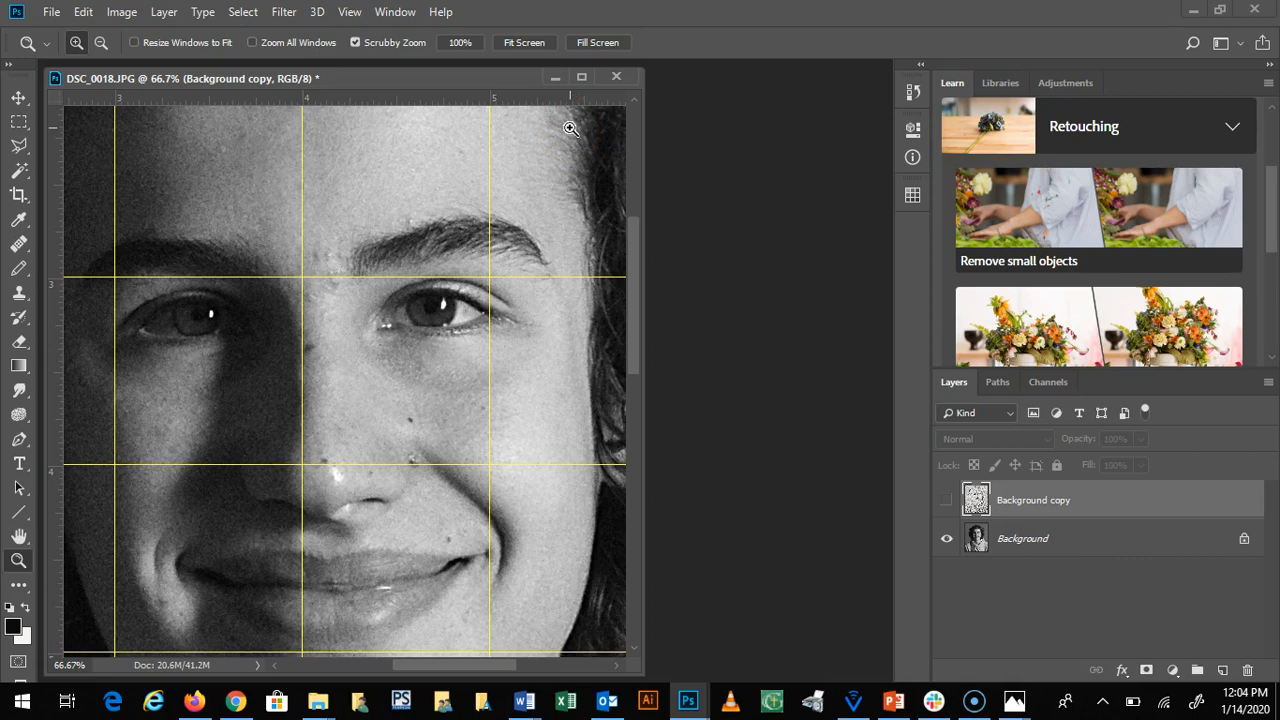
Hide the rulers around the portrait and display them again
key("ctrl+minus")
key("ctrl+minus")
key("ctrl+minus")
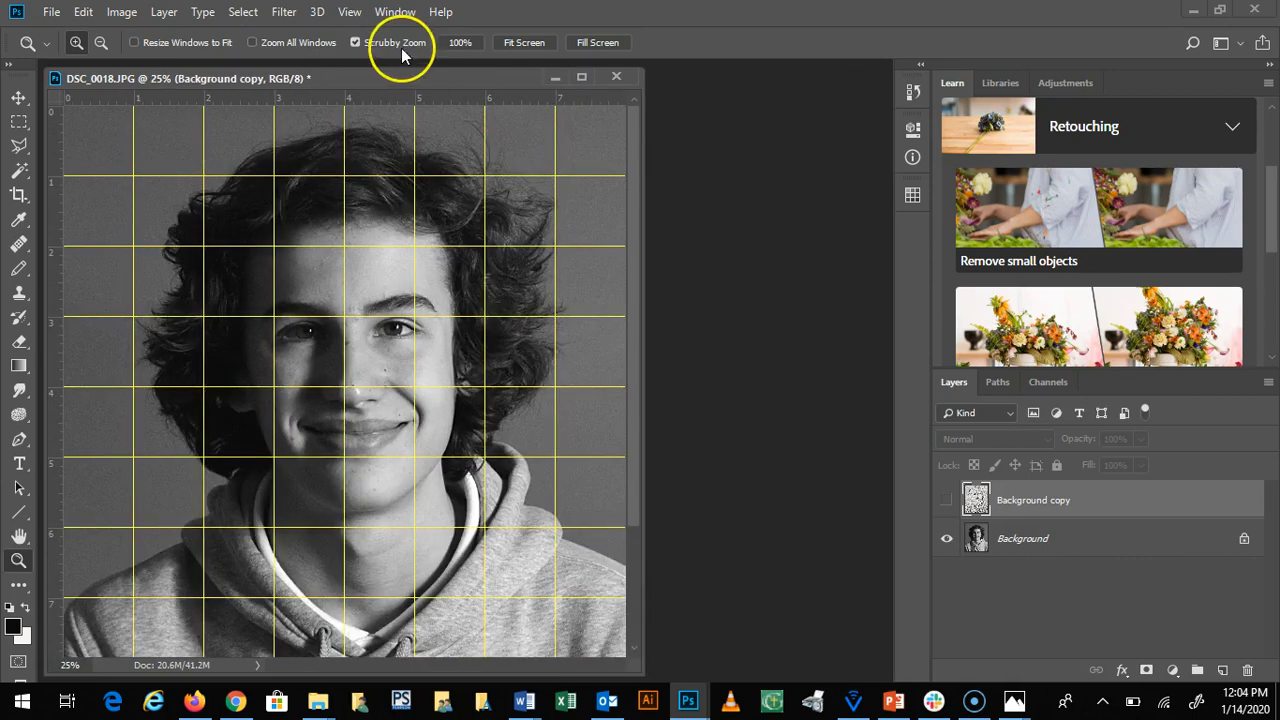
left_click(349, 12)
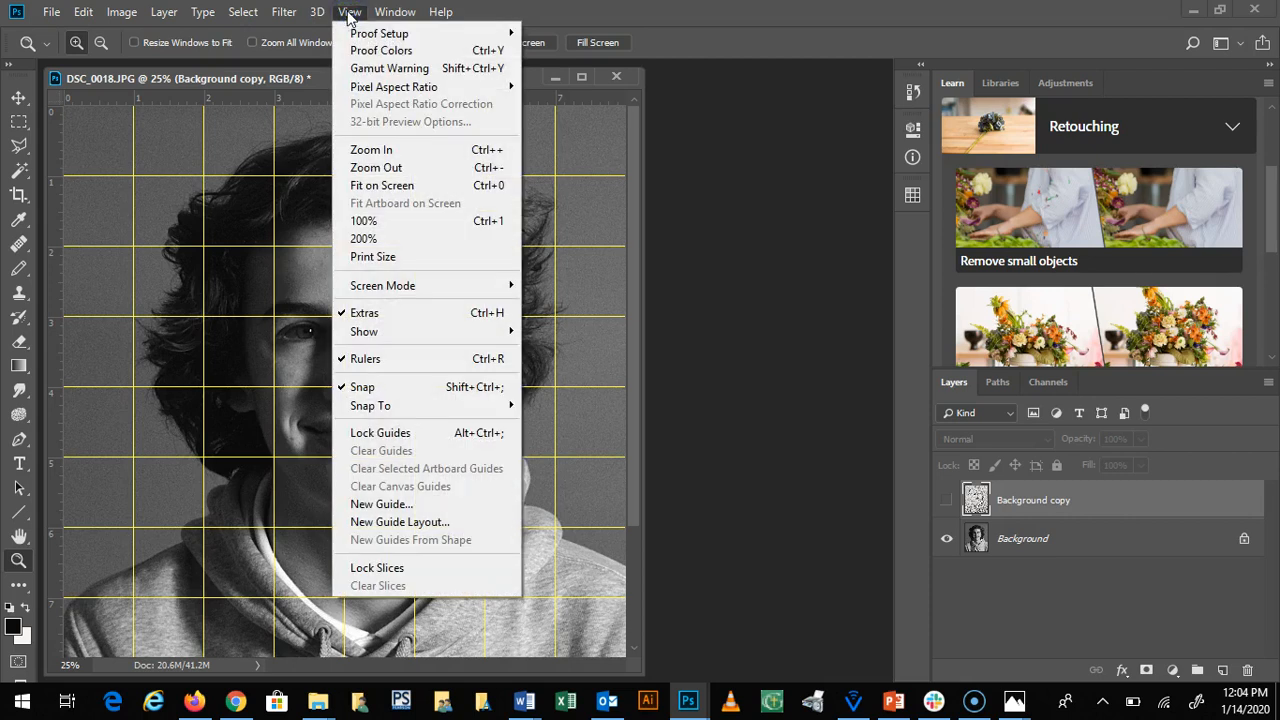
mouse_move(391, 336)
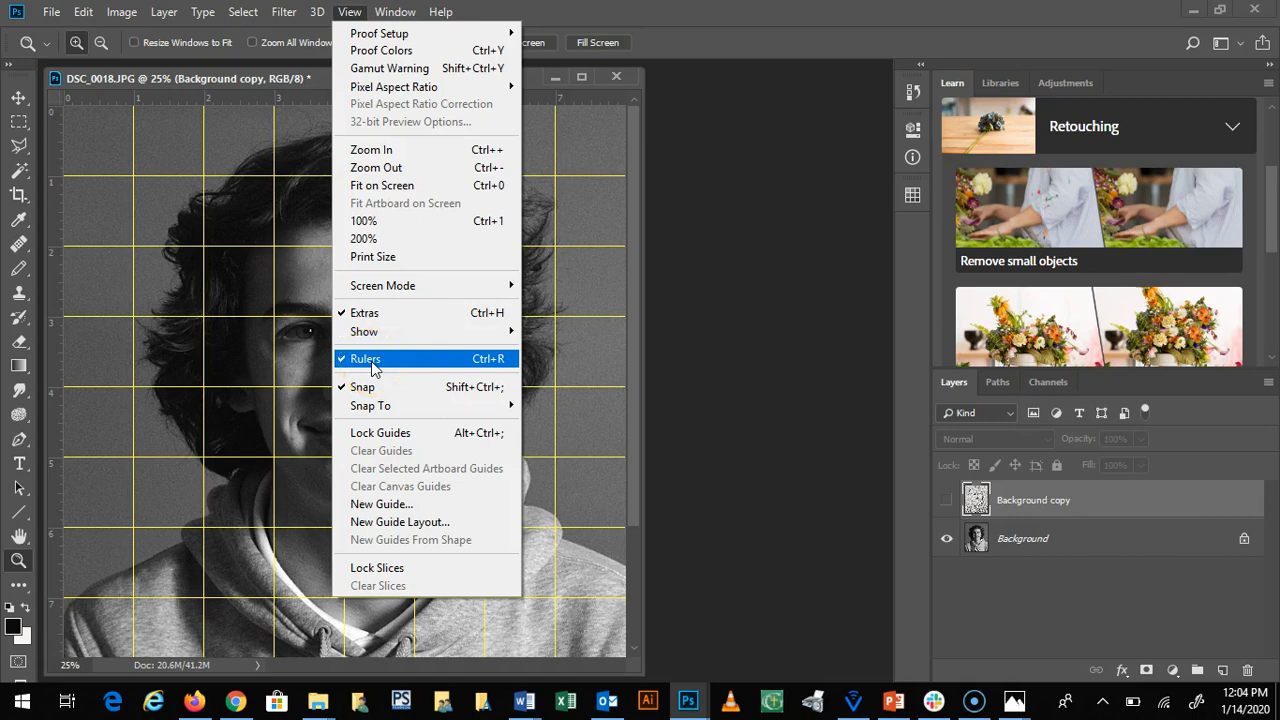
left_click(371, 366)
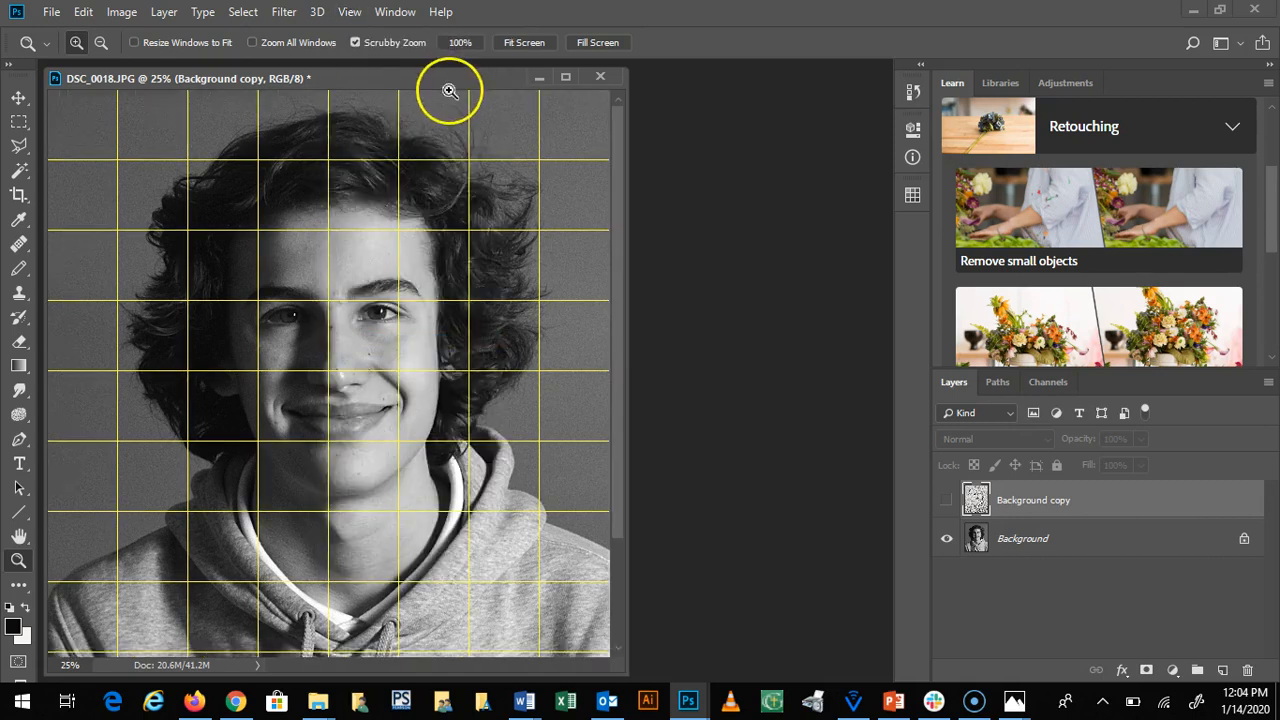
left_click(349, 13)
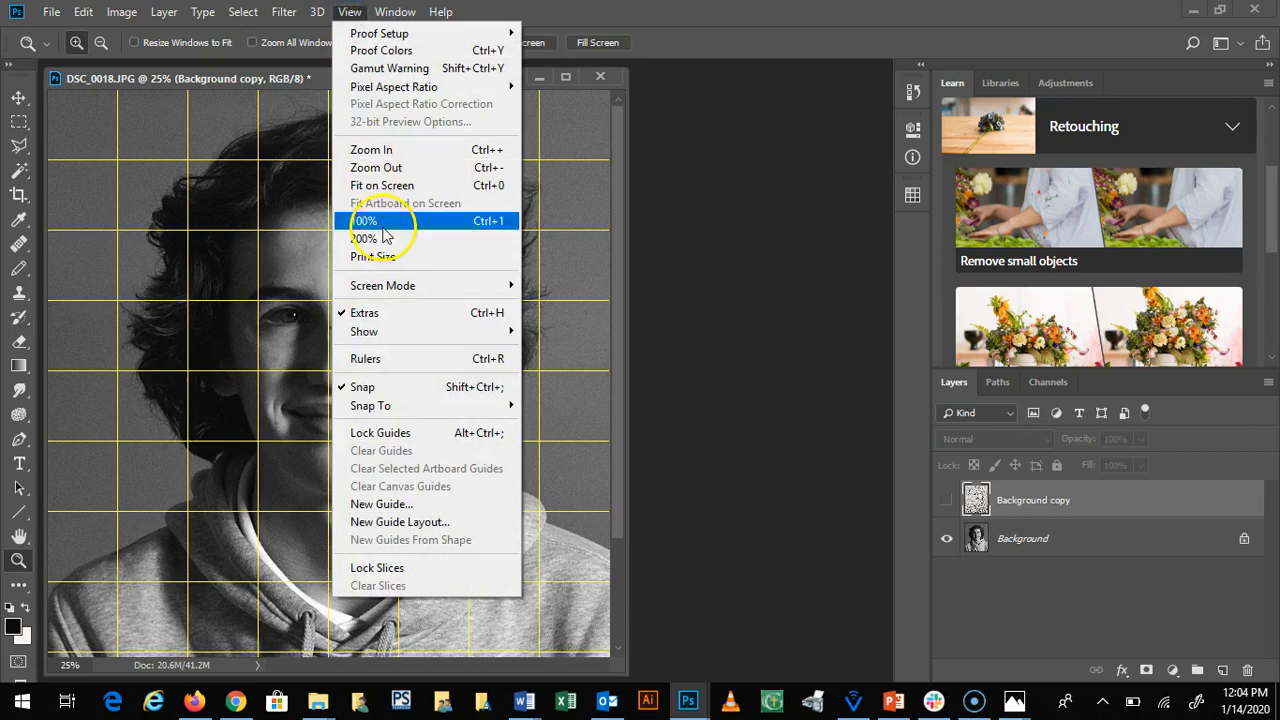
left_click(393, 359)
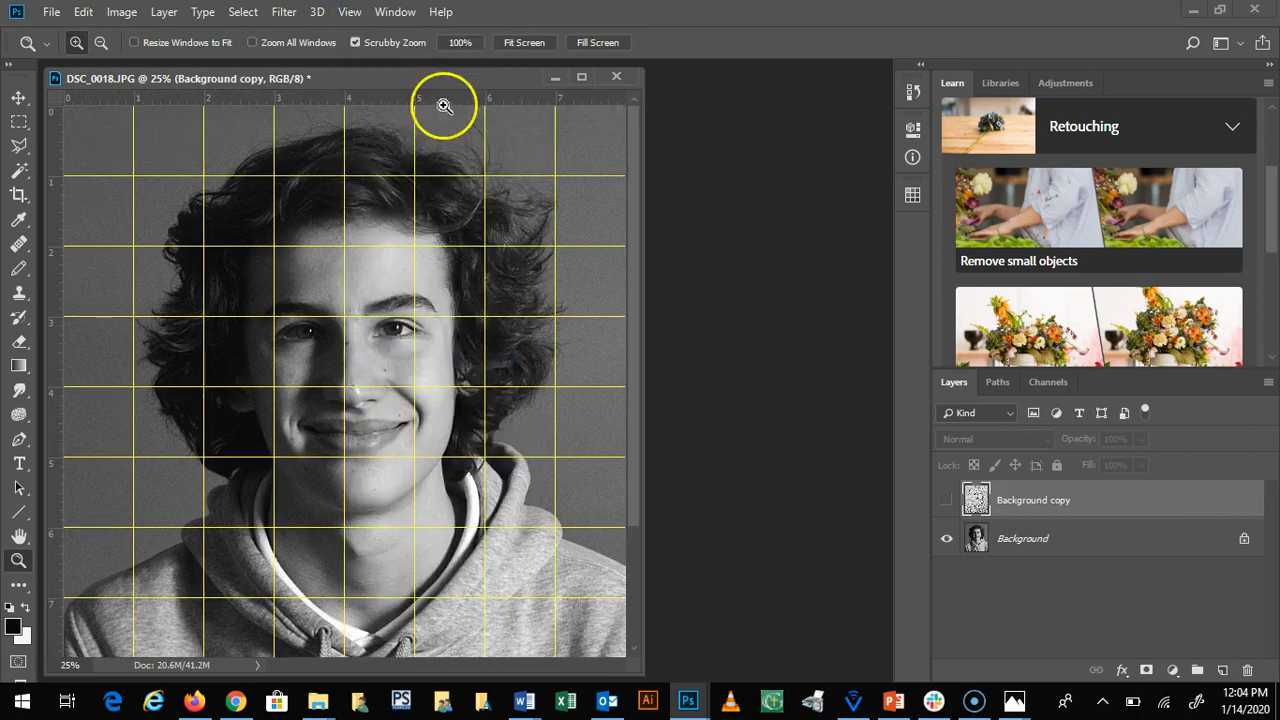
Add a new empty layer above Background copy and trace the vertical gridline at the 3-inch mark with the 1-pixel Pencil tool
left_click_drag(426, 85, 591, 89)
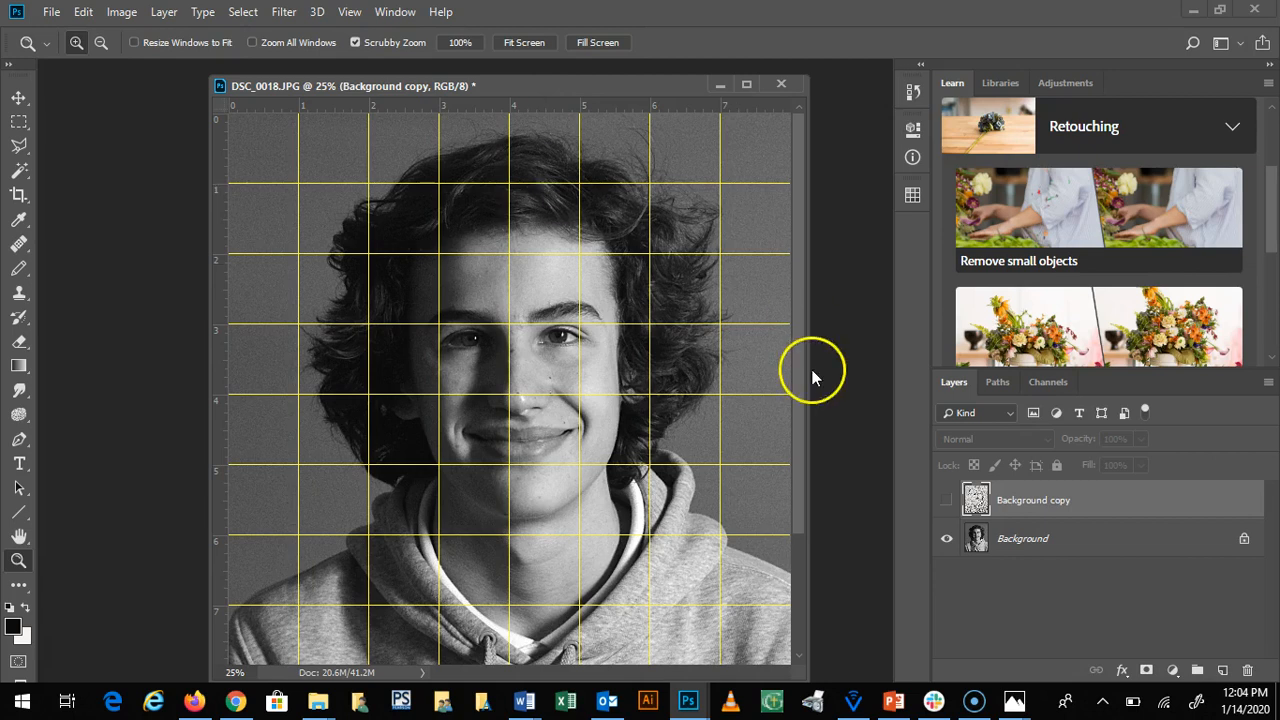
left_click(1224, 670)
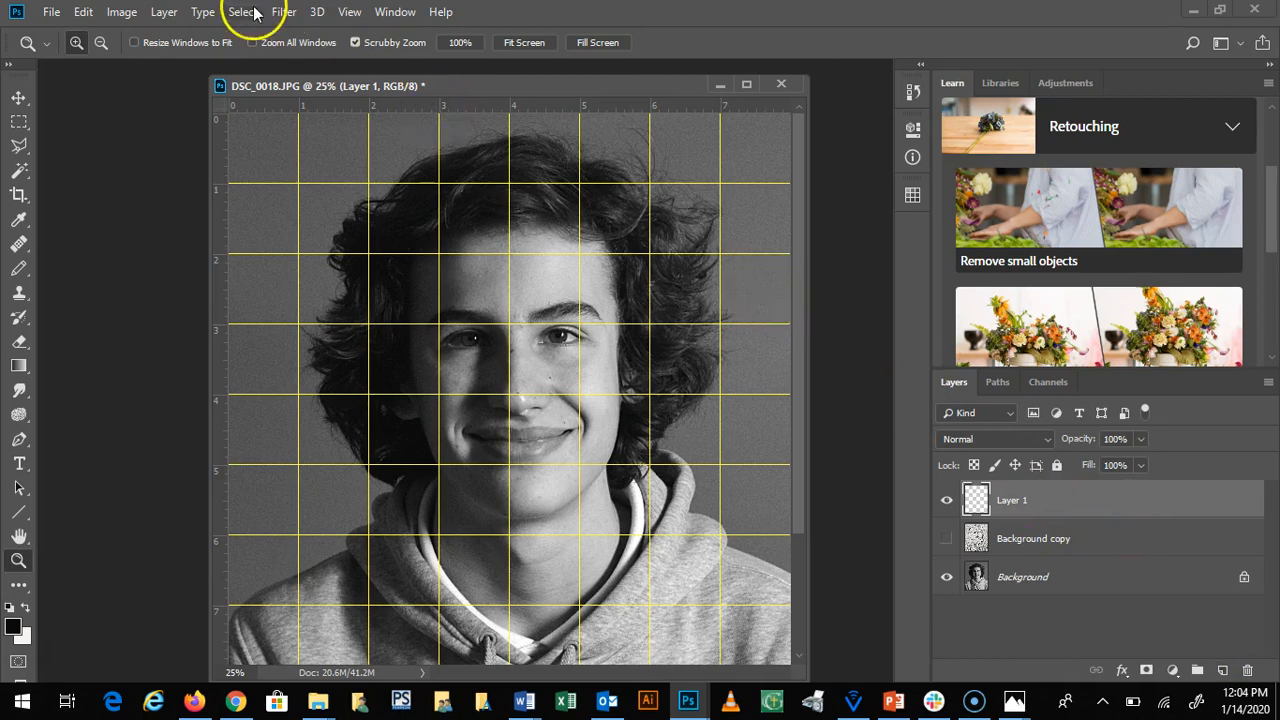
left_click(162, 12)
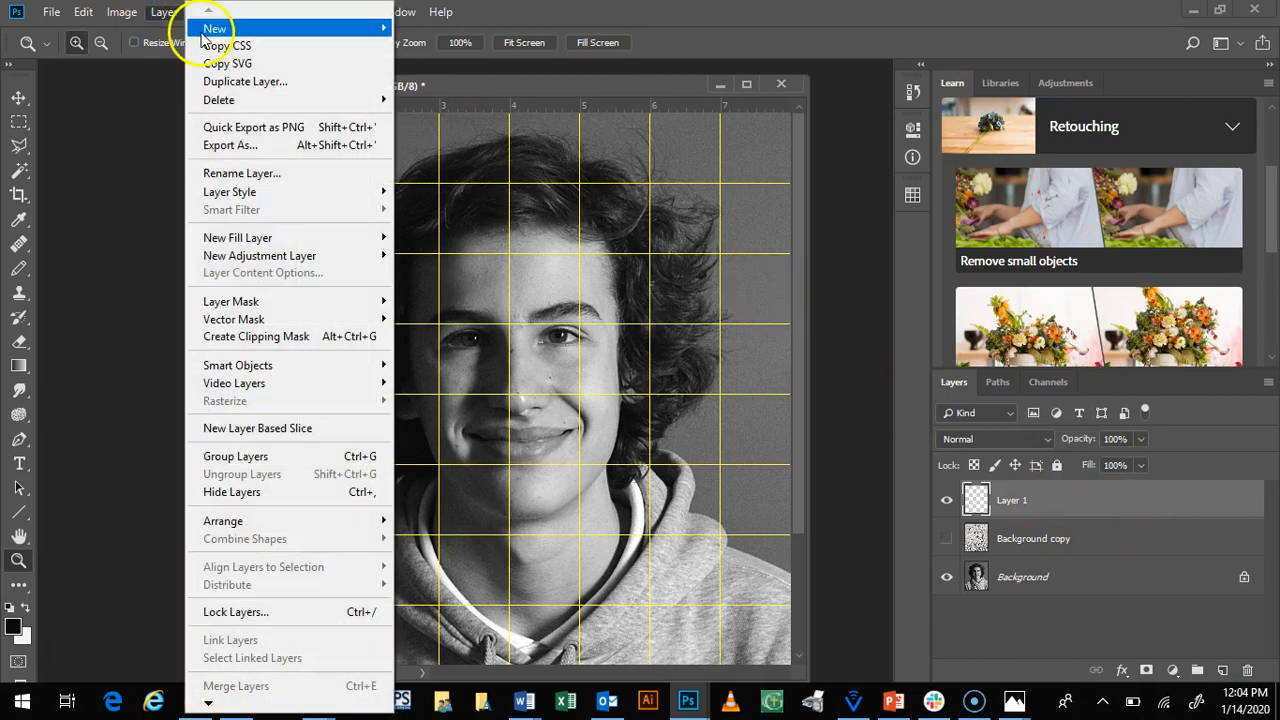
left_click(613, 10)
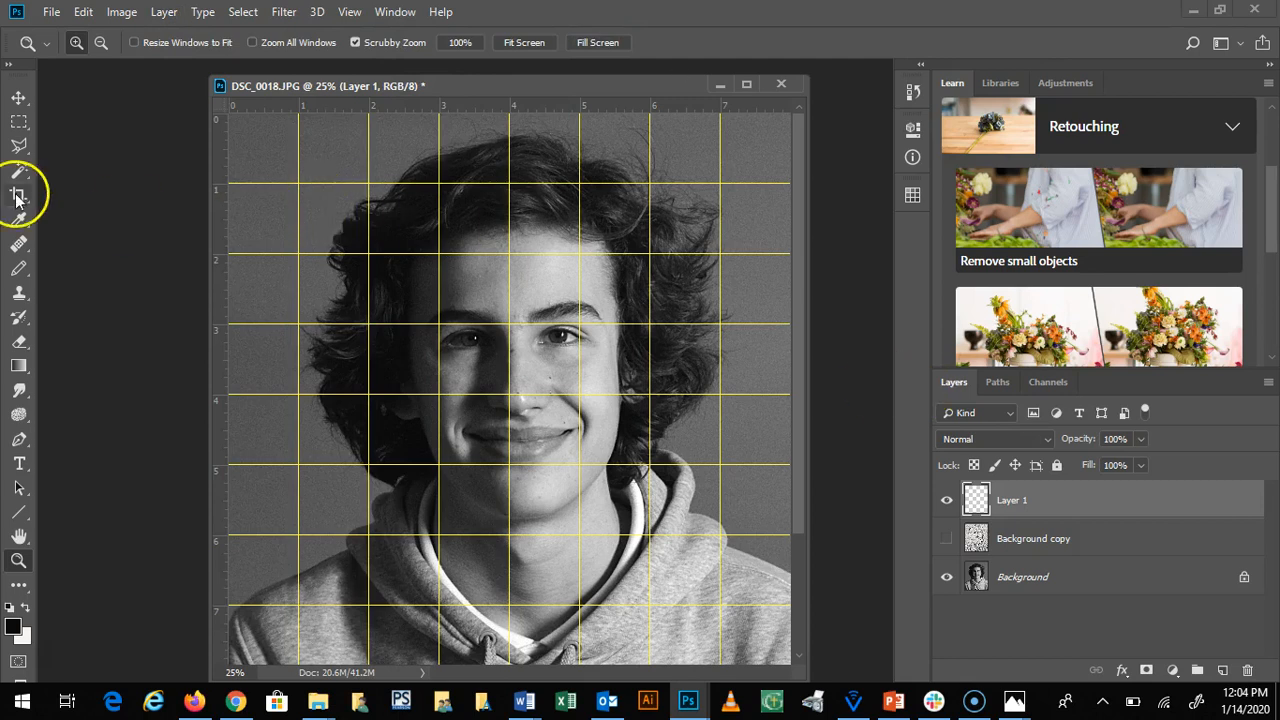
left_click(21, 270)
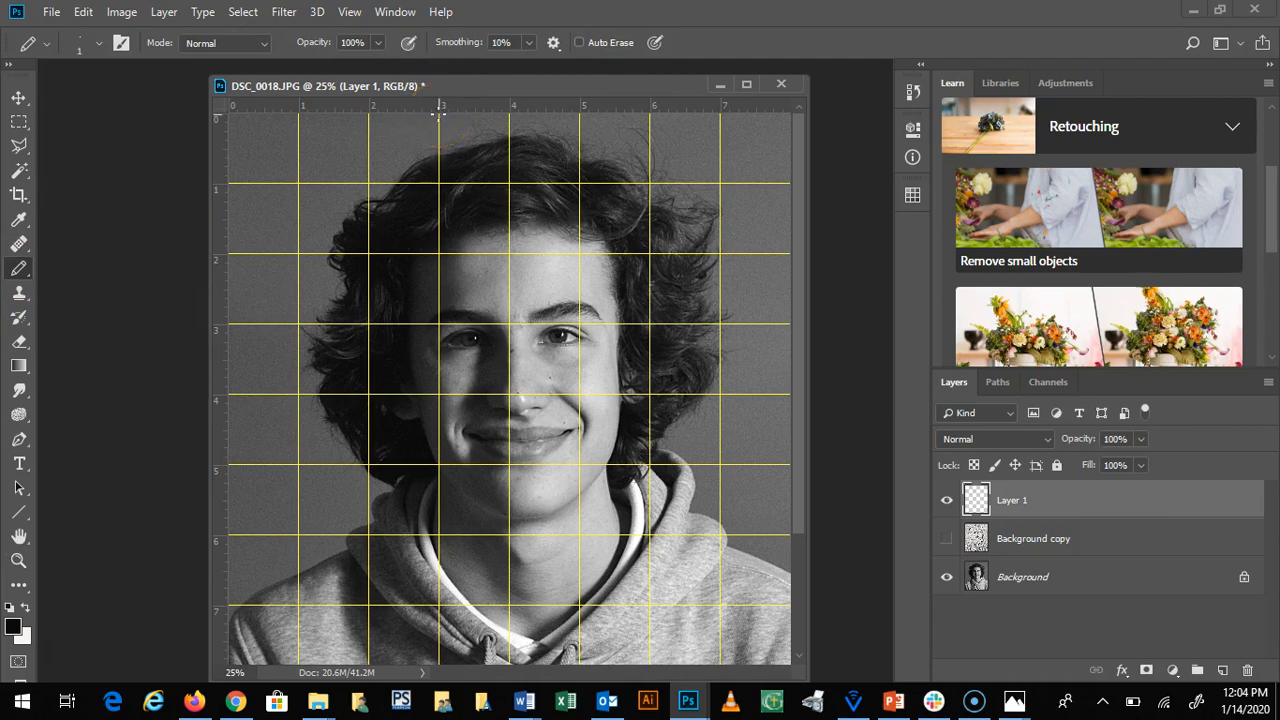
left_click_drag(438, 113, 458, 678)
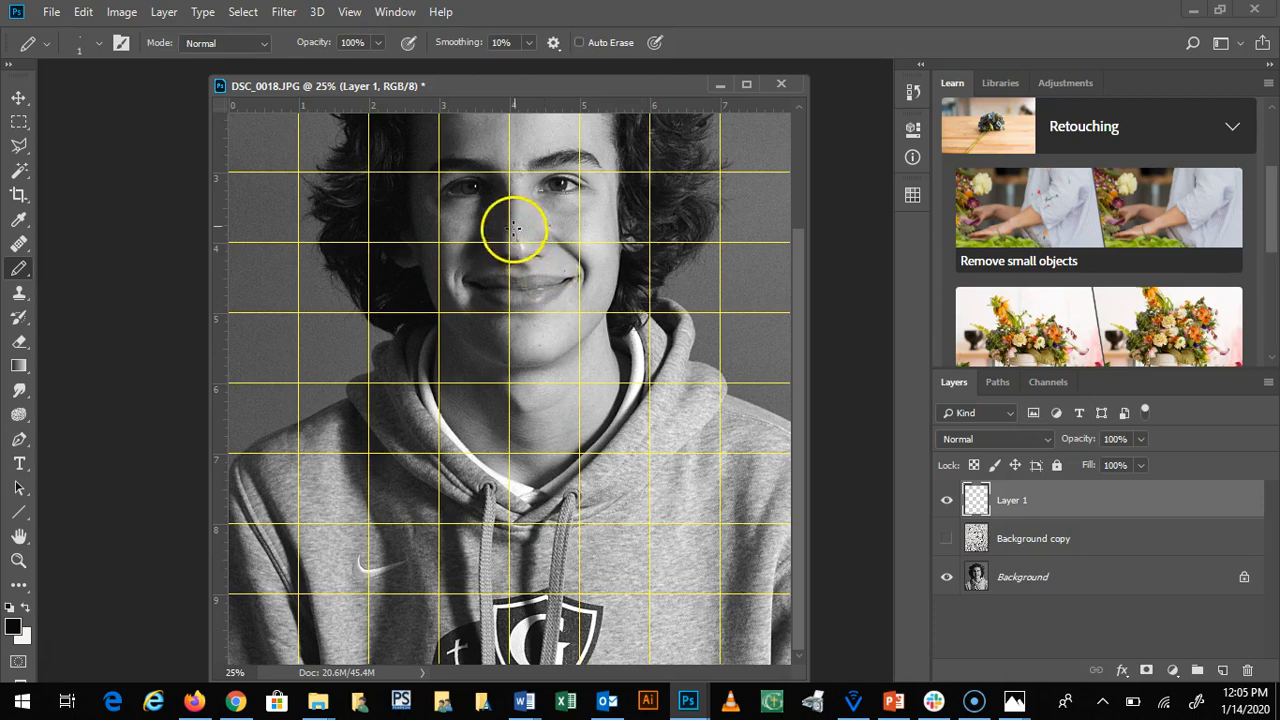
Examine the gridlines over the hoodie, face, nose and mouth at magnifications up to 200%, returning the view to 50%
left_click(672, 80)
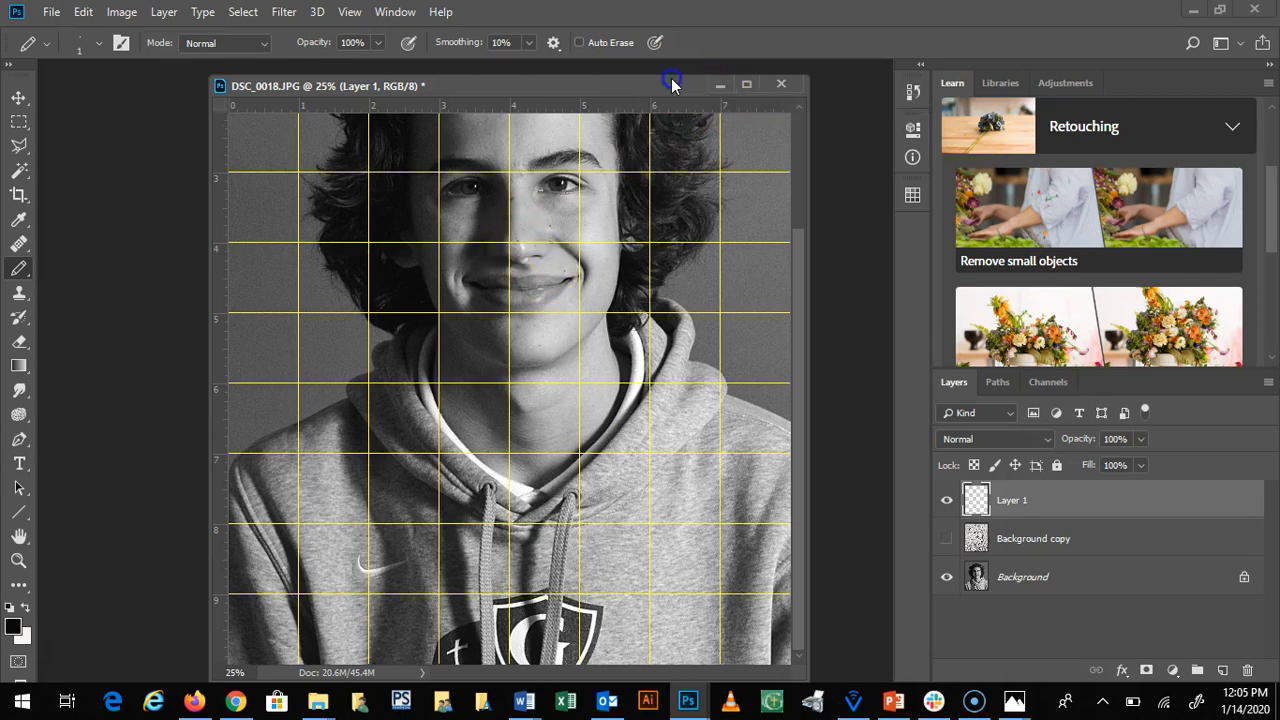
left_click_drag(796, 239, 798, 124)
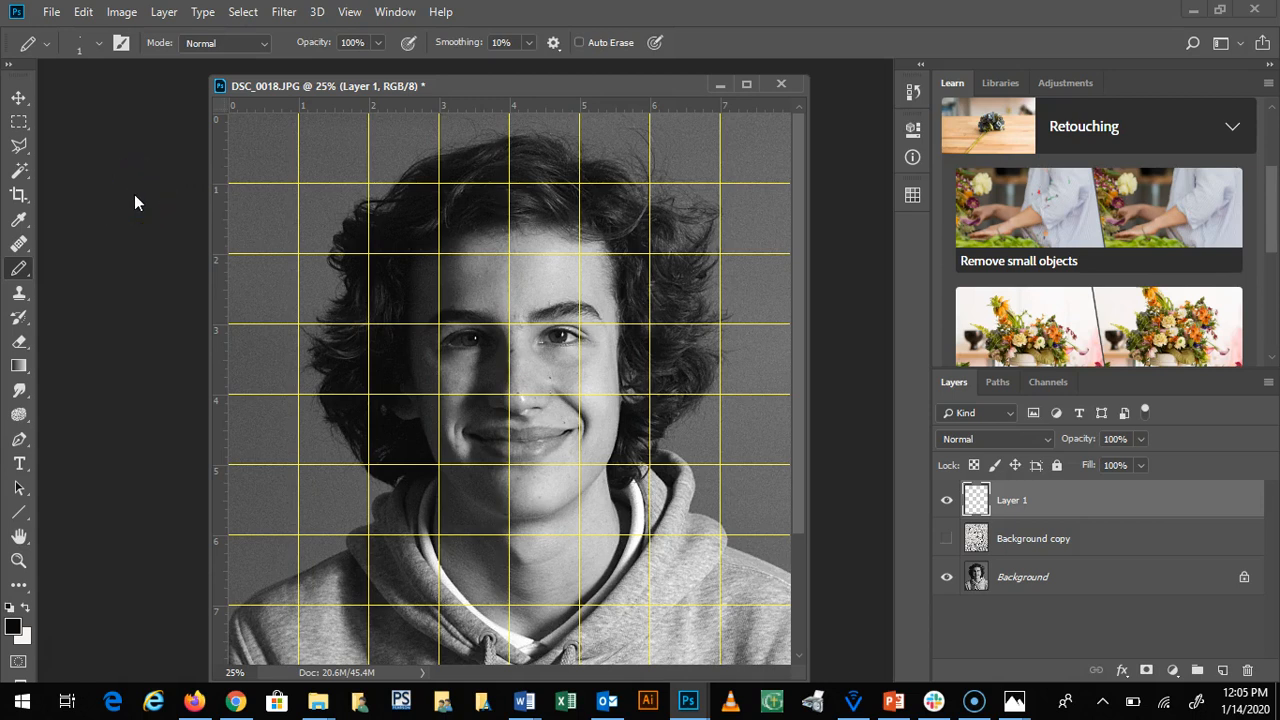
key("ctrl+plus")
key("ctrl+plus")
key("ctrl+plus")
key("ctrl+plus")
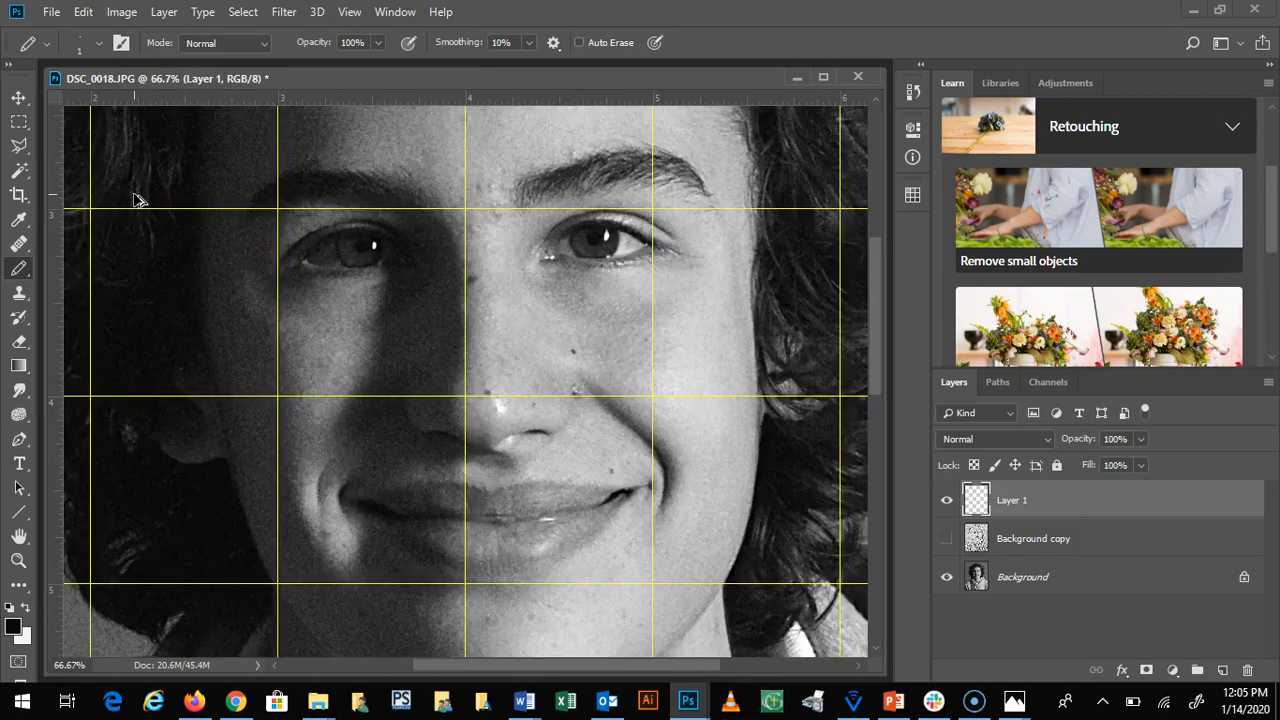
key("ctrl+plus")
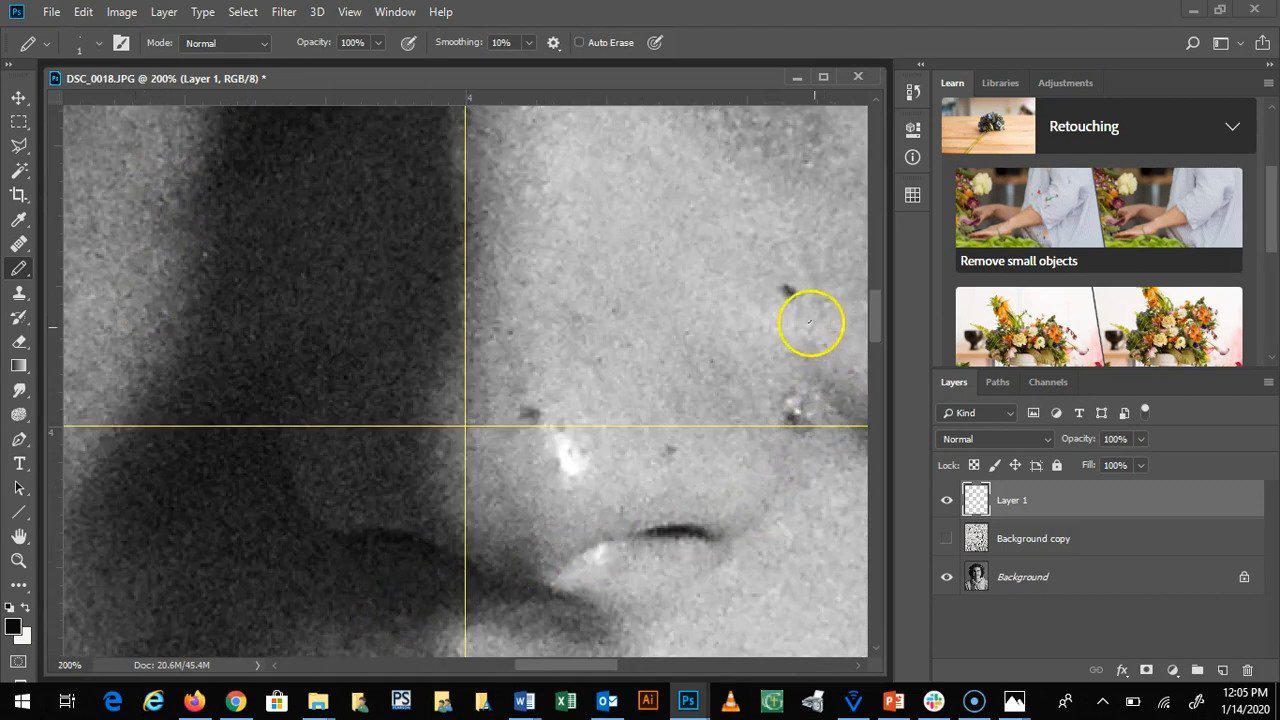
left_click_drag(872, 322, 896, 372)
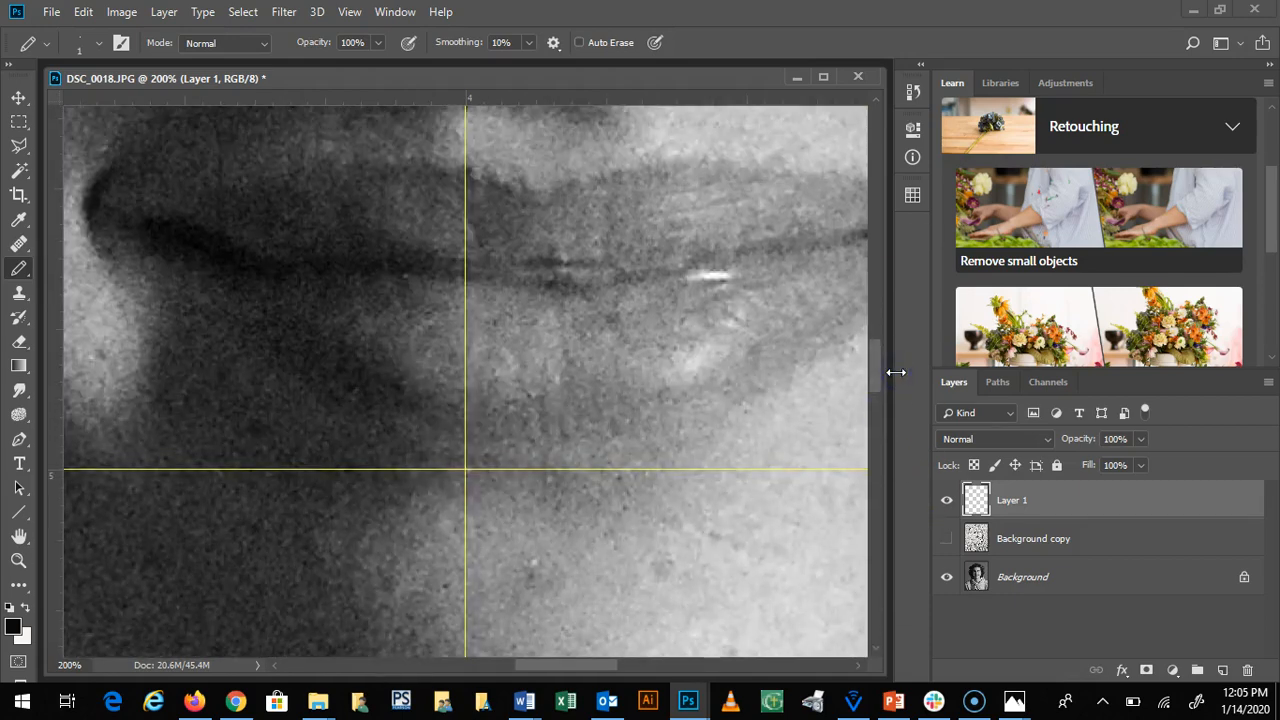
key("ctrl+minus")
key("ctrl+minus")
key("ctrl+minus")
key("ctrl+minus")
key("ctrl+minus")
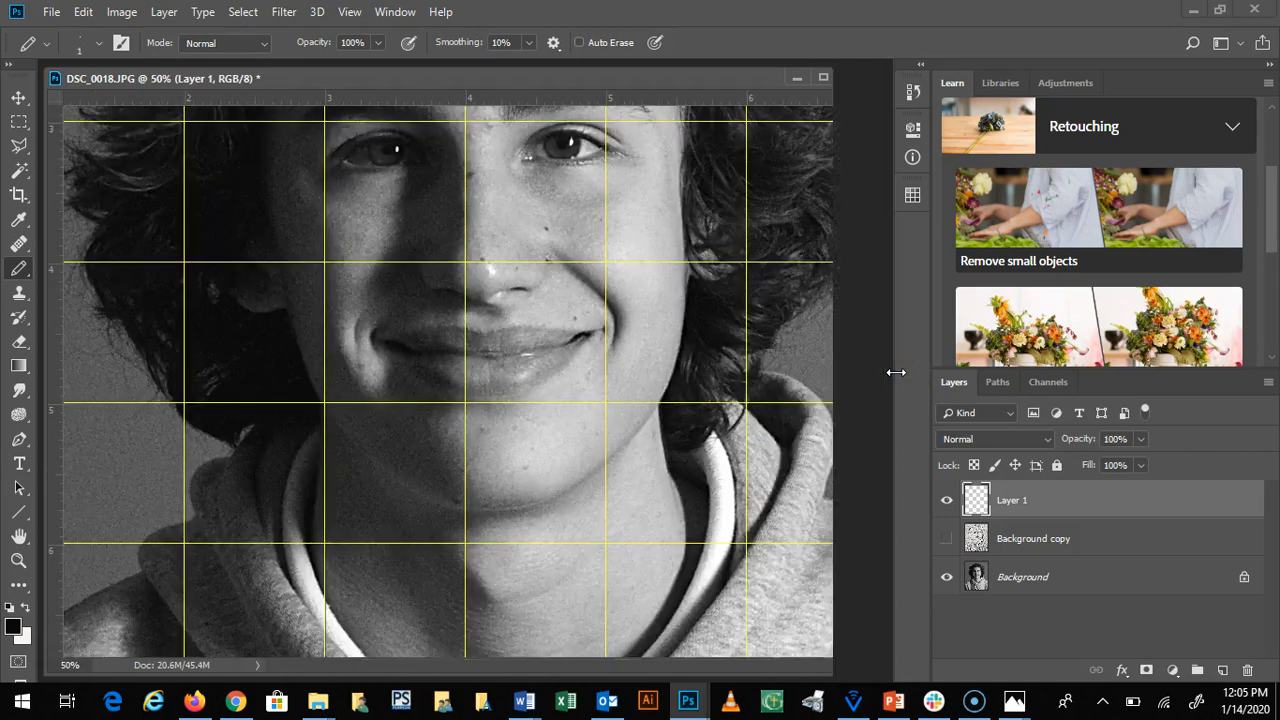
Move the portrait's document window to the middle of the workspace and make the Background copy layer visible
key("ctrl+minus")
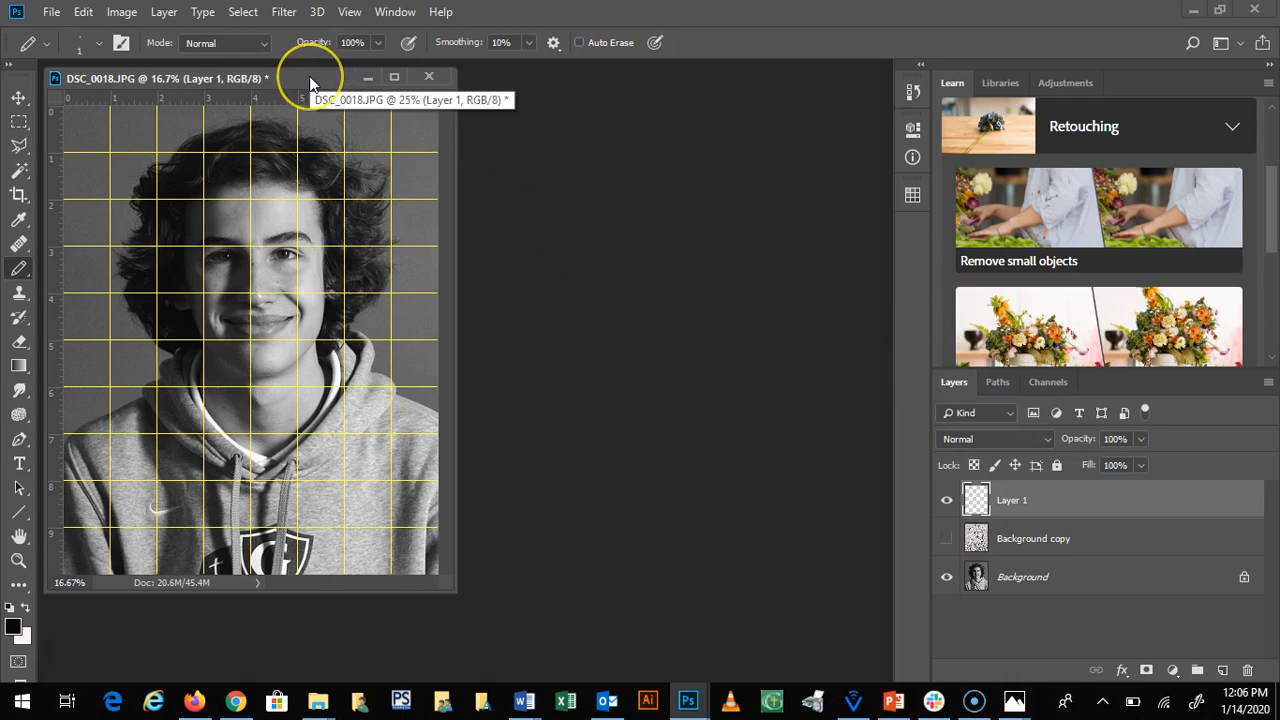
left_click_drag(309, 76, 560, 116)
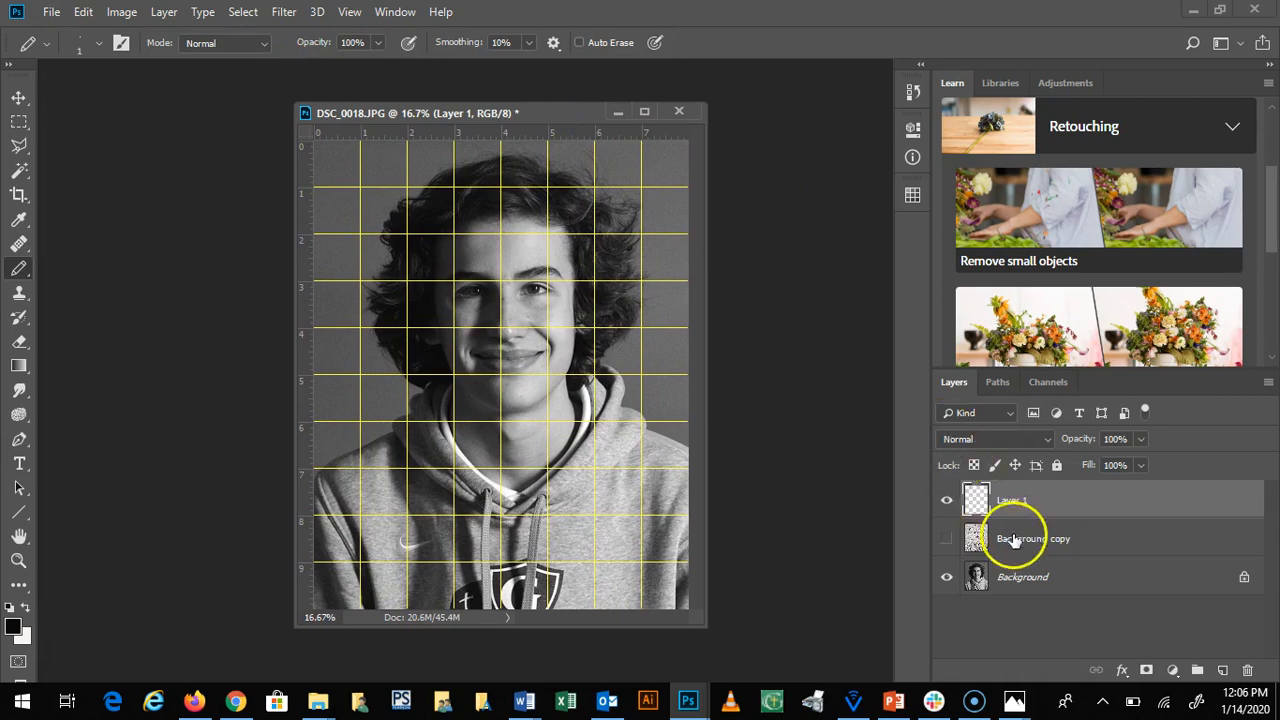
left_click(947, 540)
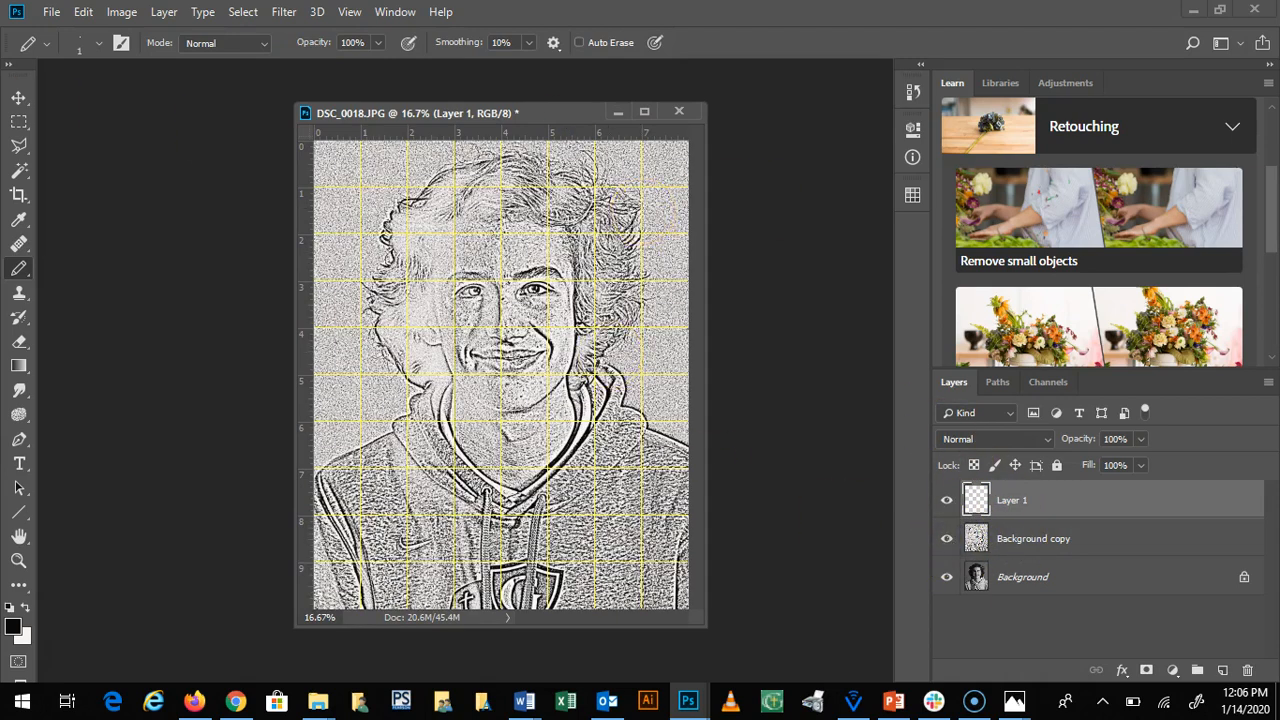
Save the portrait as the layered Photoshop file DSC_0018 in the student's stipple folder, with Maximize Compatibility on
left_click(51, 12)
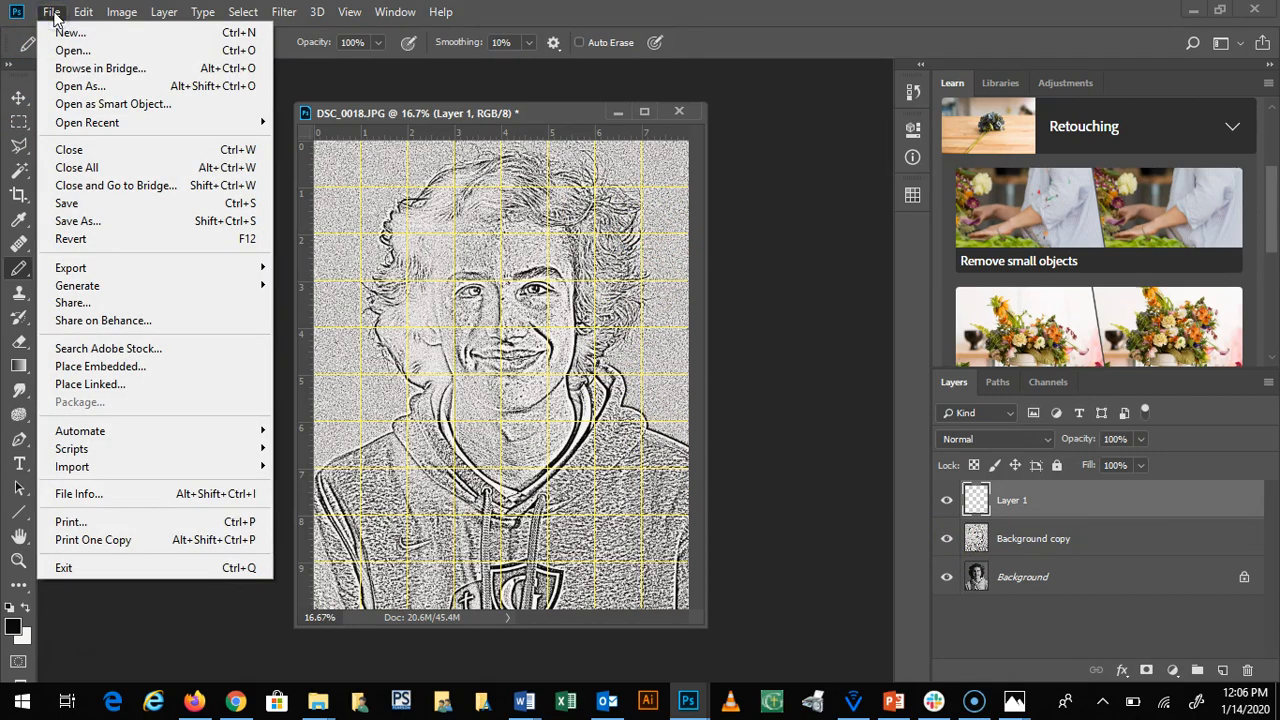
left_click(79, 205)
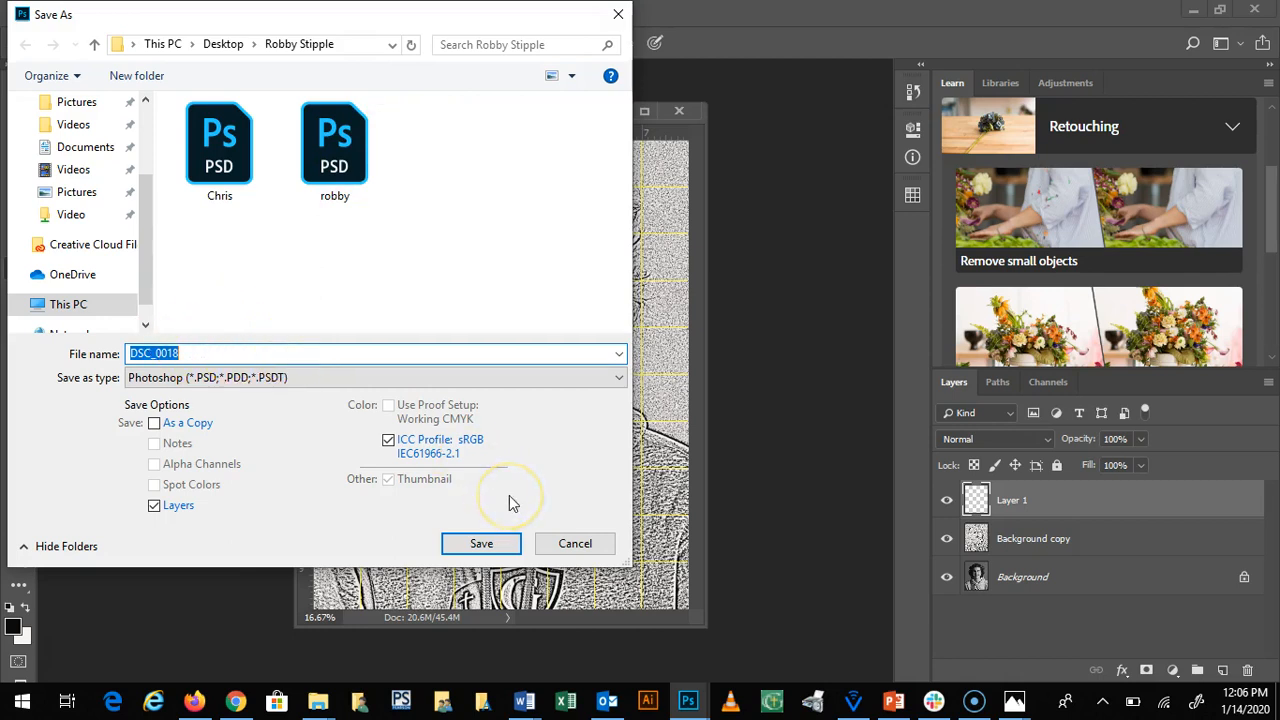
left_click(484, 545)
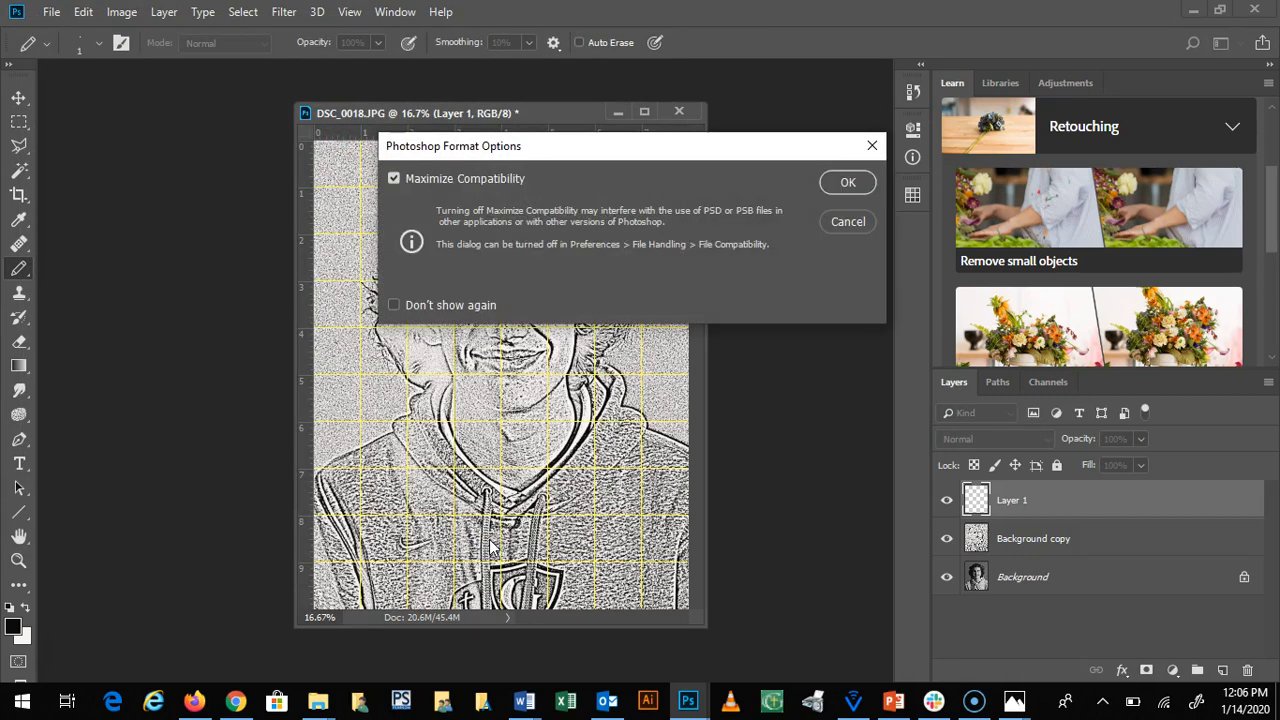
left_click(845, 183)
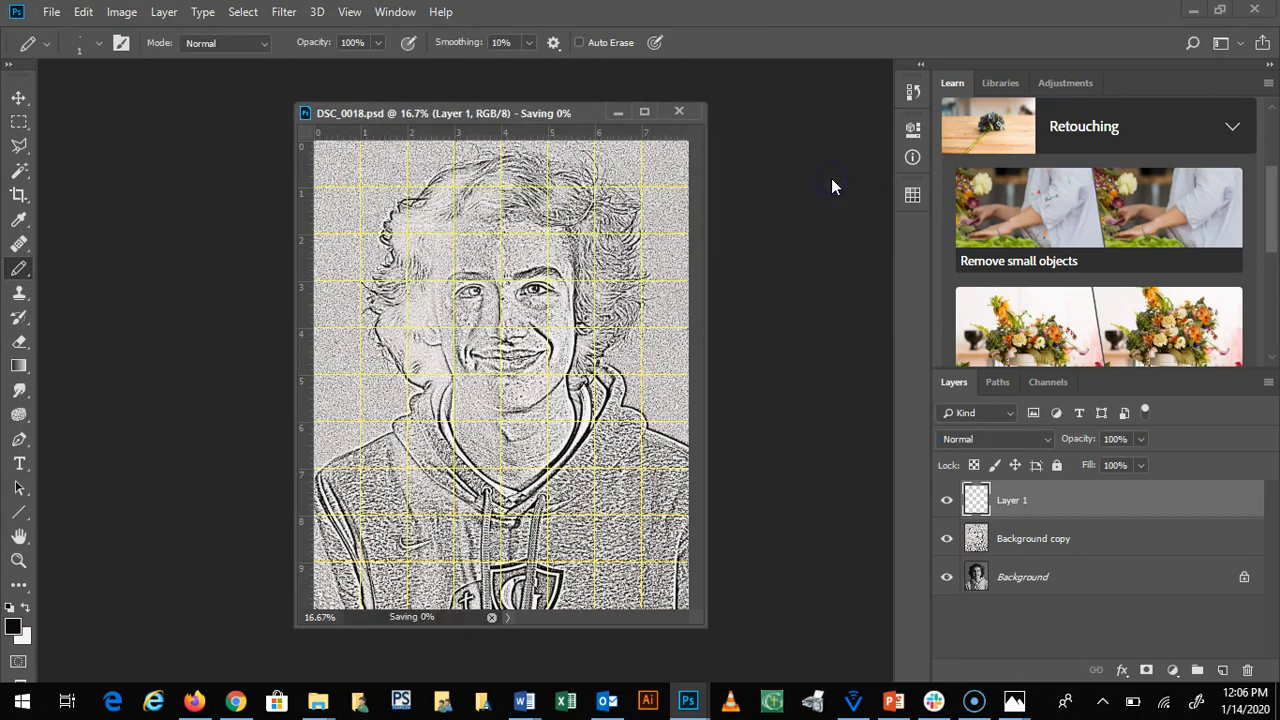